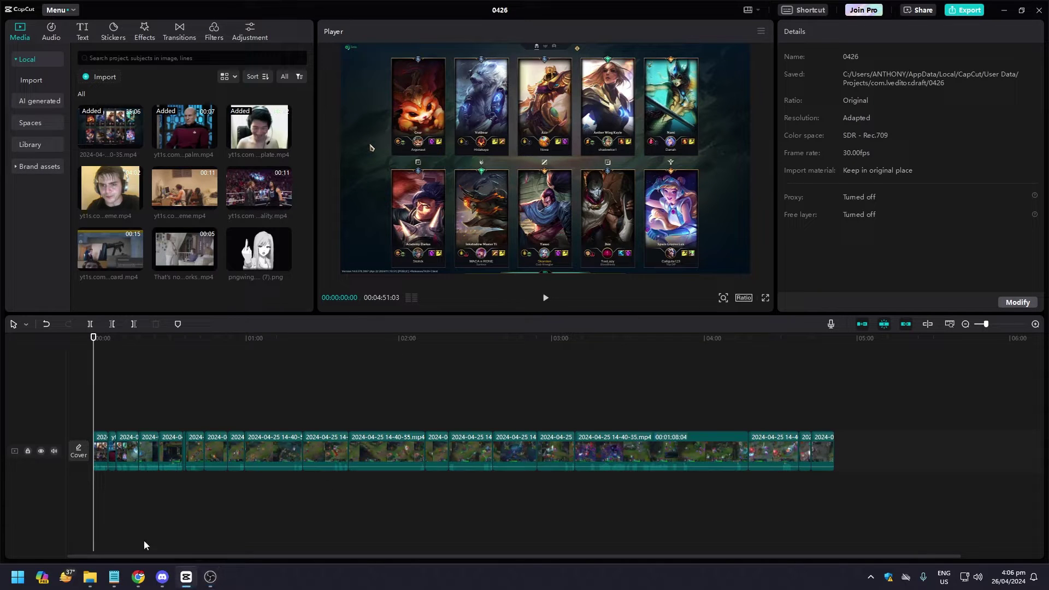
{"action": "left_click", "coordinate": [91, 577]}
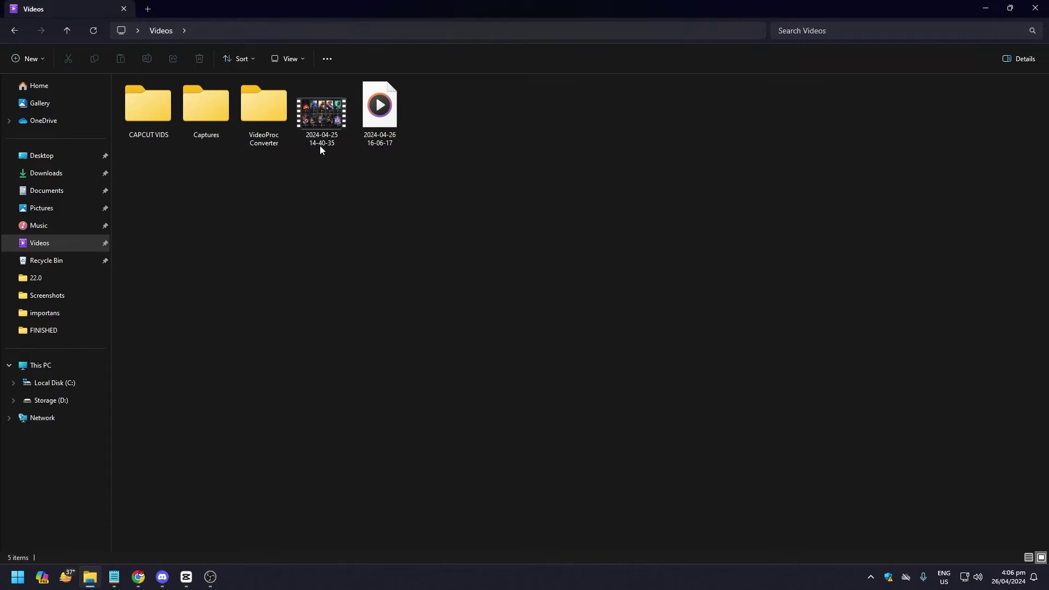
{"action": "double_click", "coordinate": [318, 125]}
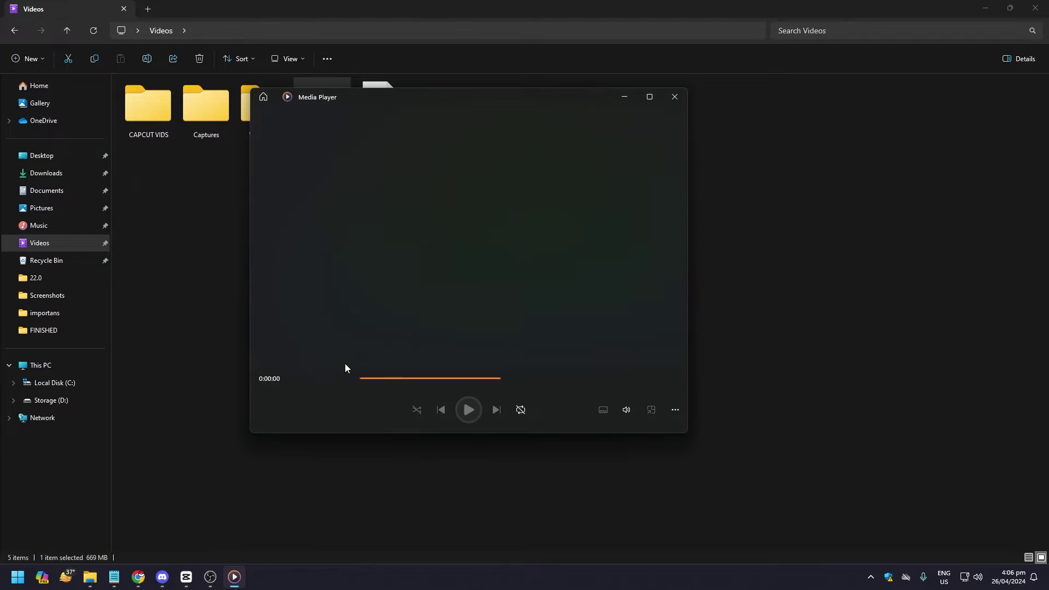
{"action": "left_click", "coordinate": [675, 97]}
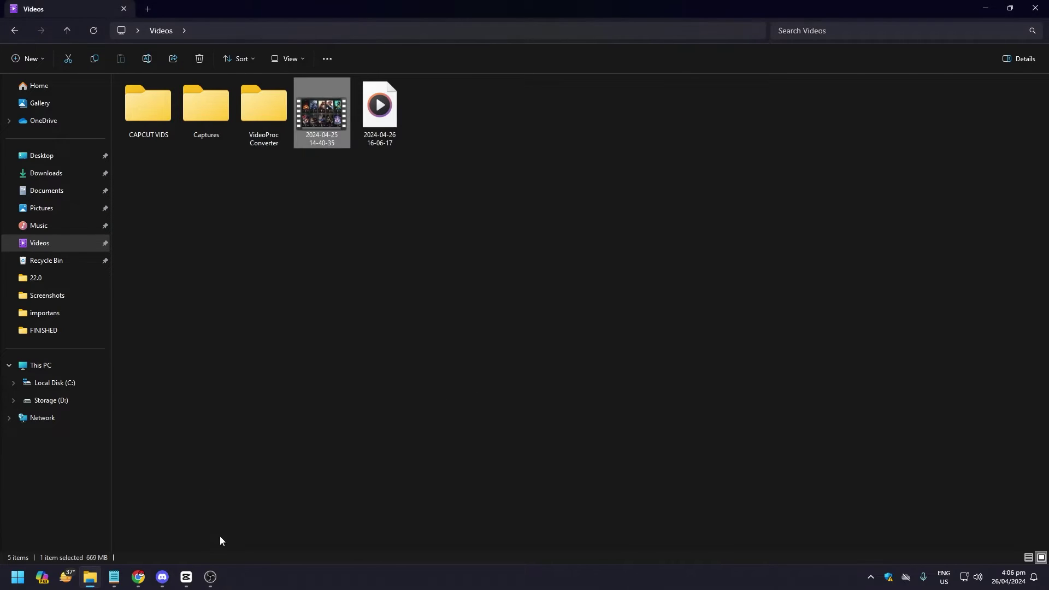
{"action": "left_click", "coordinate": [188, 577]}
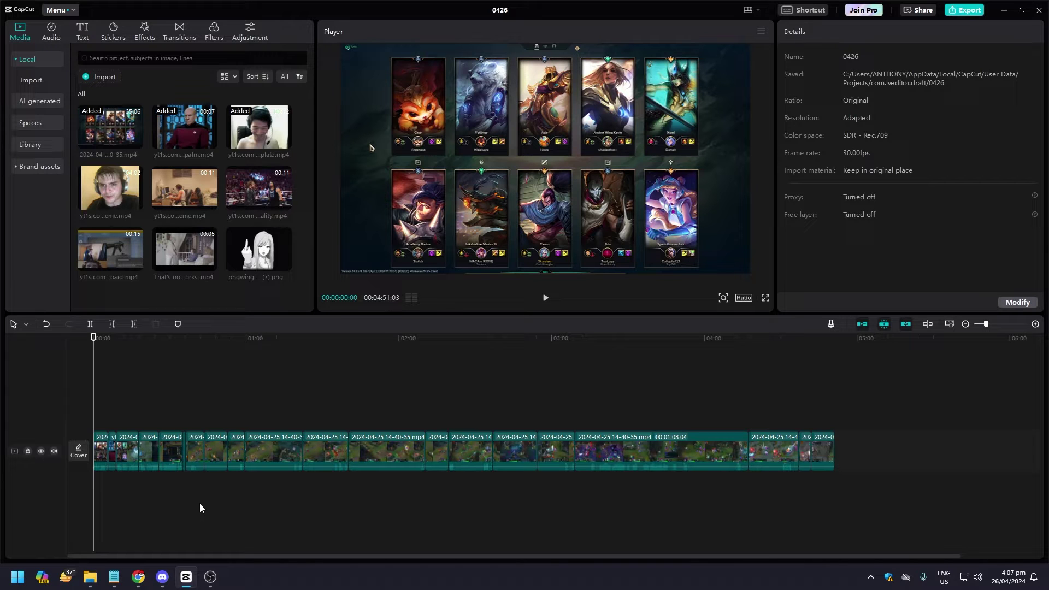
Select the seven meme videos in the Downloads folder and switch back to CapCut
{"action": "left_click", "coordinate": [91, 576]}
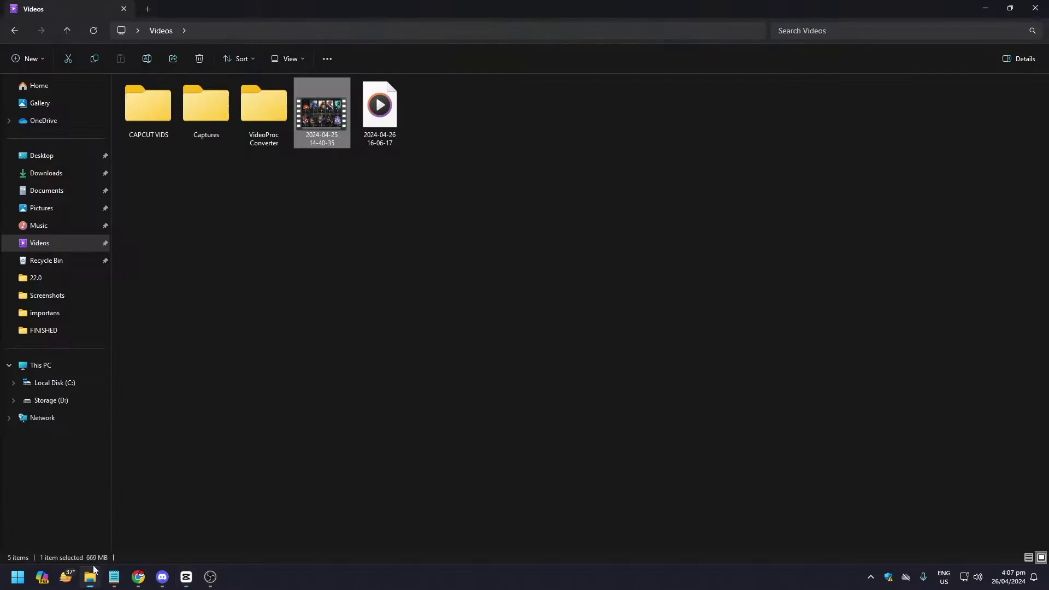
{"action": "left_click", "coordinate": [46, 173]}
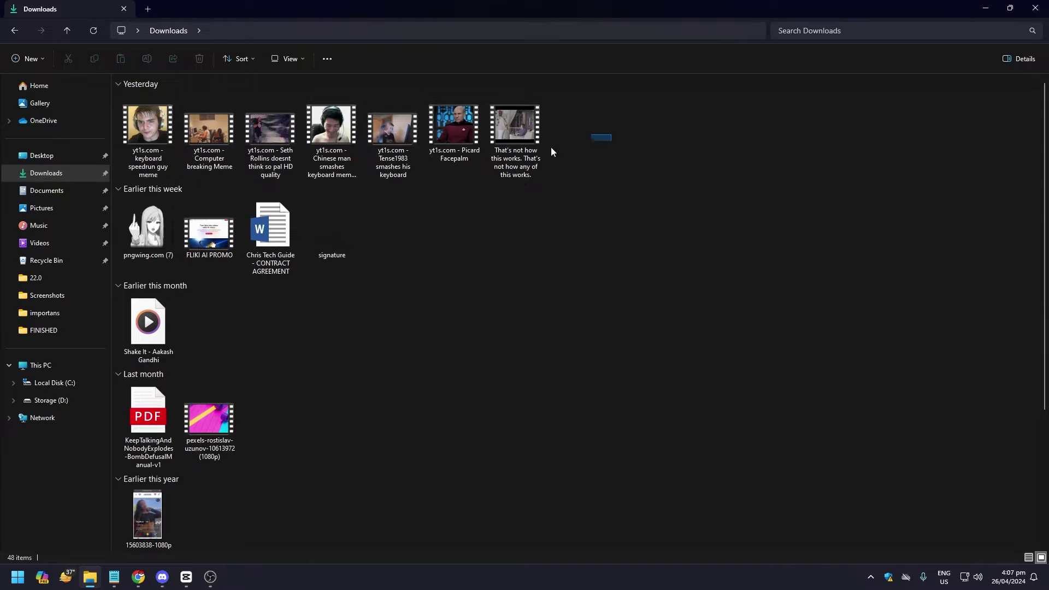
{"action": "left_click_drag", "start_coordinate": [611, 138], "coordinate": [123, 164]}
{"action": "left_click", "coordinate": [211, 578]}
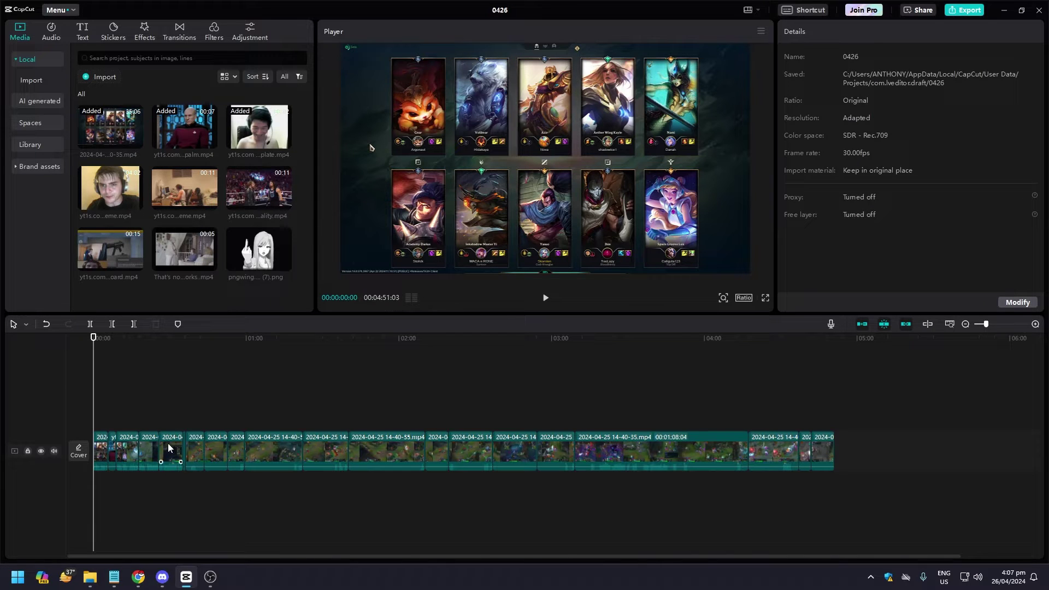
{"action": "left_click", "coordinate": [653, 439]}
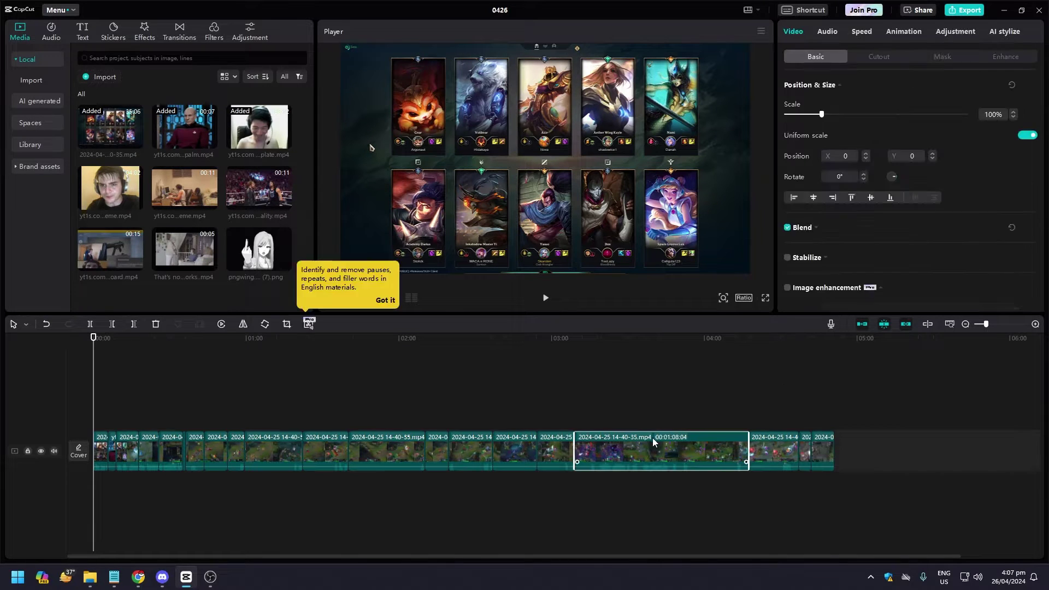
{"action": "left_click", "coordinate": [668, 412]}
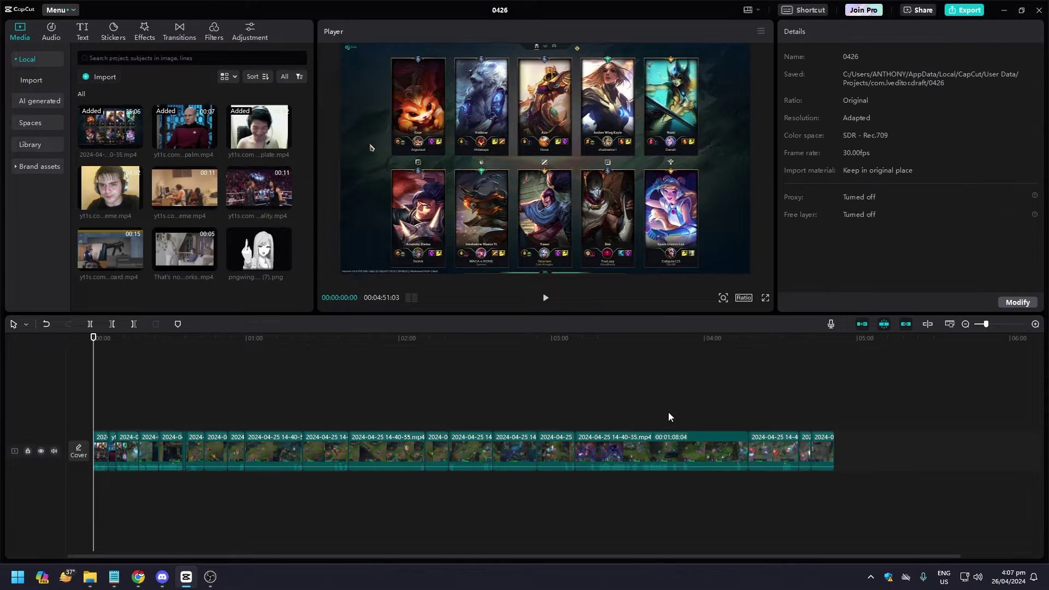
{"action": "left_click", "coordinate": [640, 444]}
{"action": "left_click", "coordinate": [411, 408]}
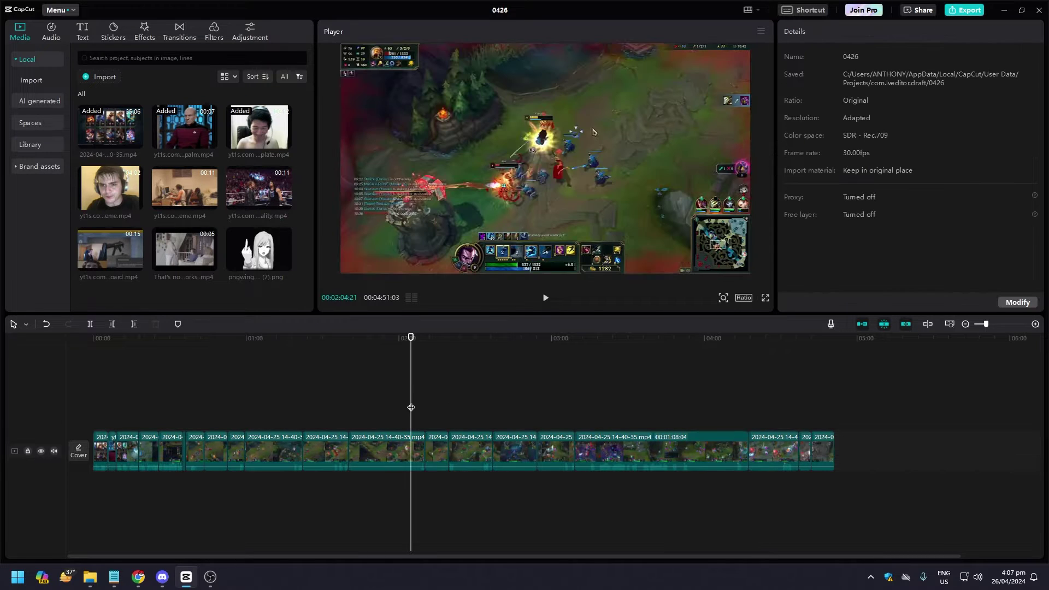
{"action": "left_click", "coordinate": [199, 441]}
{"action": "left_click", "coordinate": [272, 447]}
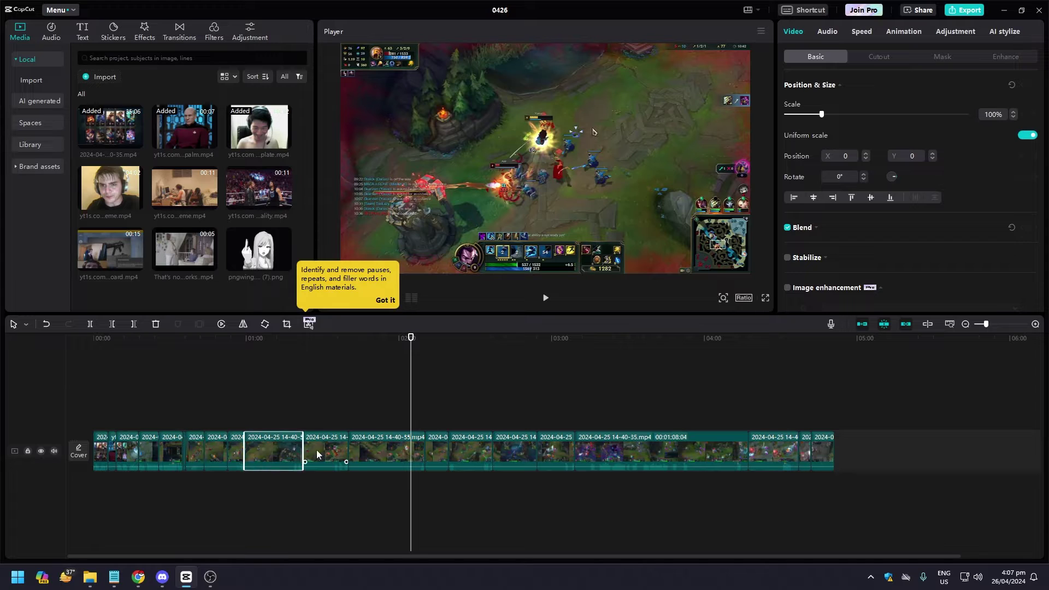
{"action": "left_click", "coordinate": [329, 455]}
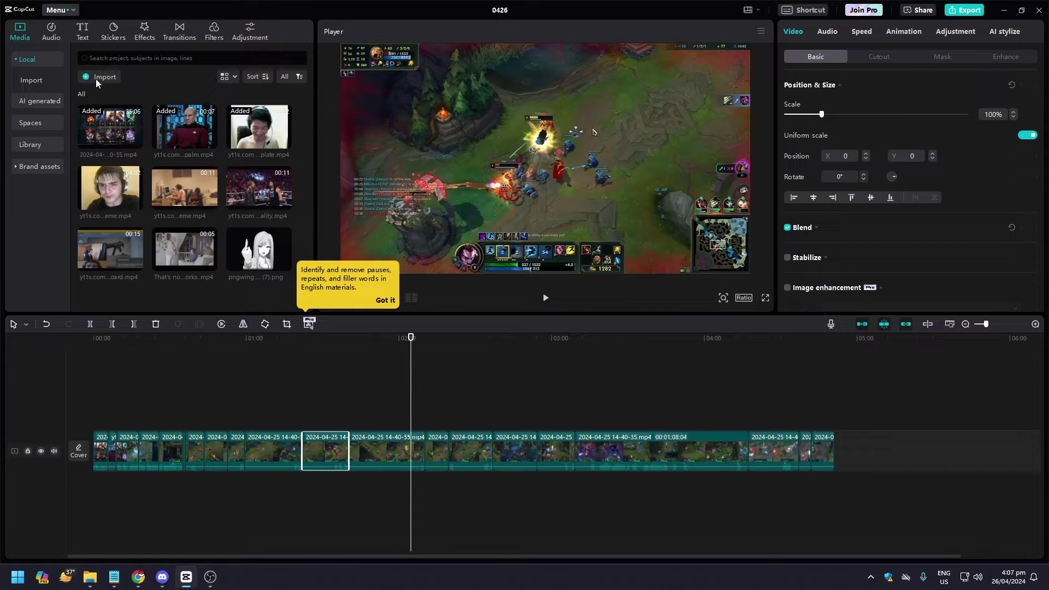
{"action": "left_click", "coordinate": [97, 82]}
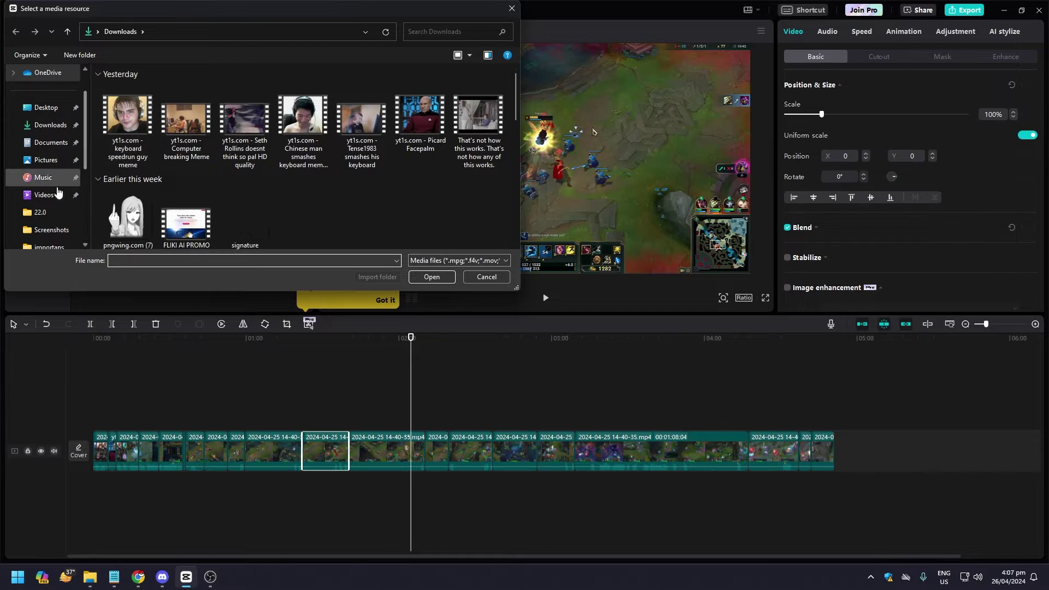
{"action": "left_click", "coordinate": [43, 194]}
{"action": "left_click", "coordinate": [307, 107]}
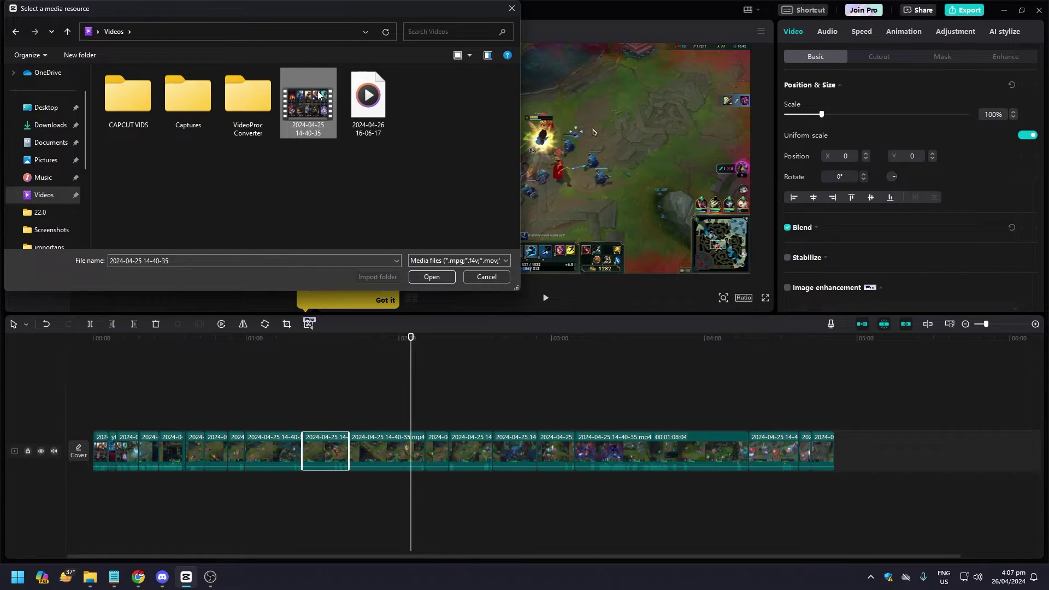
{"action": "left_click", "coordinate": [514, 10]}
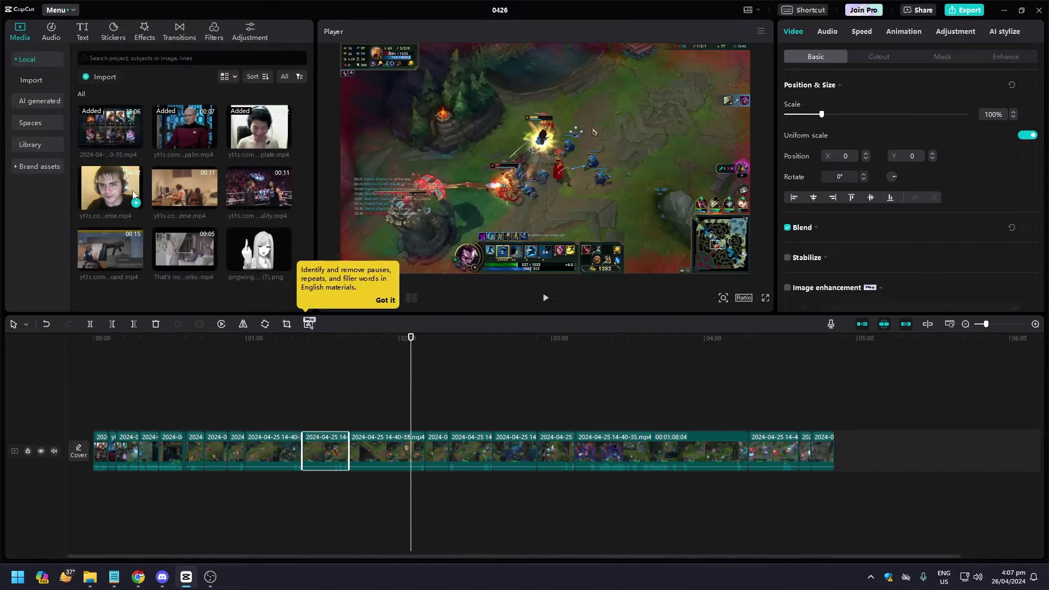
{"action": "mouse_move", "coordinate": [110, 127]}
{"action": "left_click_drag", "start_coordinate": [109, 128], "coordinate": [888, 451]}
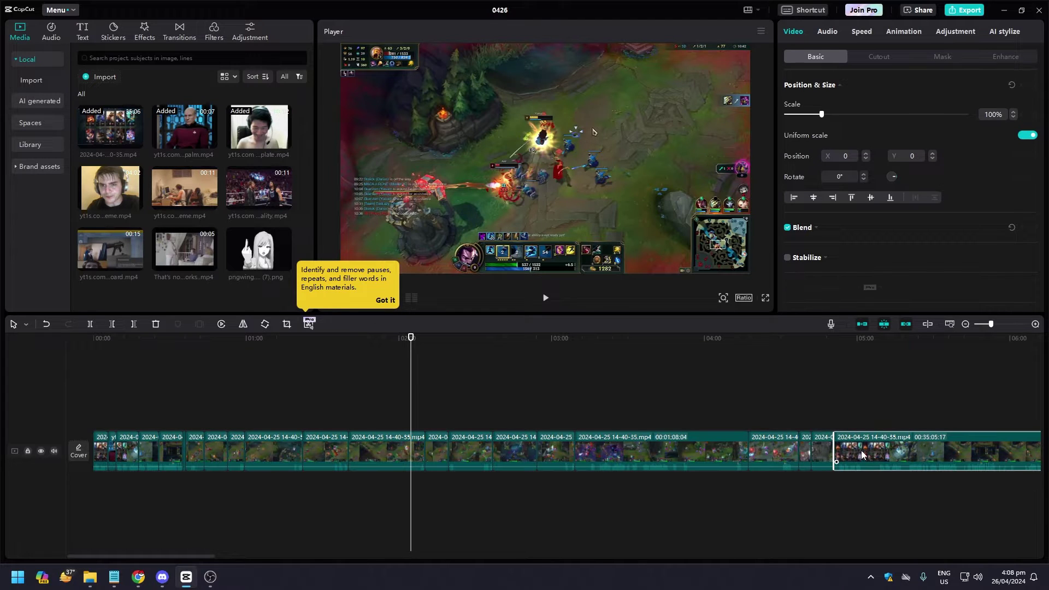
{"action": "left_click", "coordinate": [833, 339]}
{"action": "mouse_move", "coordinate": [833, 339]}
{"action": "left_mouse_down"}
{"action": "mouse_move", "coordinate": [899, 353]}
{"action": "mouse_move", "coordinate": [873, 357]}
{"action": "mouse_move", "coordinate": [895, 349]}
{"action": "left_mouse_up"}
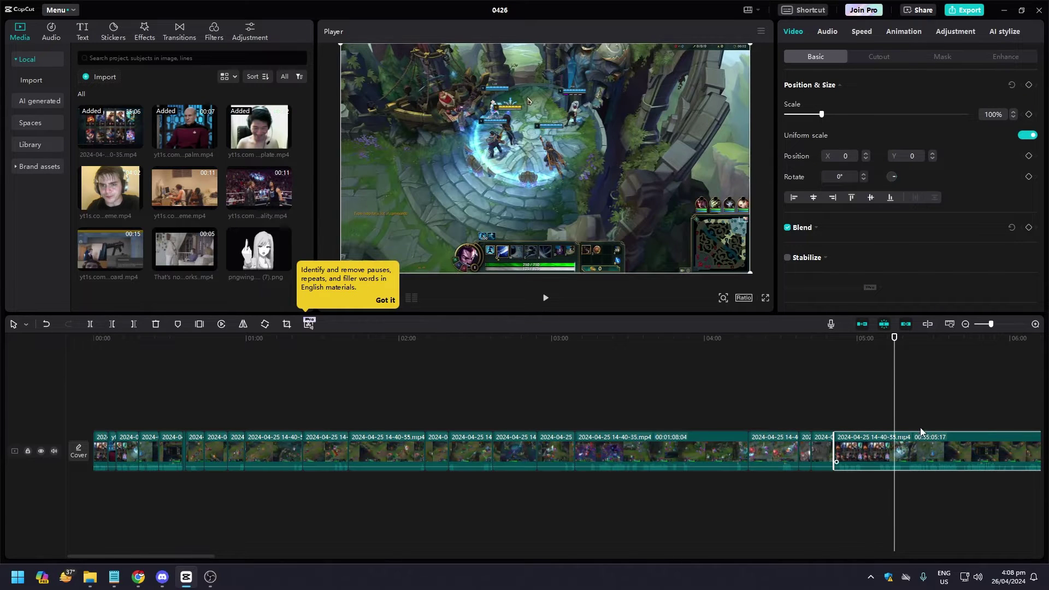
{"action": "left_click_drag", "start_coordinate": [895, 348], "coordinate": [905, 340]}
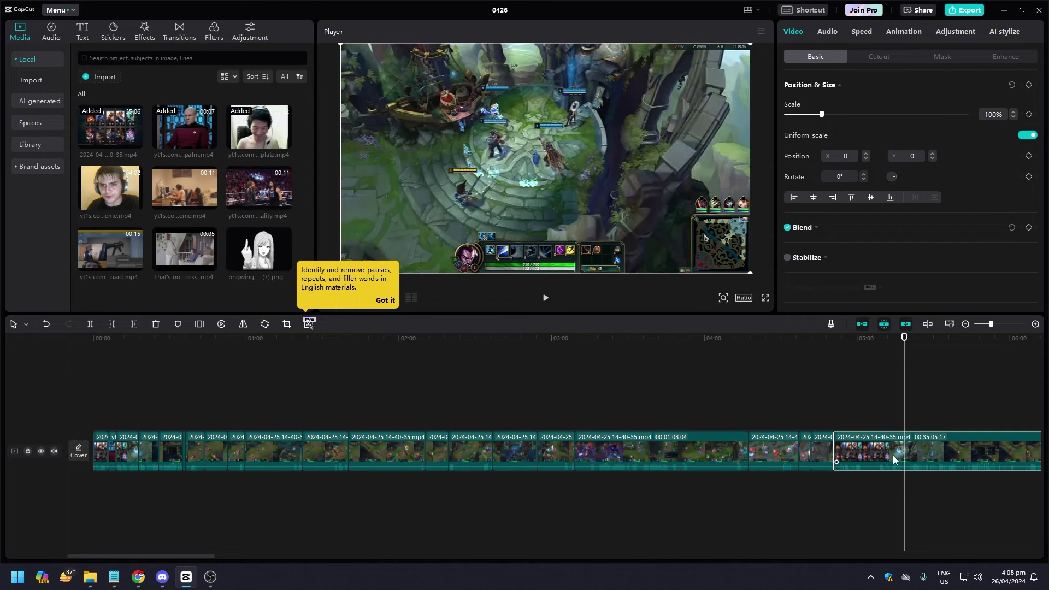
{"action": "left_click", "coordinate": [92, 323]}
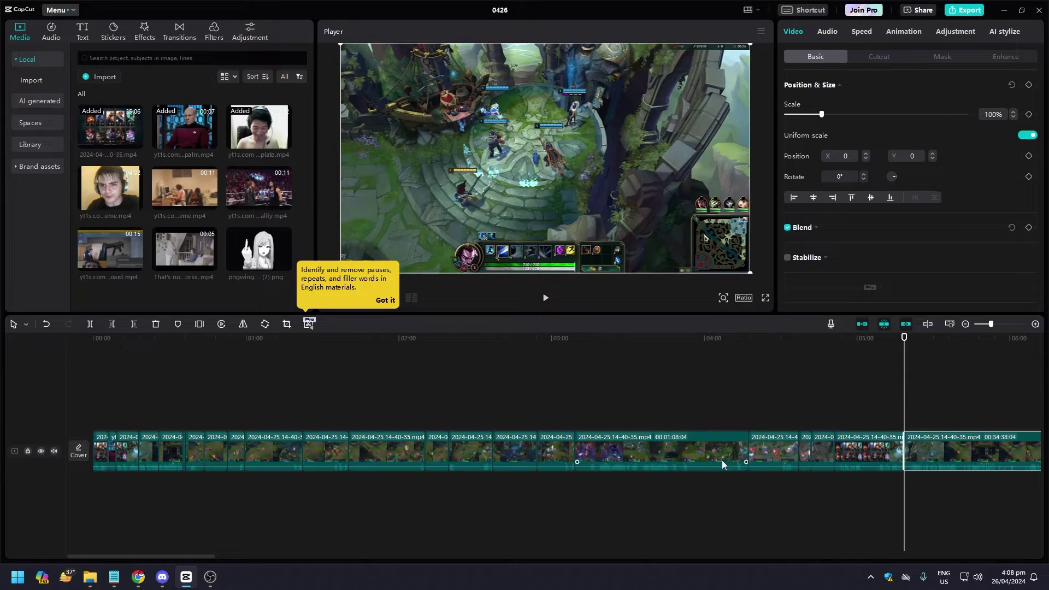
{"action": "left_click", "coordinate": [879, 452]}
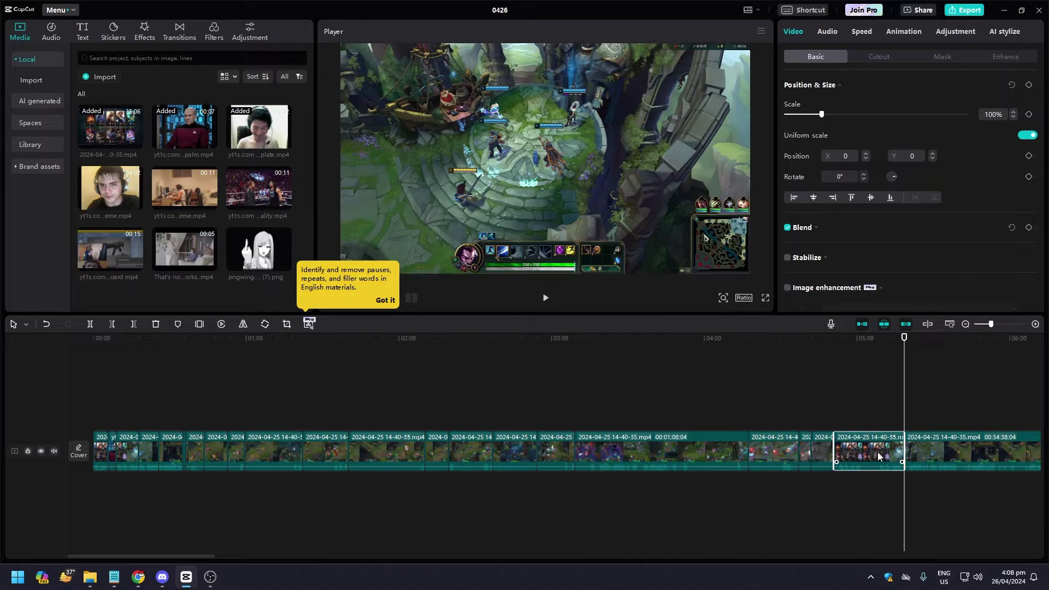
{"action": "key", "text": "Delete"}
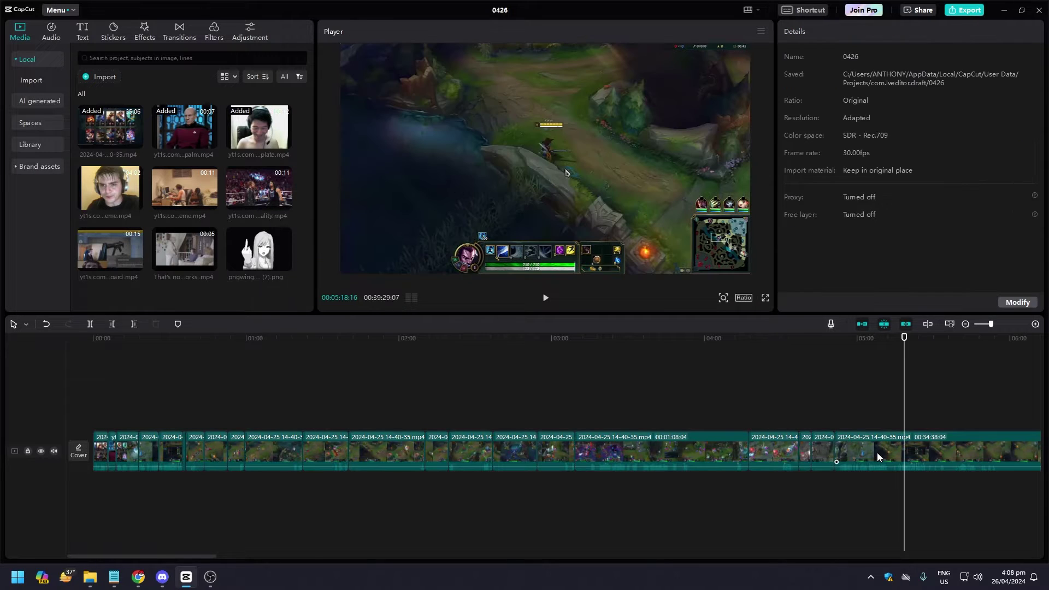
{"action": "left_click", "coordinate": [855, 455]}
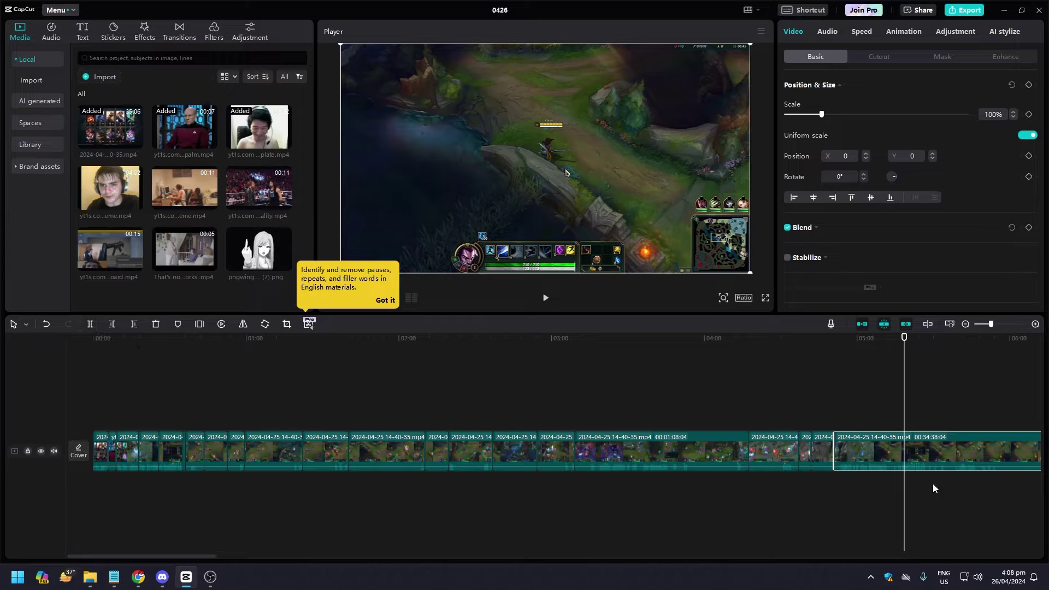
{"action": "key", "text": "Delete"}
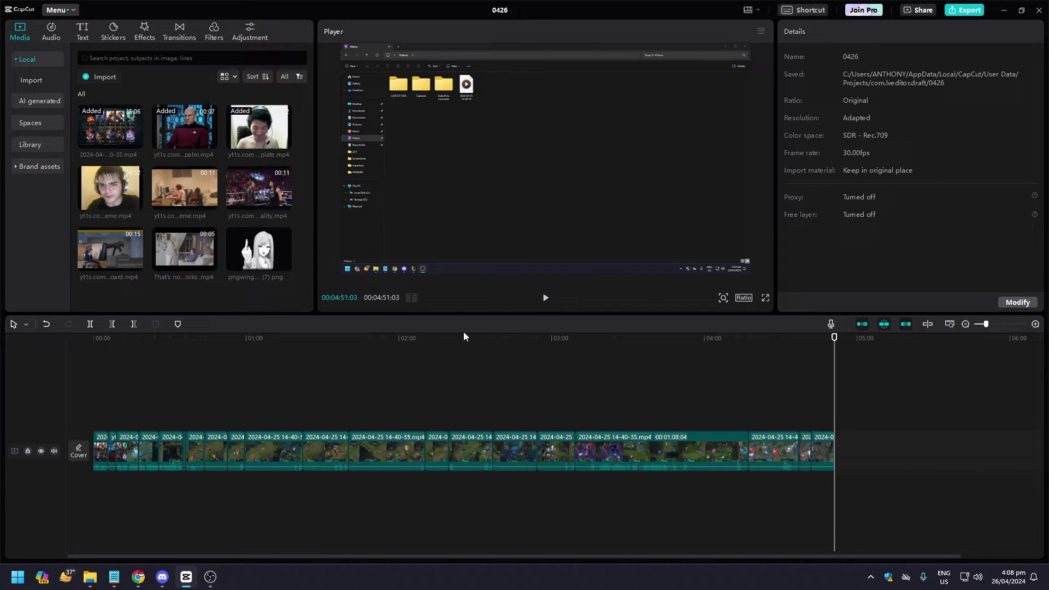
Scrub the playhead from around 1:12 back to the start and play the edit
{"action": "mouse_move", "coordinate": [443, 337]}
{"action": "left_mouse_down"}
{"action": "mouse_move", "coordinate": [135, 347]}
{"action": "mouse_move", "coordinate": [322, 352]}
{"action": "left_mouse_up"}
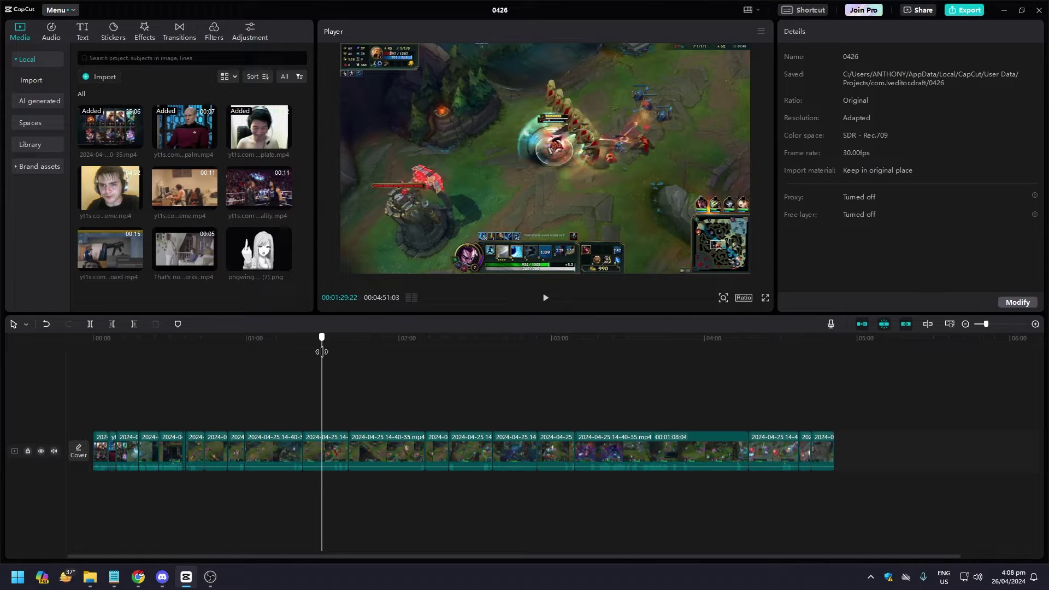
{"action": "left_click_drag", "start_coordinate": [322, 352], "coordinate": [93, 361]}
{"action": "key", "text": "space"}
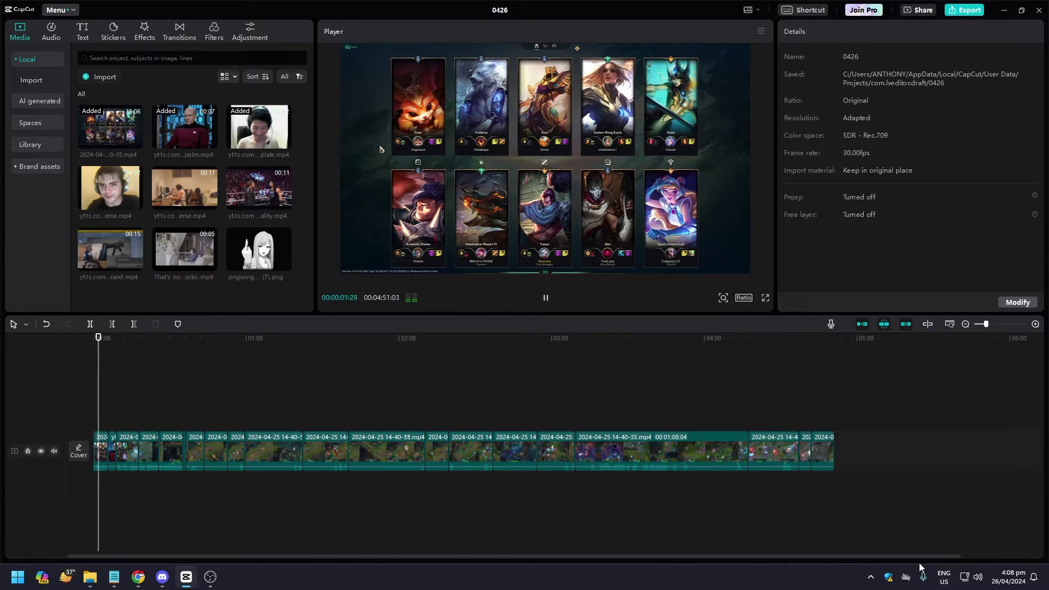
{"action": "left_click_drag", "start_coordinate": [984, 325], "coordinate": [994, 325]}
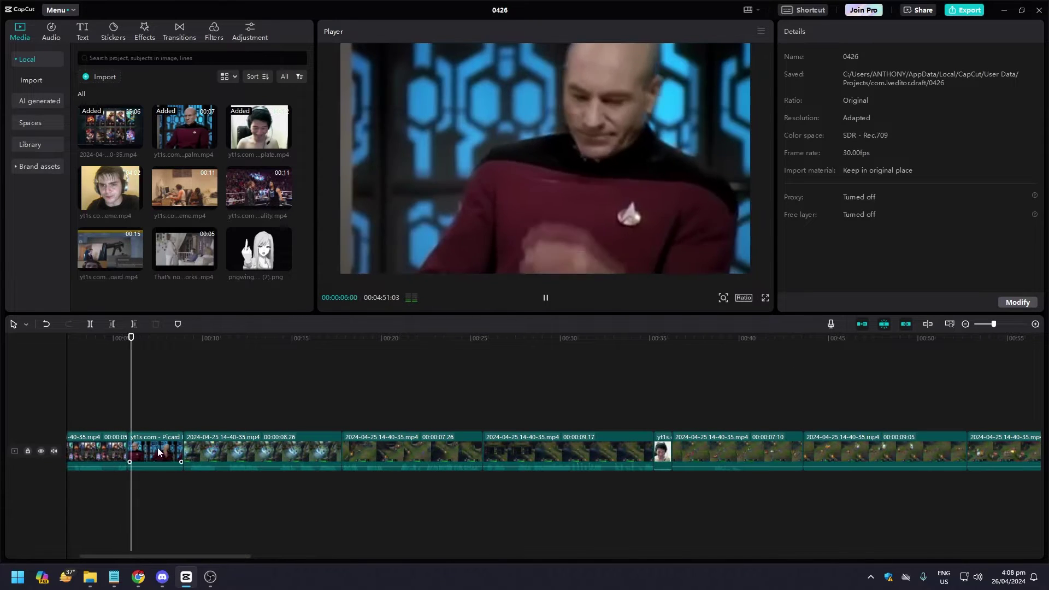
{"action": "left_click", "coordinate": [157, 453]}
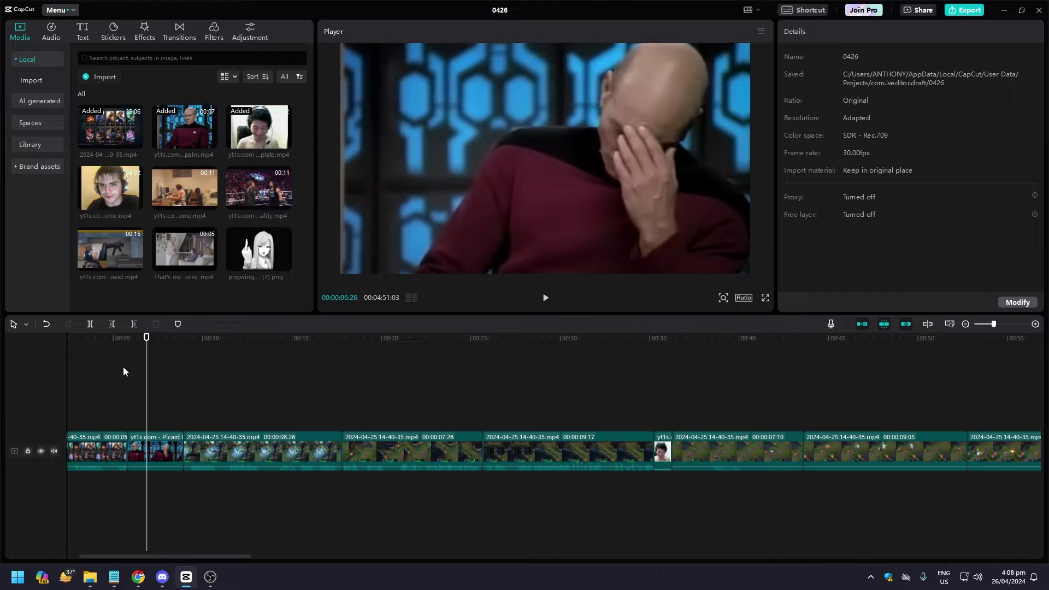
{"action": "key", "text": "space"}
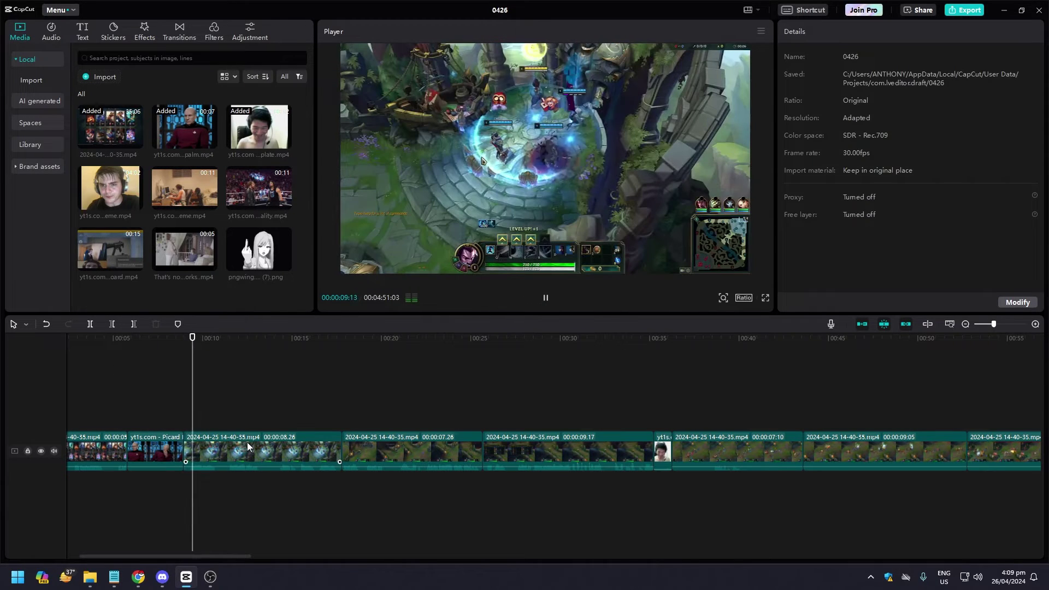
{"action": "left_click", "coordinate": [287, 448]}
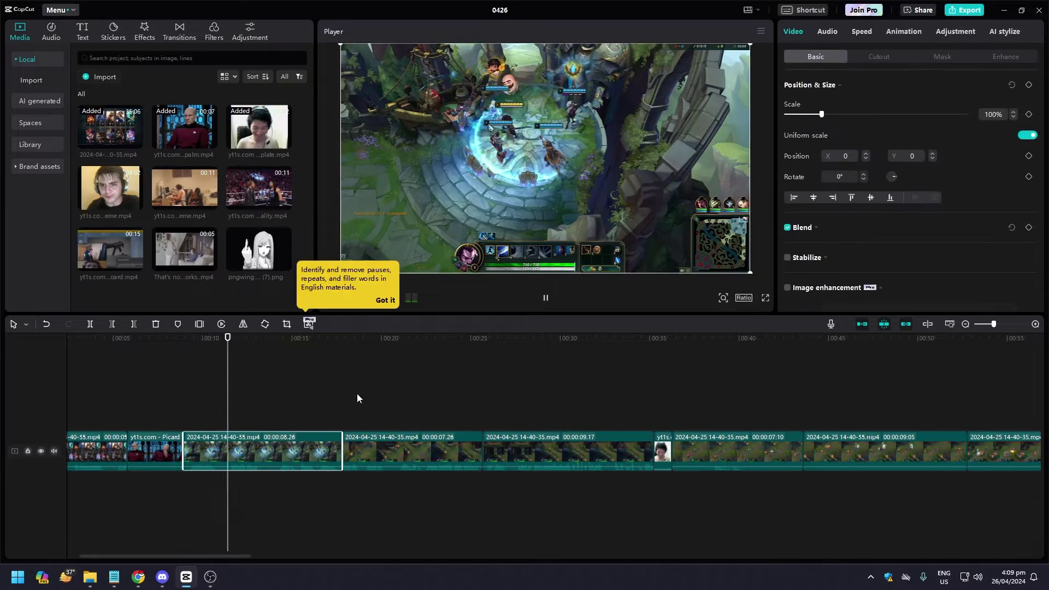
{"action": "mouse_move", "coordinate": [282, 338]}
{"action": "left_mouse_down"}
{"action": "mouse_move", "coordinate": [378, 337]}
{"action": "mouse_move", "coordinate": [614, 392]}
{"action": "left_mouse_up"}
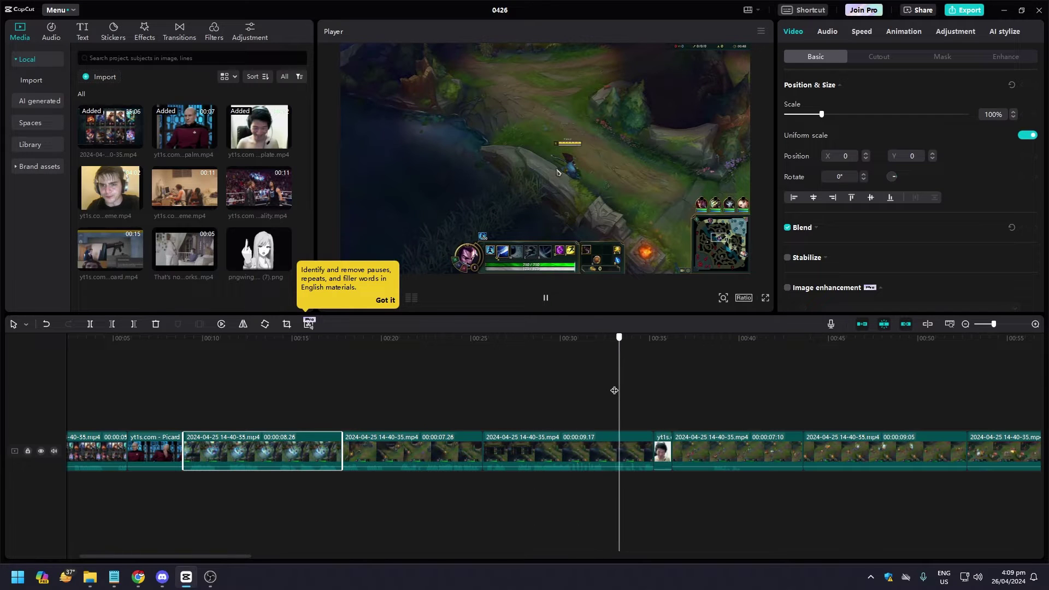
{"action": "left_click_drag", "start_coordinate": [614, 391], "coordinate": [566, 394]}
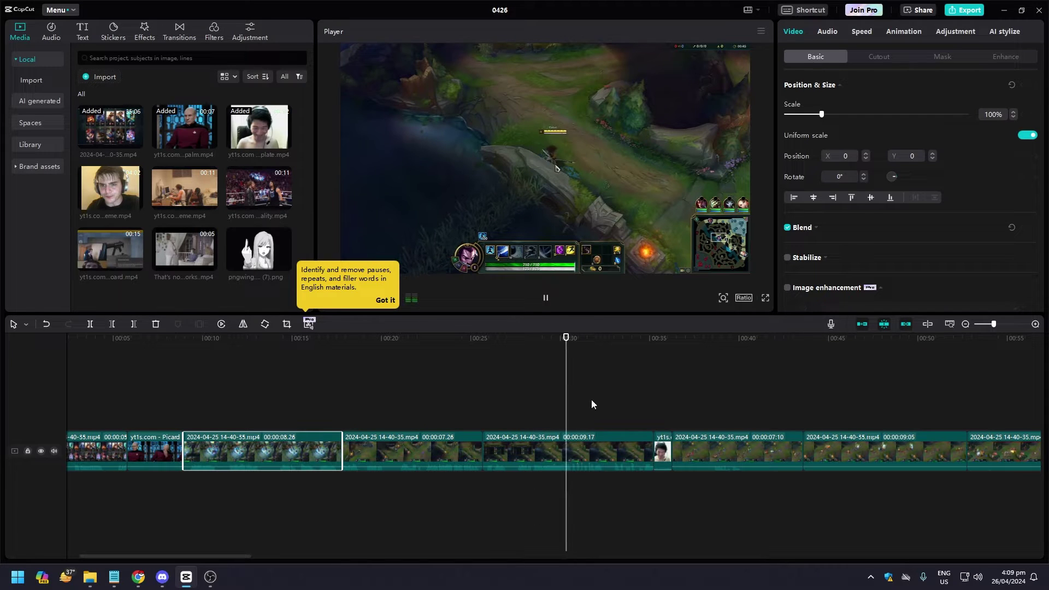
{"action": "left_click", "coordinate": [525, 453]}
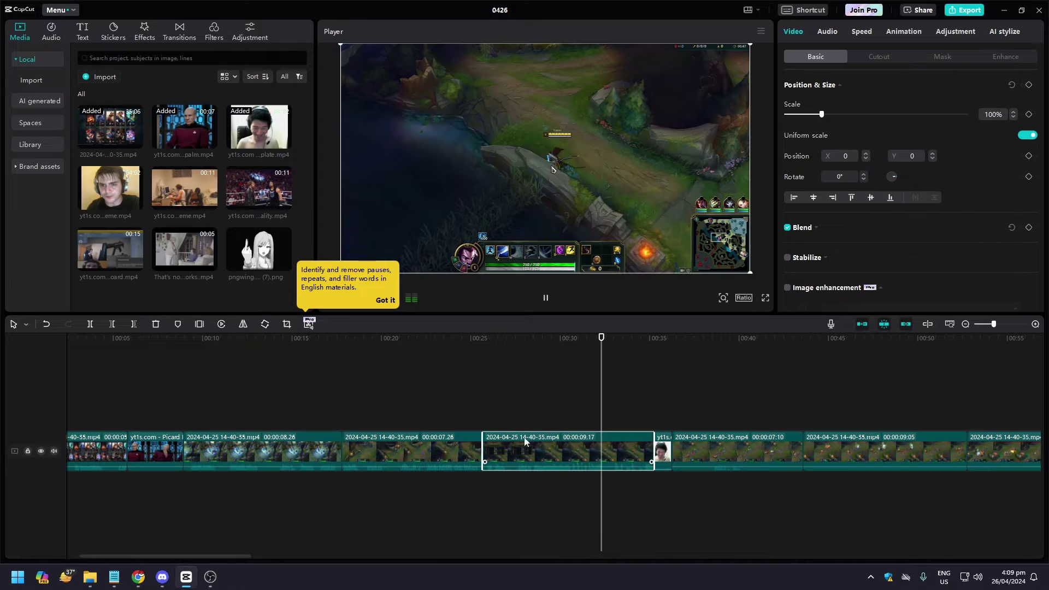
{"action": "key", "text": "space"}
{"action": "left_click", "coordinate": [487, 340]}
{"action": "key", "text": "space"}
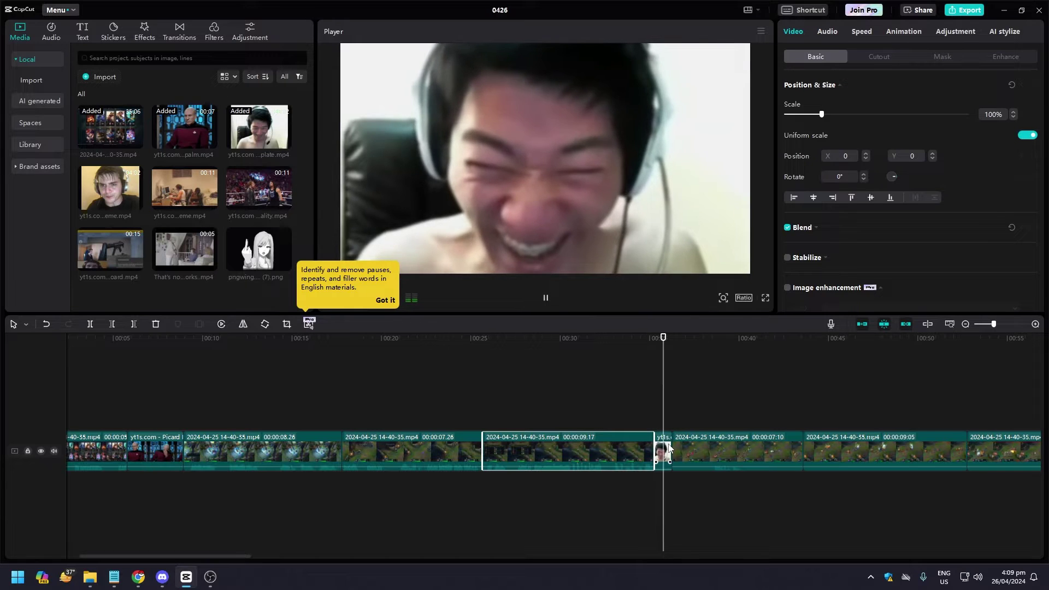
{"action": "key", "text": "space"}
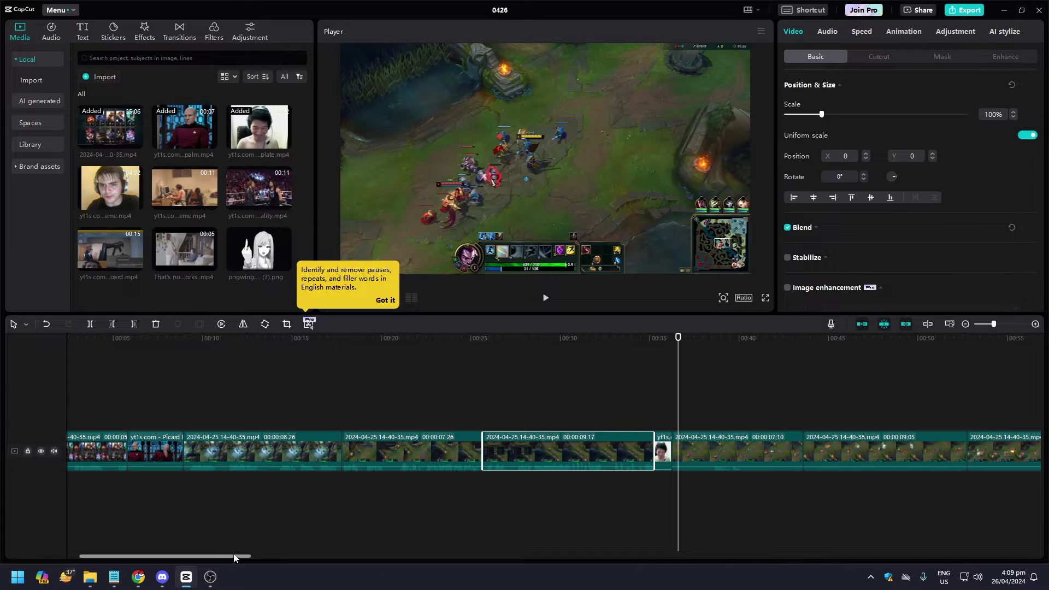
{"action": "left_click_drag", "start_coordinate": [228, 555], "coordinate": [248, 556]}
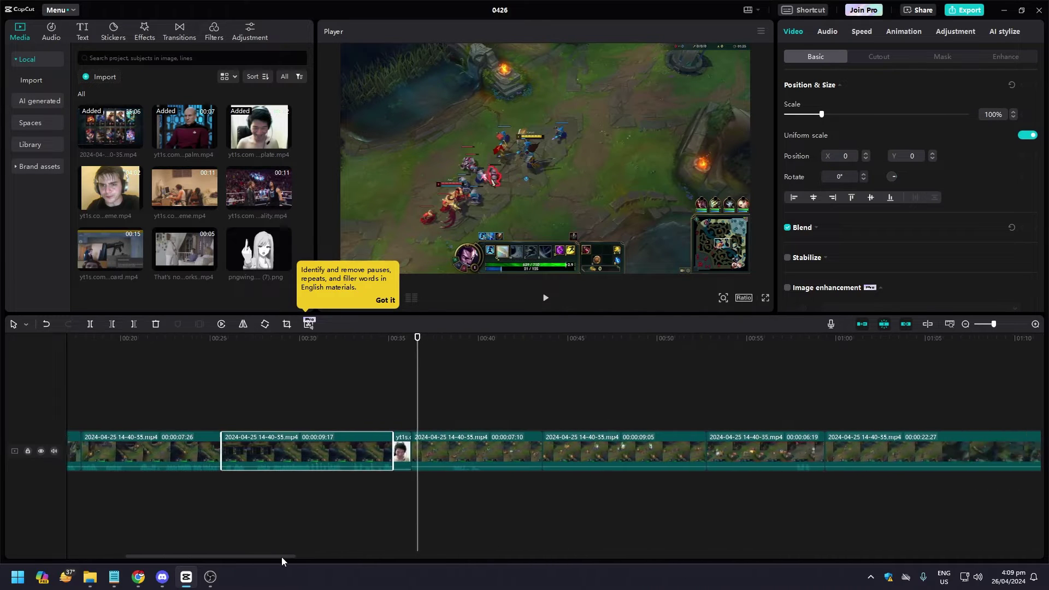
{"action": "left_click_drag", "start_coordinate": [281, 561], "coordinate": [317, 561]}
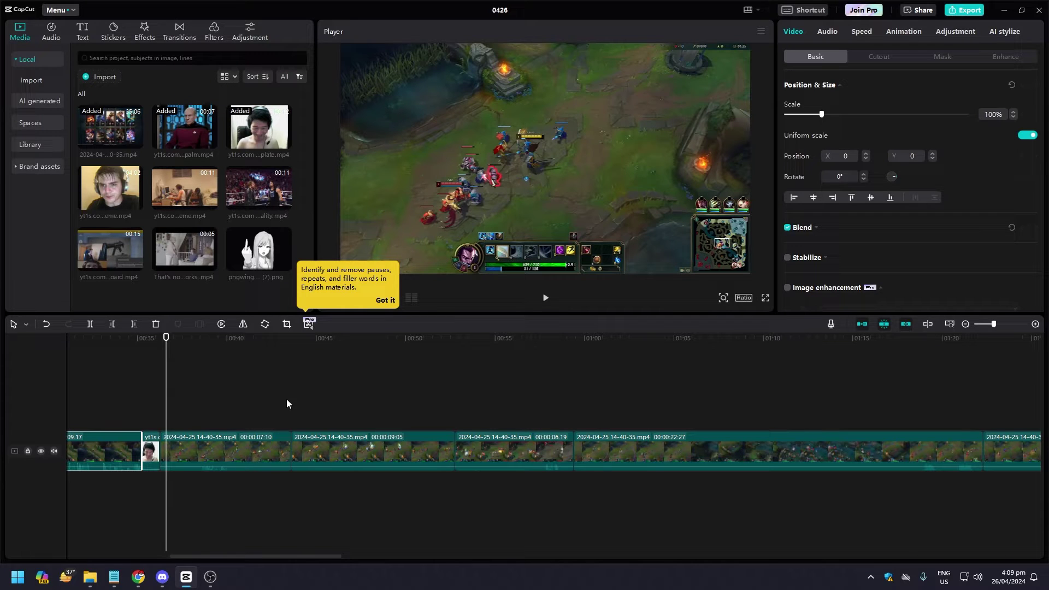
{"action": "key", "text": "space"}
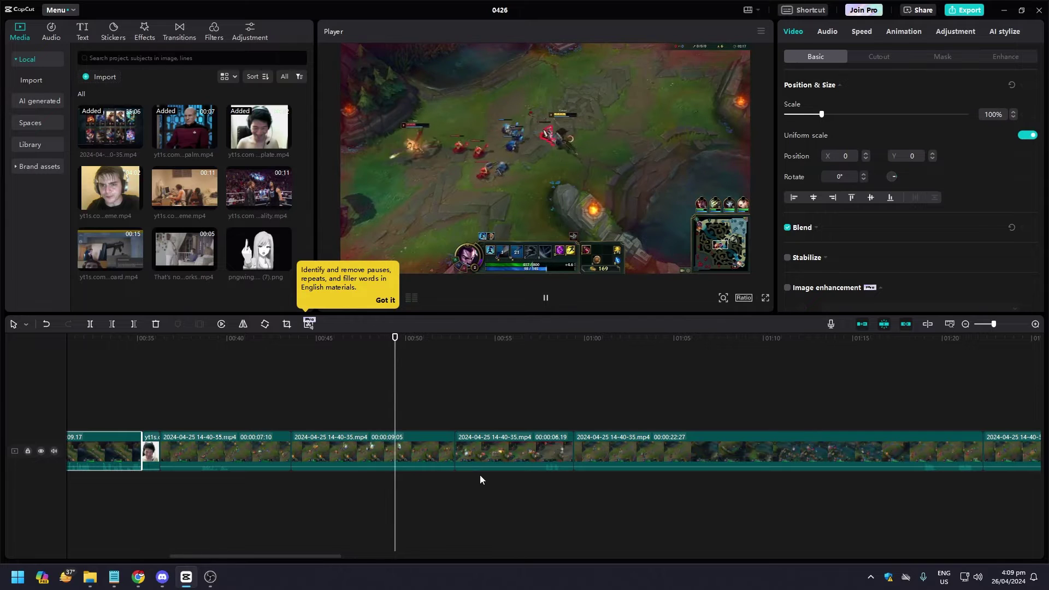
{"action": "left_click", "coordinate": [433, 463]}
{"action": "left_click", "coordinate": [489, 462]}
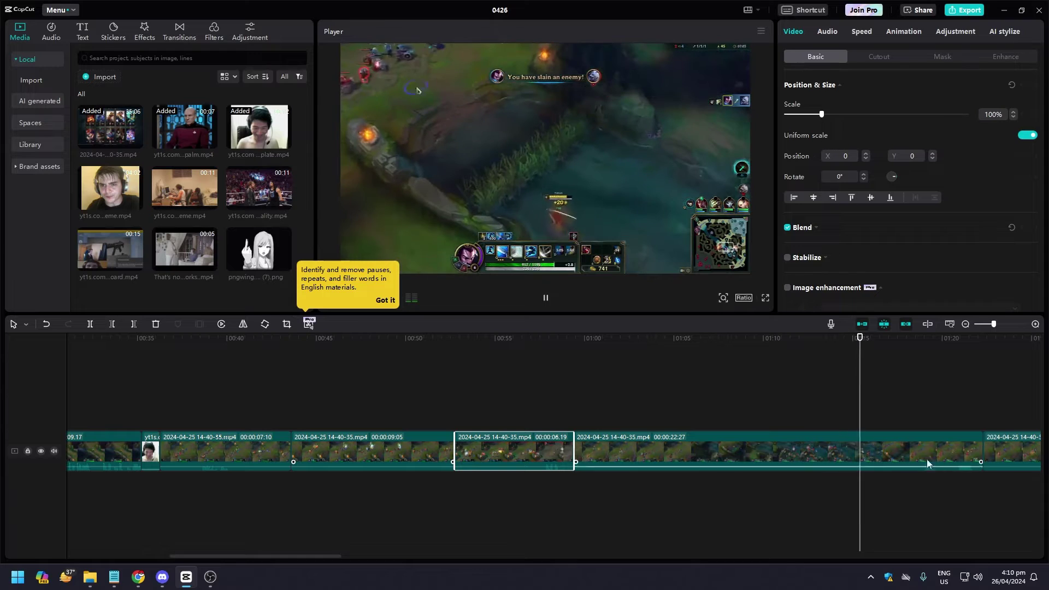
{"action": "left_click", "coordinate": [928, 460]}
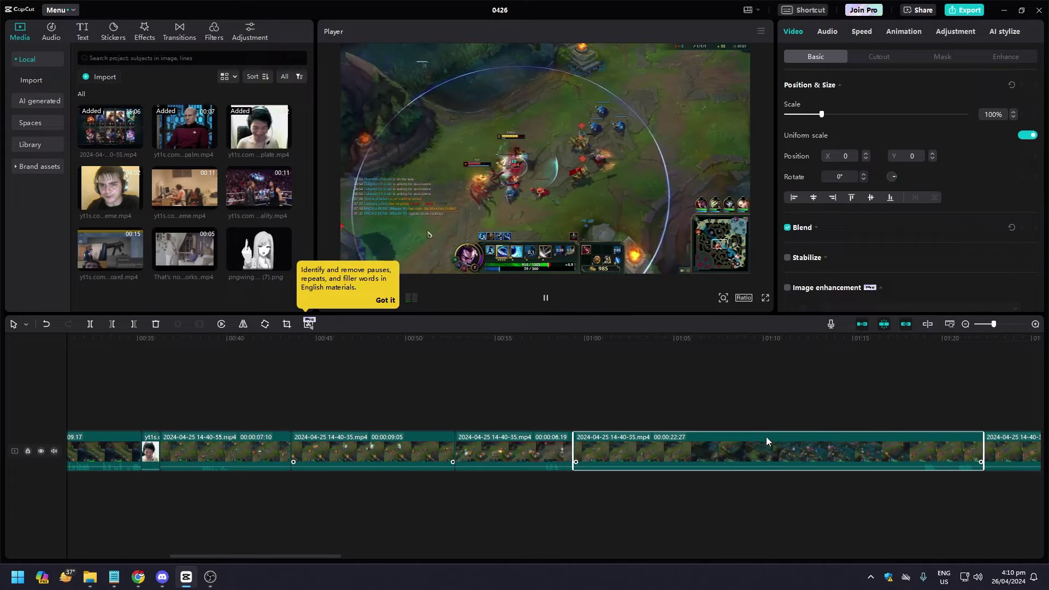
{"action": "key", "text": "space"}
{"action": "key", "text": "space"}
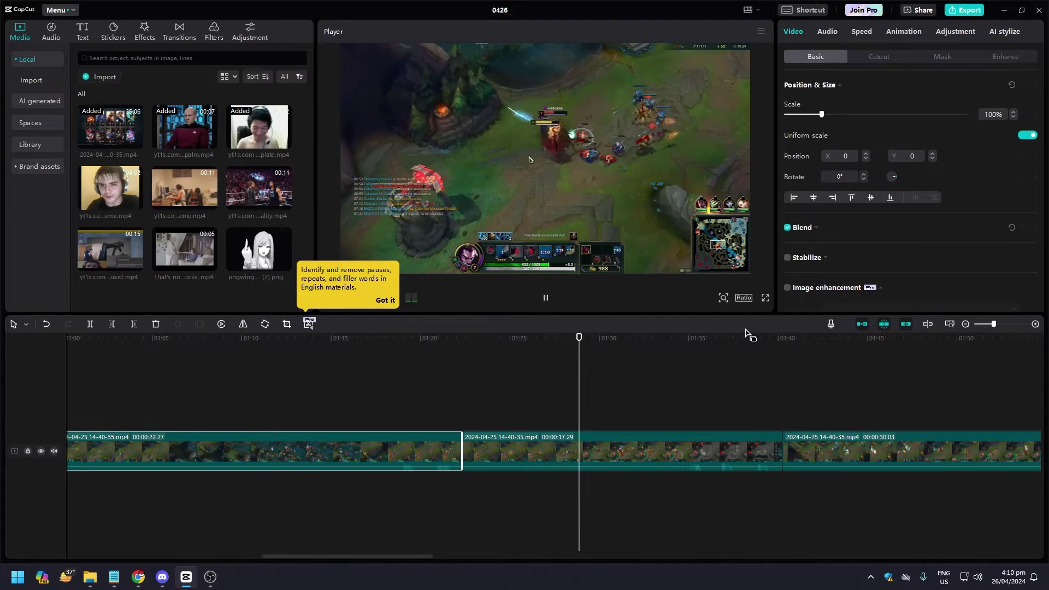
{"action": "left_click", "coordinate": [693, 337]}
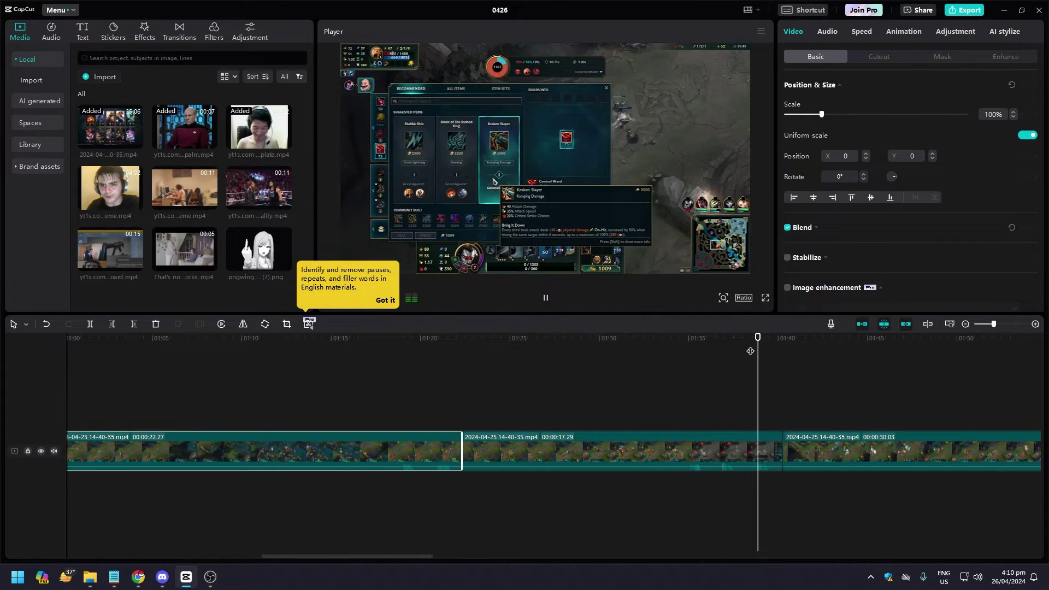
{"action": "key", "text": "space"}
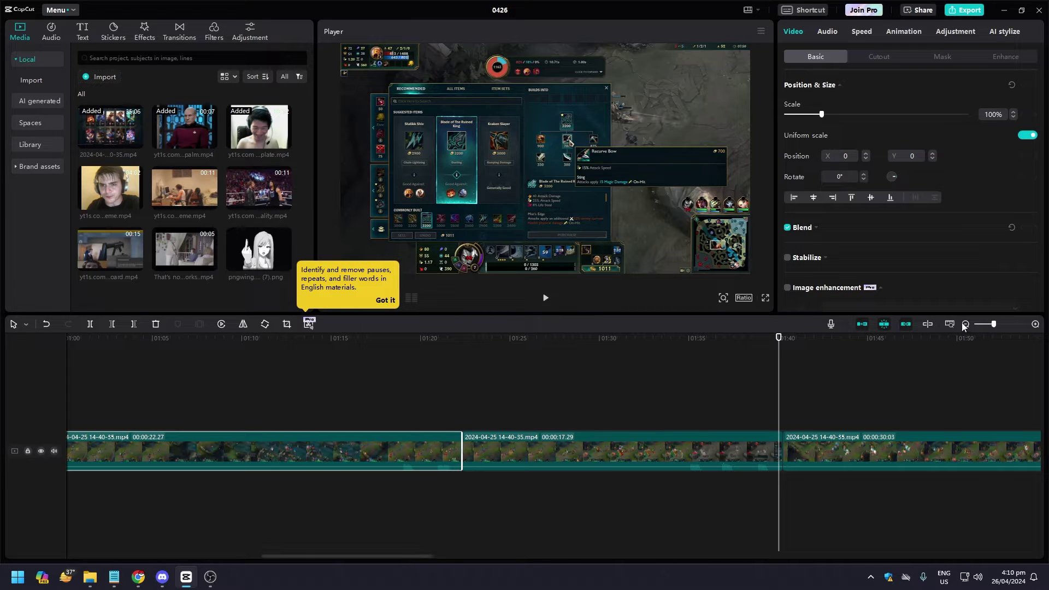
{"action": "left_click_drag", "start_coordinate": [996, 324], "coordinate": [990, 326]}
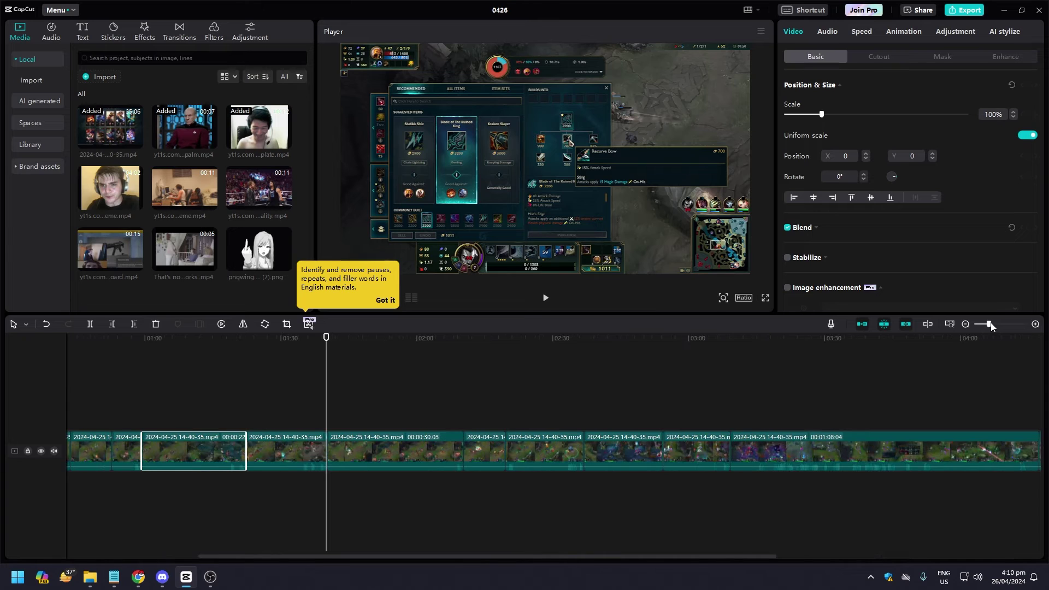
{"action": "left_click_drag", "start_coordinate": [991, 326], "coordinate": [990, 327]}
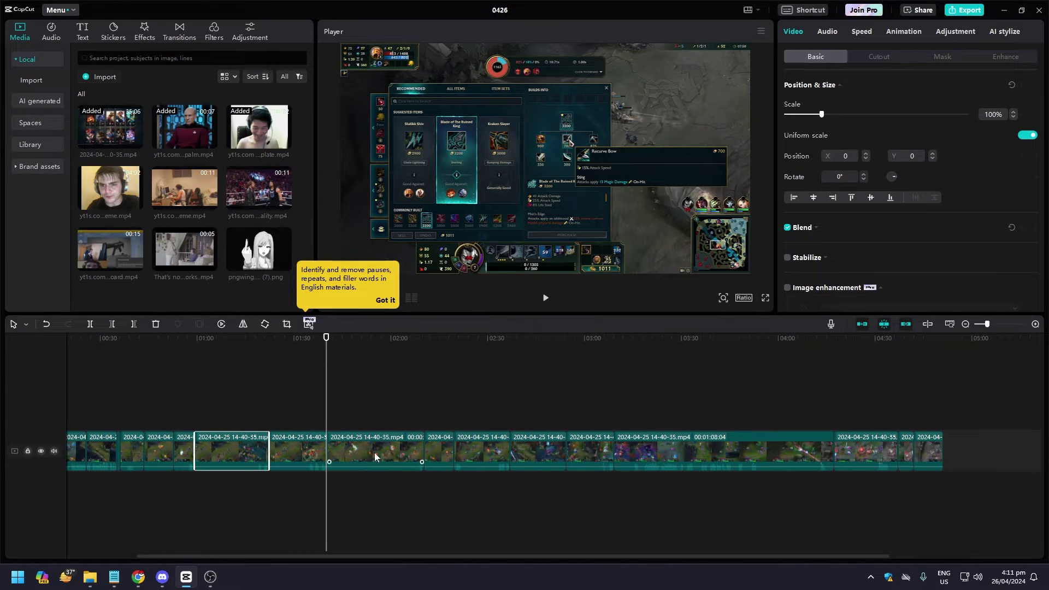
Lift the later gameplay clips onto an upper track, shifted right, and drop the webcam meme into the gap
{"action": "left_click", "coordinate": [310, 457]}
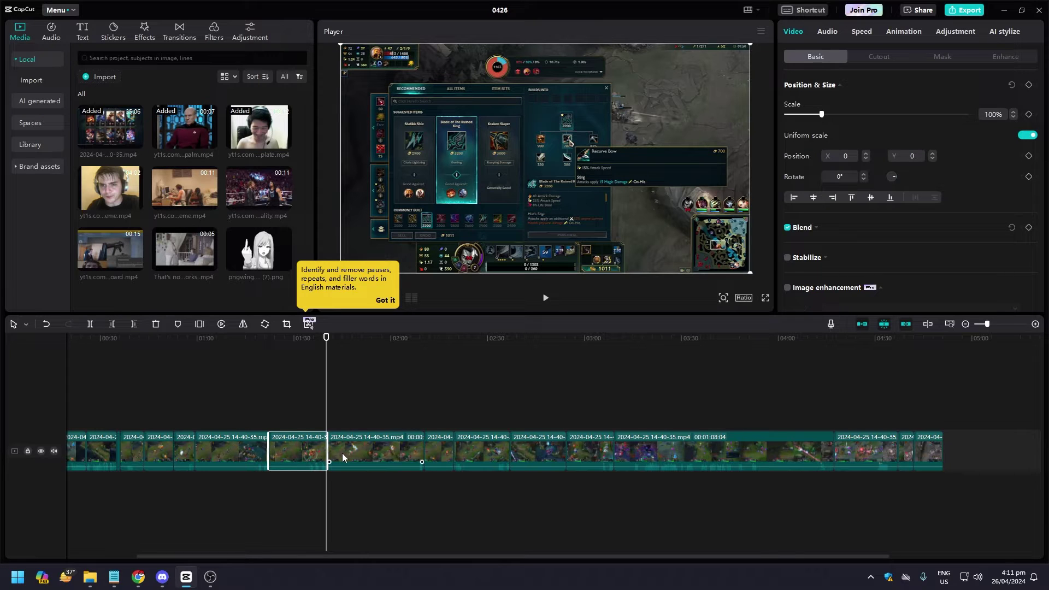
{"action": "mouse_move", "coordinate": [363, 493]}
{"action": "left_mouse_down"}
{"action": "mouse_move", "coordinate": [905, 391]}
{"action": "mouse_move", "coordinate": [941, 394]}
{"action": "left_mouse_up"}
{"action": "left_click_drag", "start_coordinate": [358, 445], "coordinate": [371, 404]}
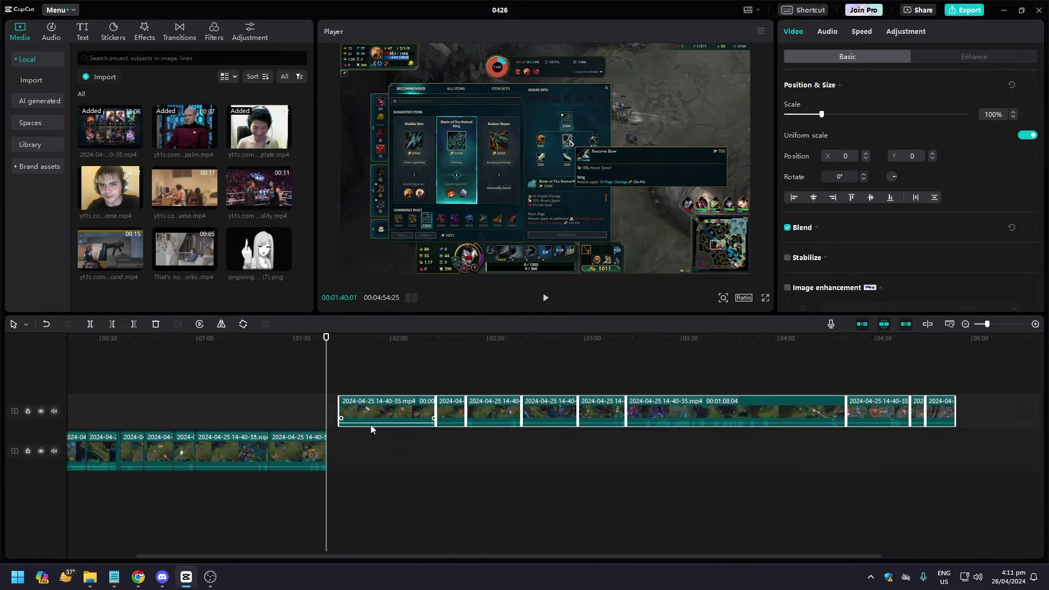
{"action": "left_click_drag", "start_coordinate": [370, 415], "coordinate": [461, 410]}
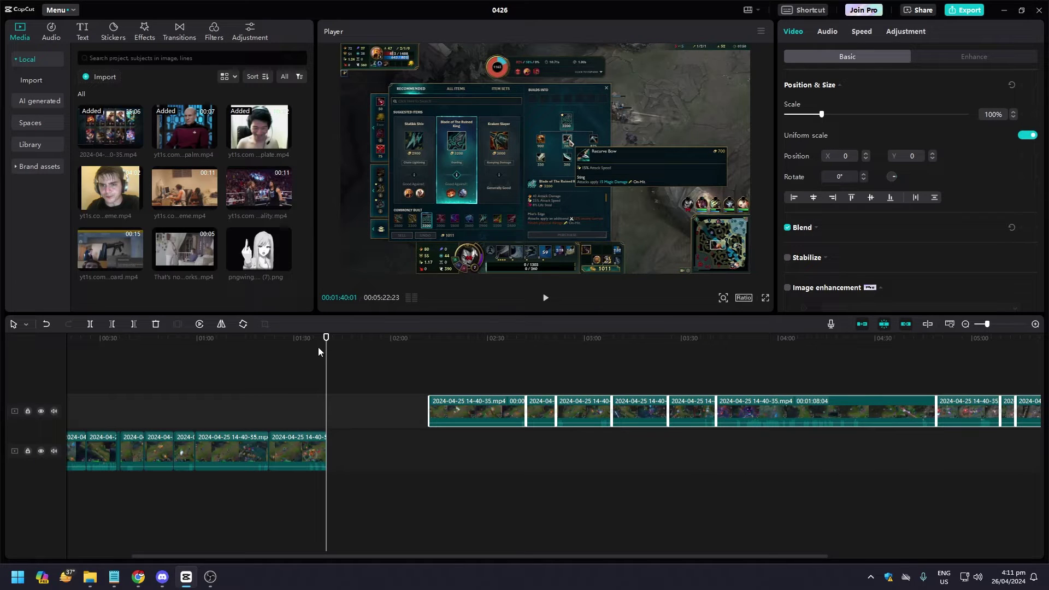
{"action": "left_click_drag", "start_coordinate": [252, 138], "coordinate": [342, 178]}
{"action": "mouse_move", "coordinate": [354, 220]}
{"action": "left_mouse_down"}
{"action": "mouse_move", "coordinate": [356, 472]}
{"action": "mouse_move", "coordinate": [329, 452]}
{"action": "left_mouse_up"}
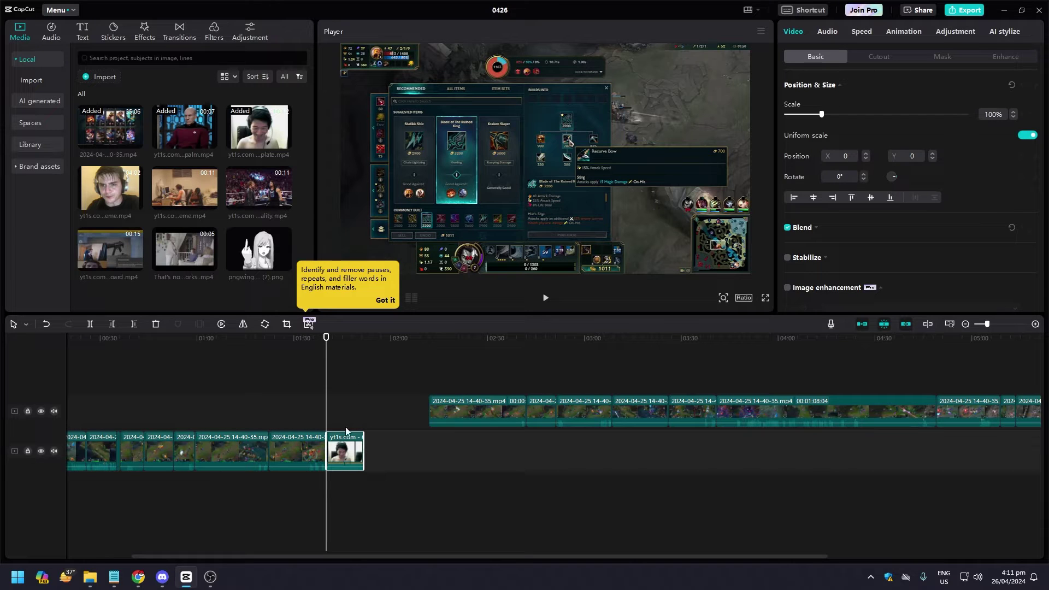
Preview the webcam meme clip and lower its volume to -23.9 dB
{"action": "key", "text": "space"}
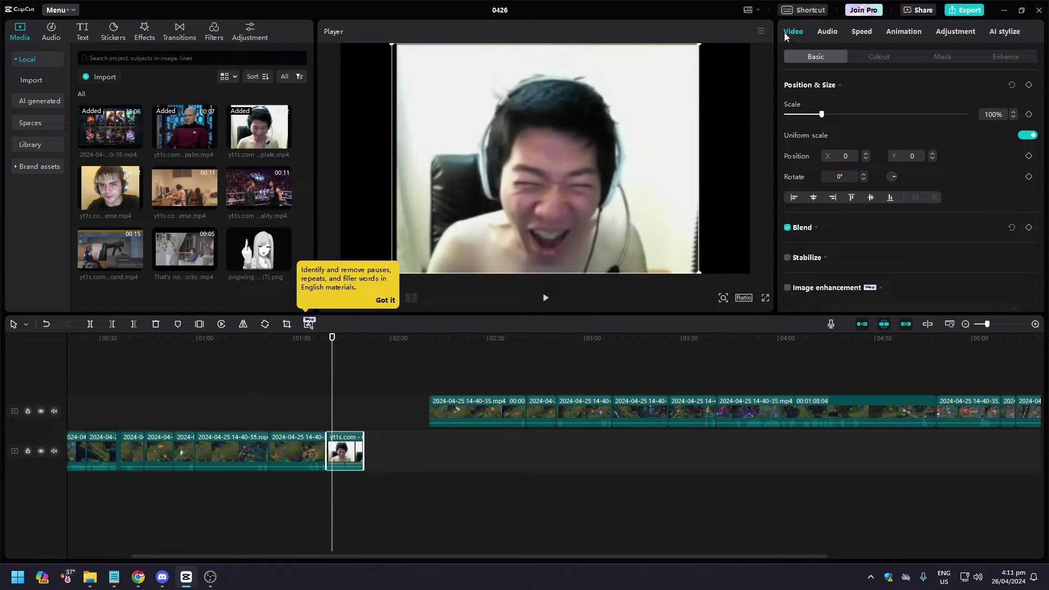
{"action": "left_click", "coordinate": [826, 31]}
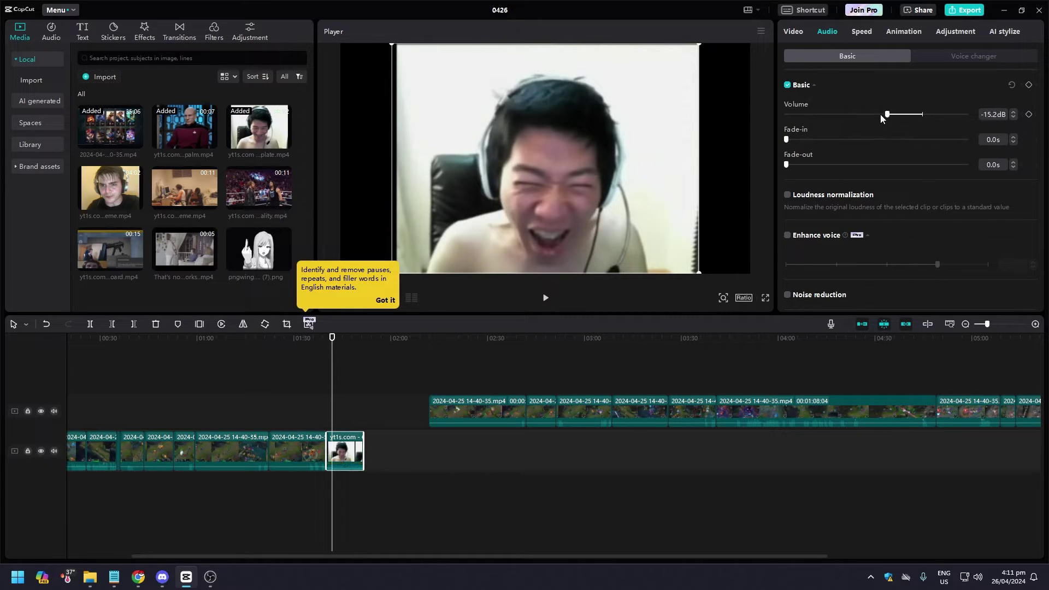
{"action": "key", "text": "space"}
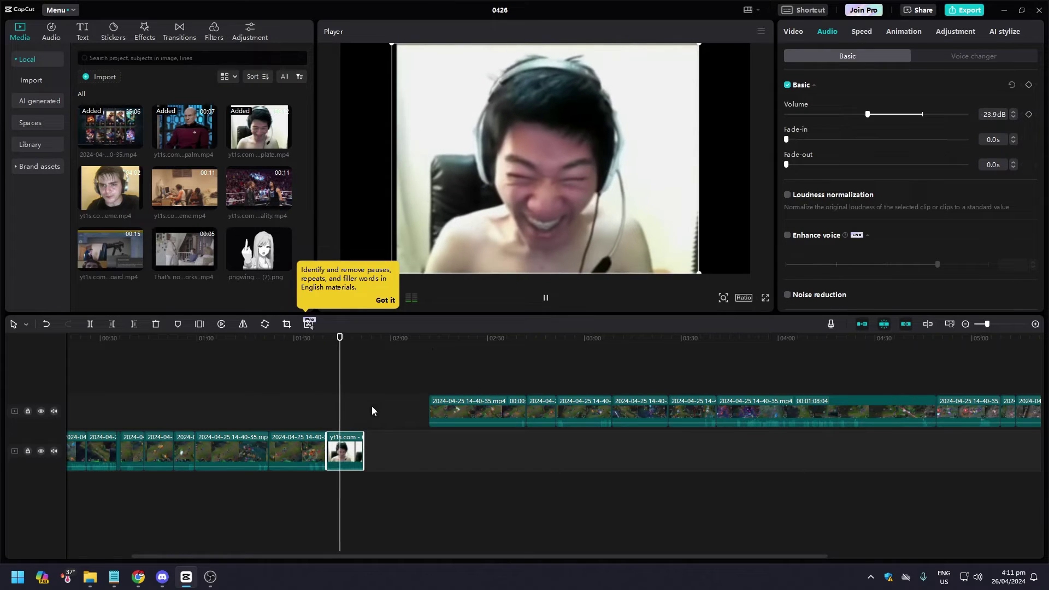
{"action": "key", "text": "space"}
Cut the webcam meme clip at the playhead and delete its leftover tail
{"action": "left_click", "coordinate": [343, 338]}
{"action": "key", "text": "space"}
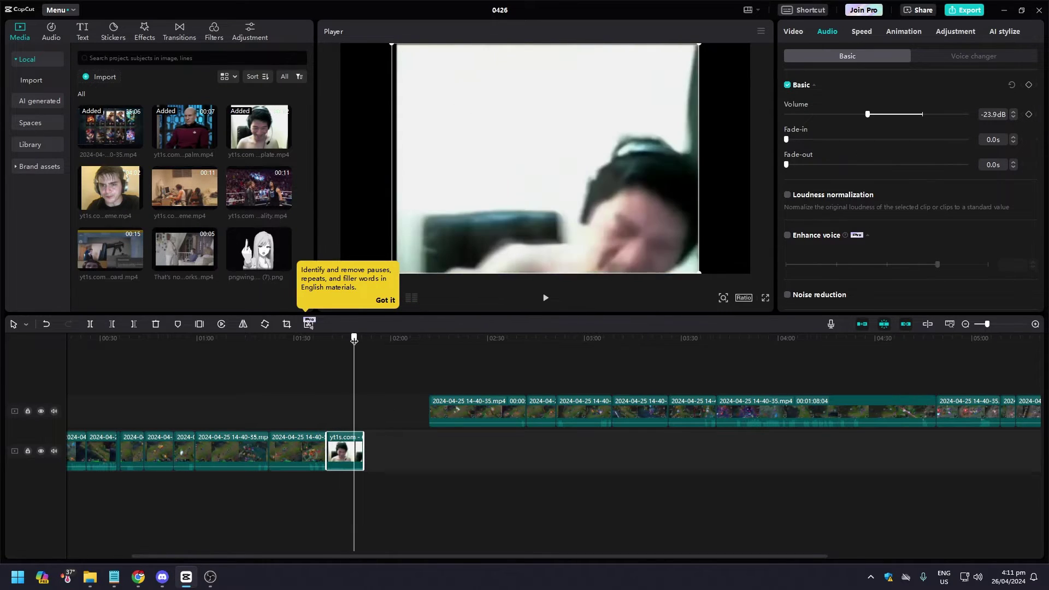
{"action": "key", "text": "space"}
{"action": "key", "text": "space"}
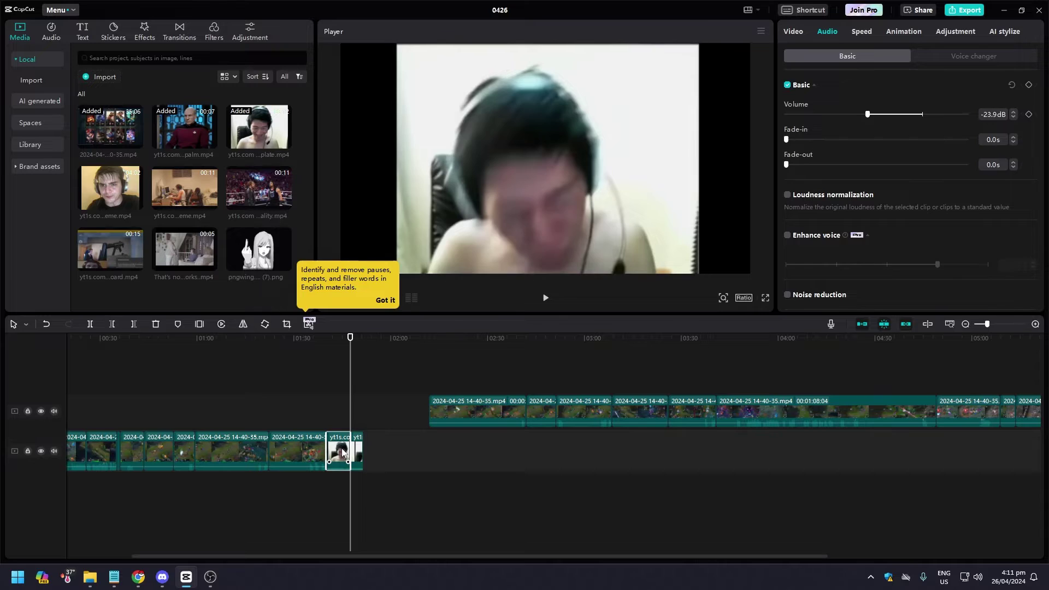
{"action": "key", "text": "Delete"}
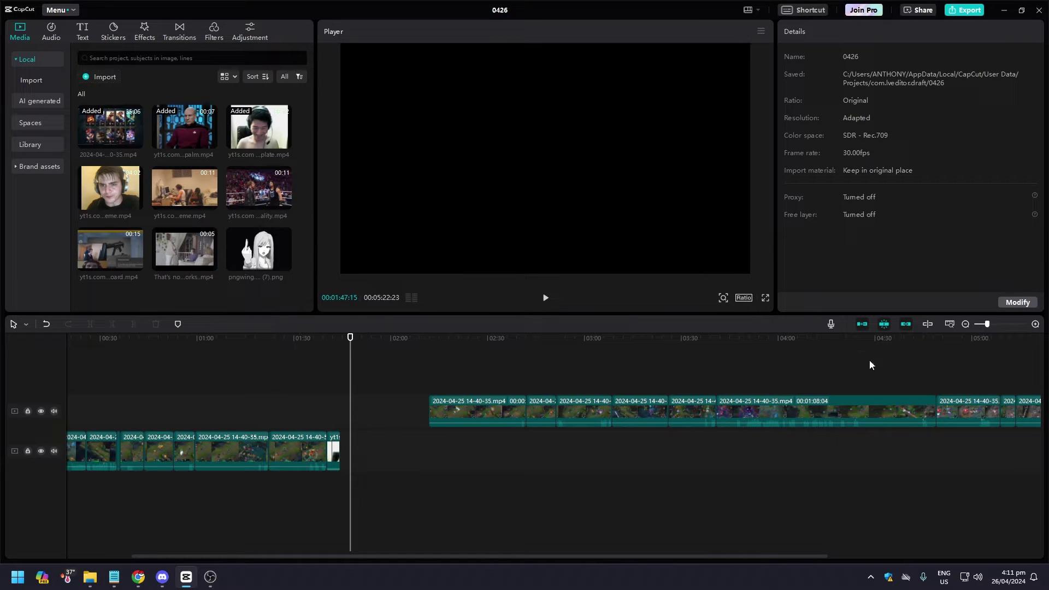
{"action": "left_click_drag", "start_coordinate": [989, 326], "coordinate": [985, 326]}
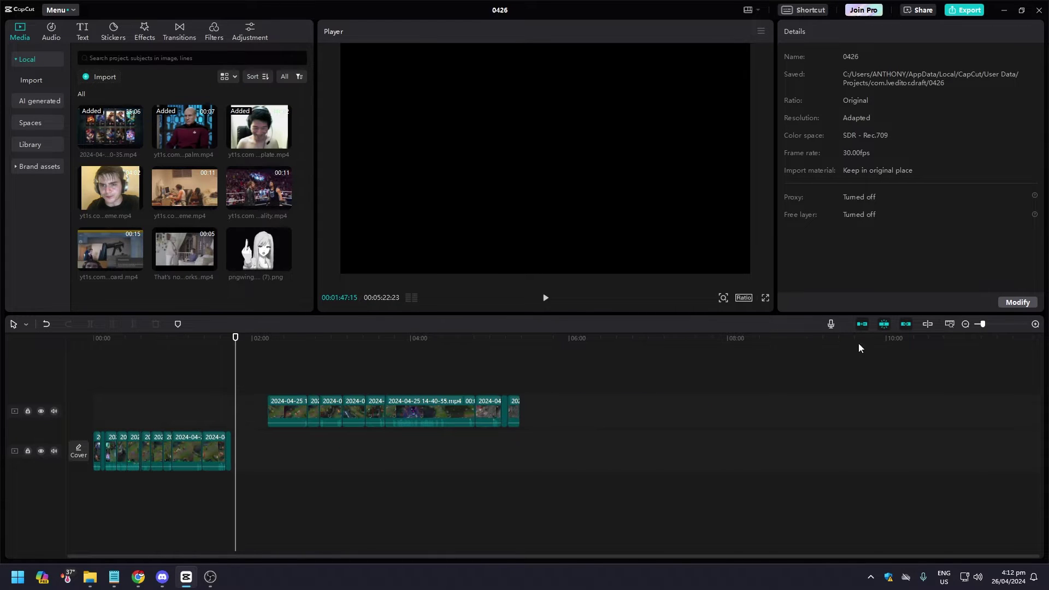
{"action": "left_click_drag", "start_coordinate": [280, 375], "coordinate": [527, 428]}
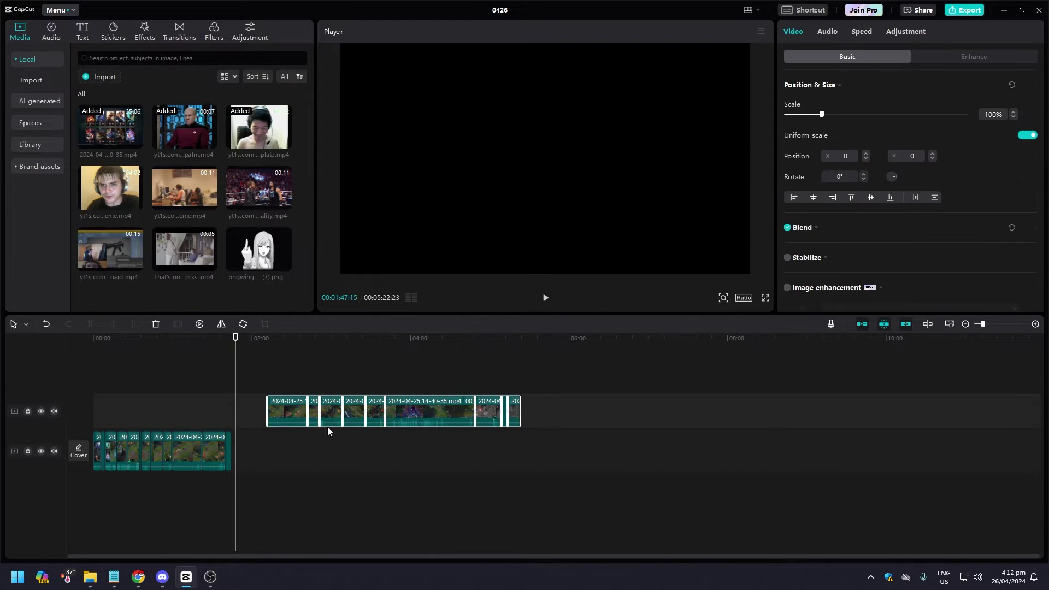
{"action": "left_click_drag", "start_coordinate": [297, 413], "coordinate": [279, 461]}
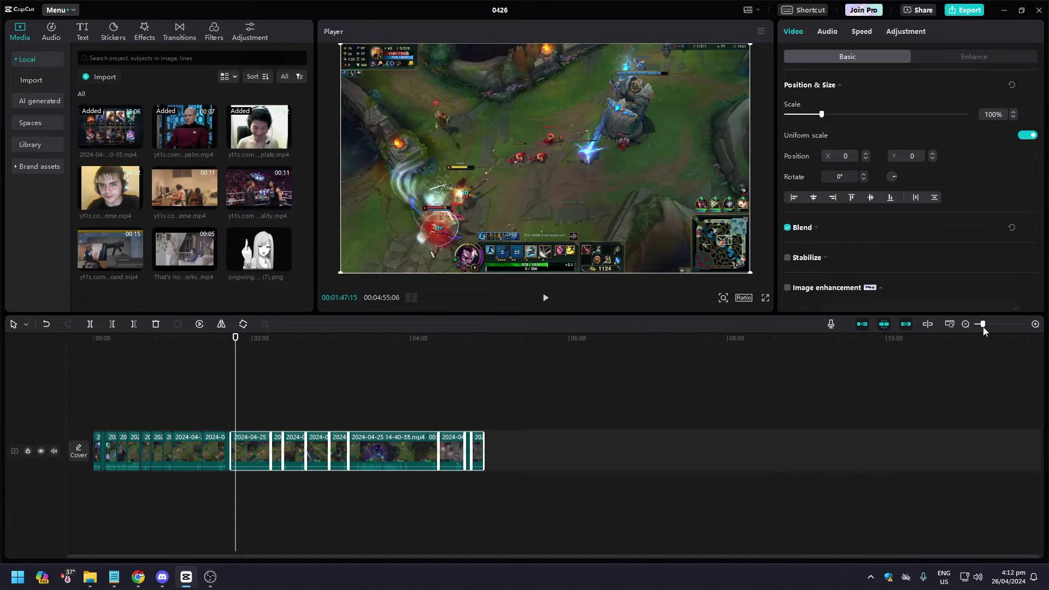
{"action": "left_click_drag", "start_coordinate": [983, 326], "coordinate": [988, 326]}
{"action": "left_click", "coordinate": [316, 345]}
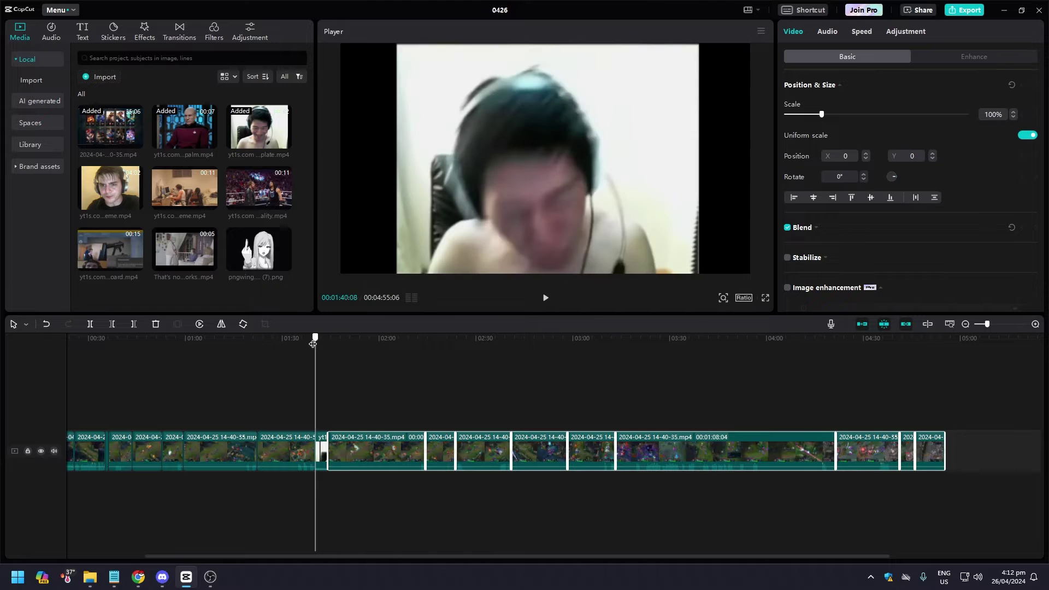
{"action": "key", "text": "space"}
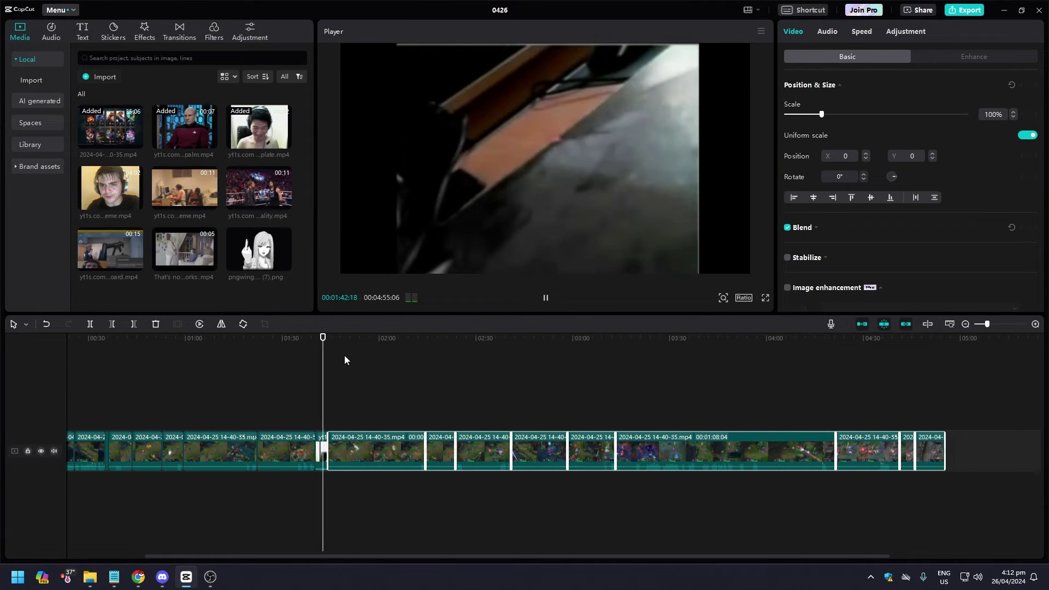
{"action": "key", "text": "space"}
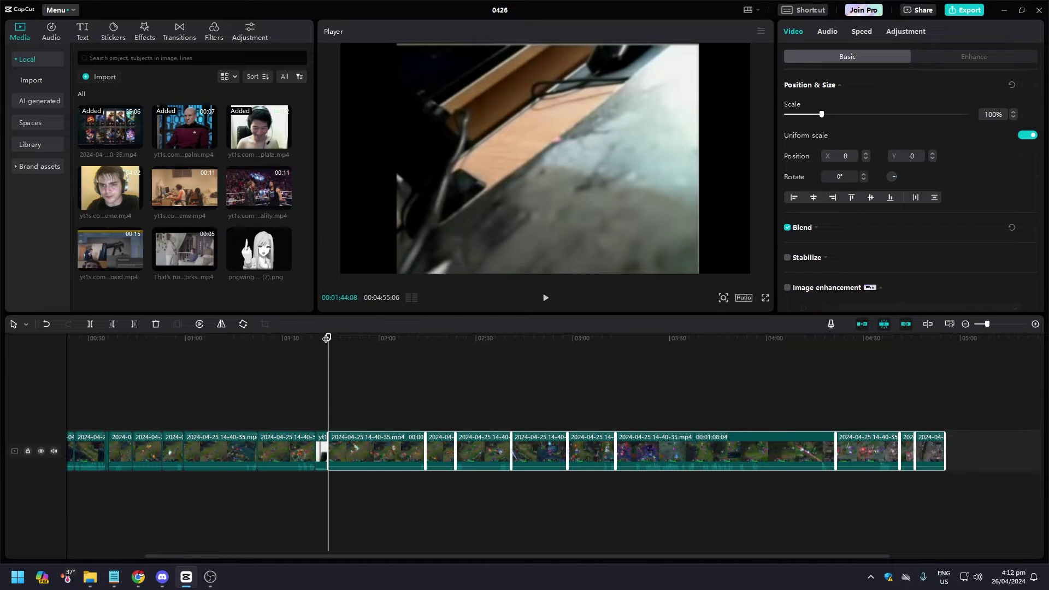
{"action": "left_click_drag", "start_coordinate": [329, 337], "coordinate": [322, 344]}
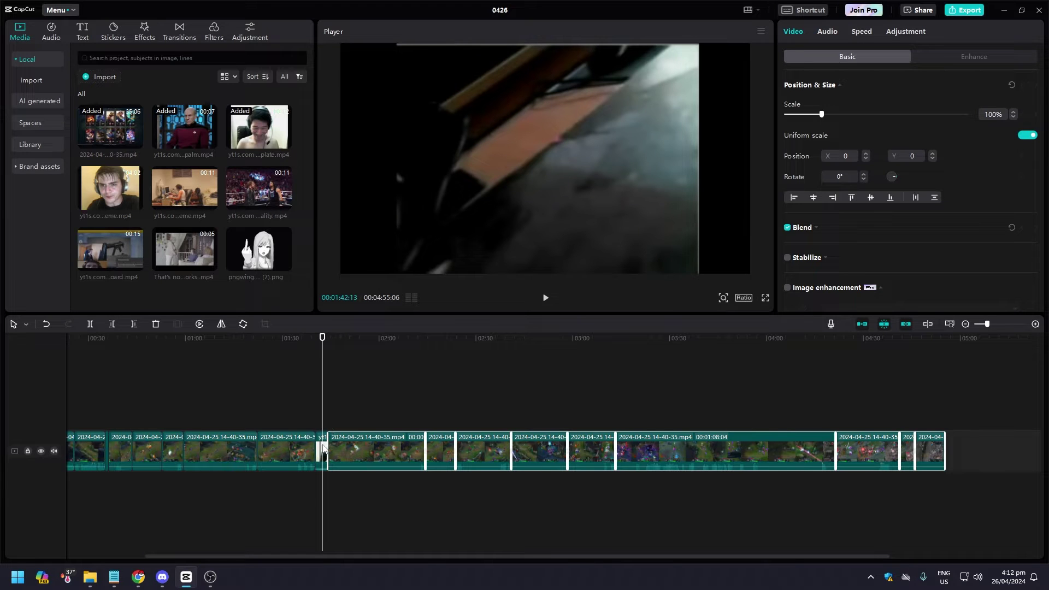
{"action": "left_click", "coordinate": [324, 452]}
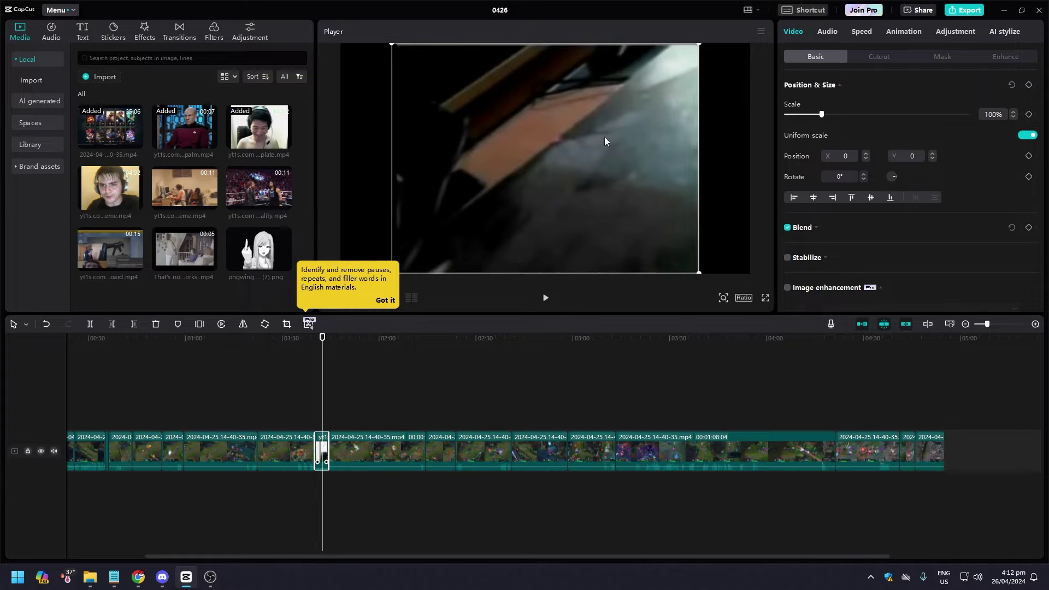
Scale the webcam meme to 142%, move its image up in frame, and replay from its start
{"action": "left_click_drag", "start_coordinate": [324, 337], "coordinate": [316, 337]}
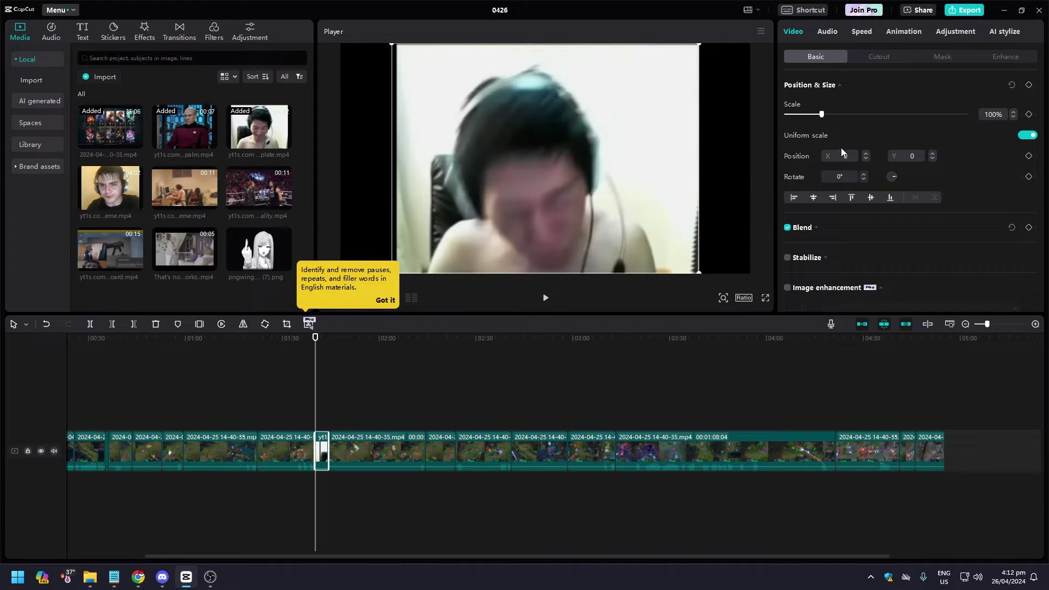
{"action": "left_click_drag", "start_coordinate": [822, 116], "coordinate": [837, 115]}
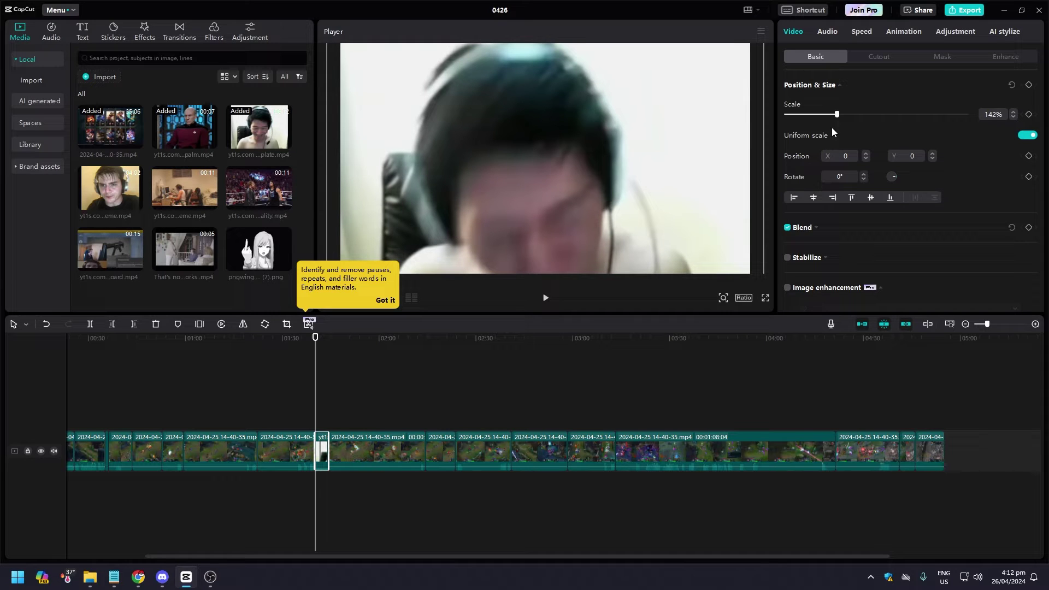
{"action": "left_click_drag", "start_coordinate": [652, 163], "coordinate": [661, 134]}
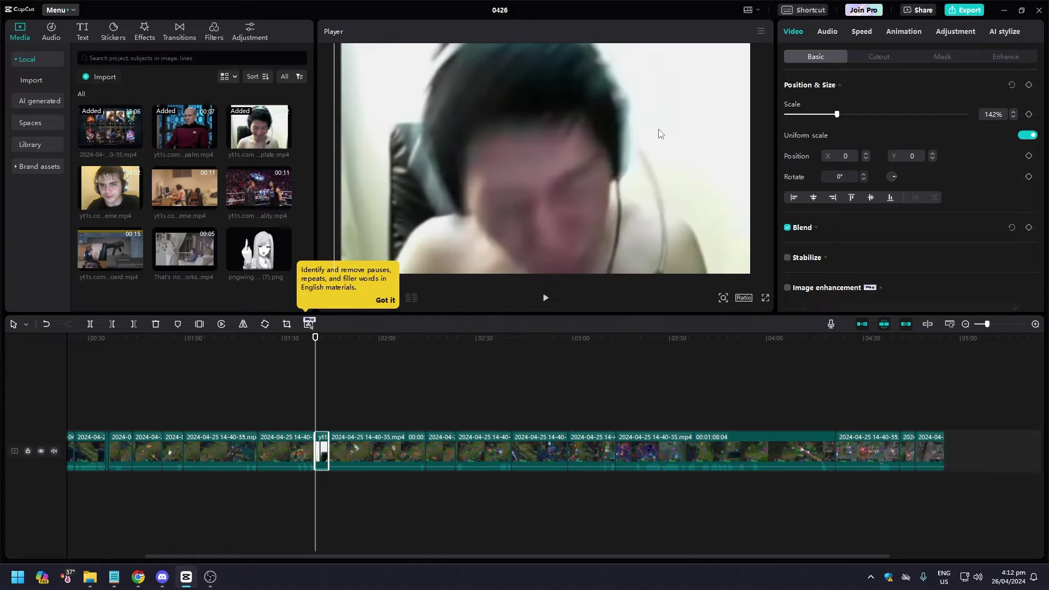
{"action": "left_click", "coordinate": [311, 339]}
{"action": "key", "text": "space"}
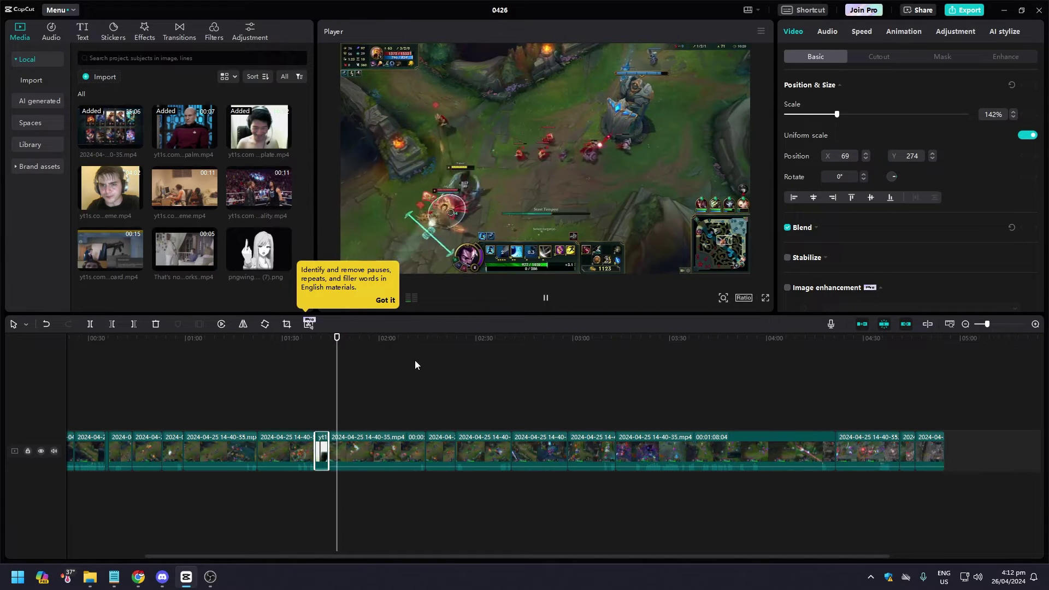
{"action": "left_click", "coordinate": [366, 459]}
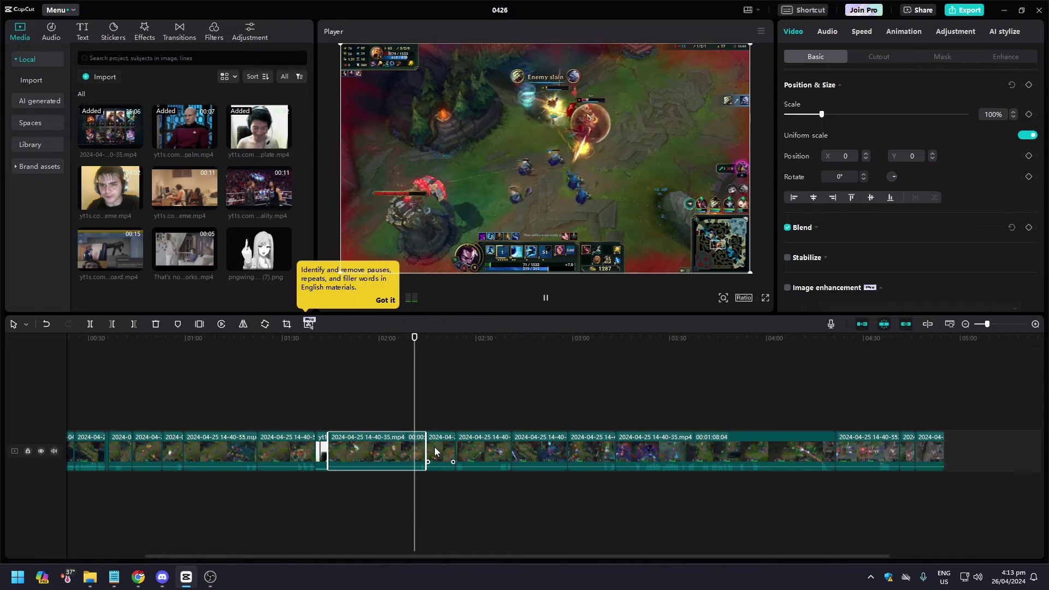
{"action": "key", "text": "space"}
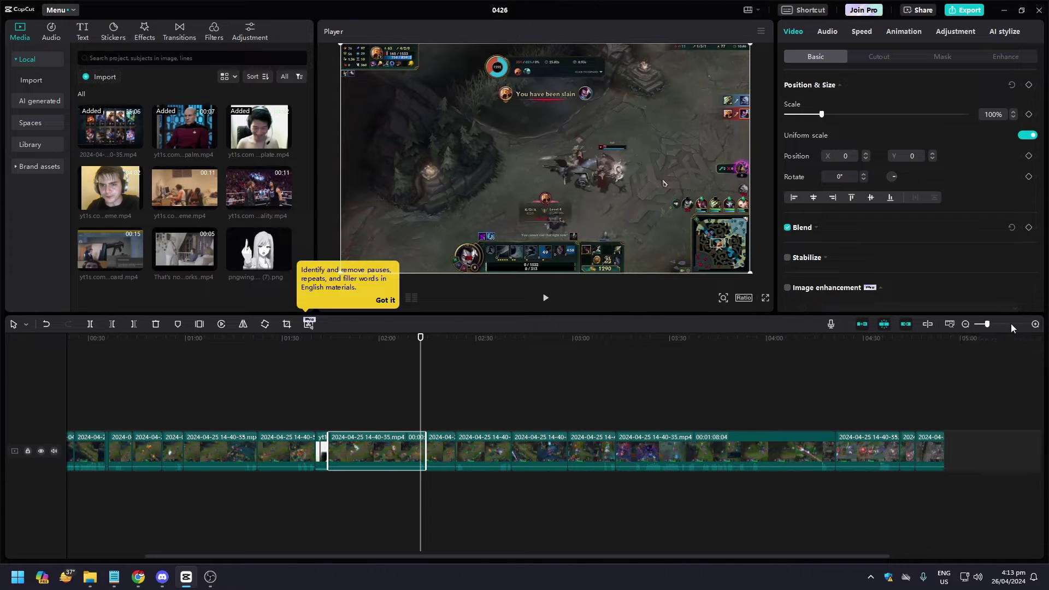
{"action": "left_click_drag", "start_coordinate": [986, 324], "coordinate": [994, 324]}
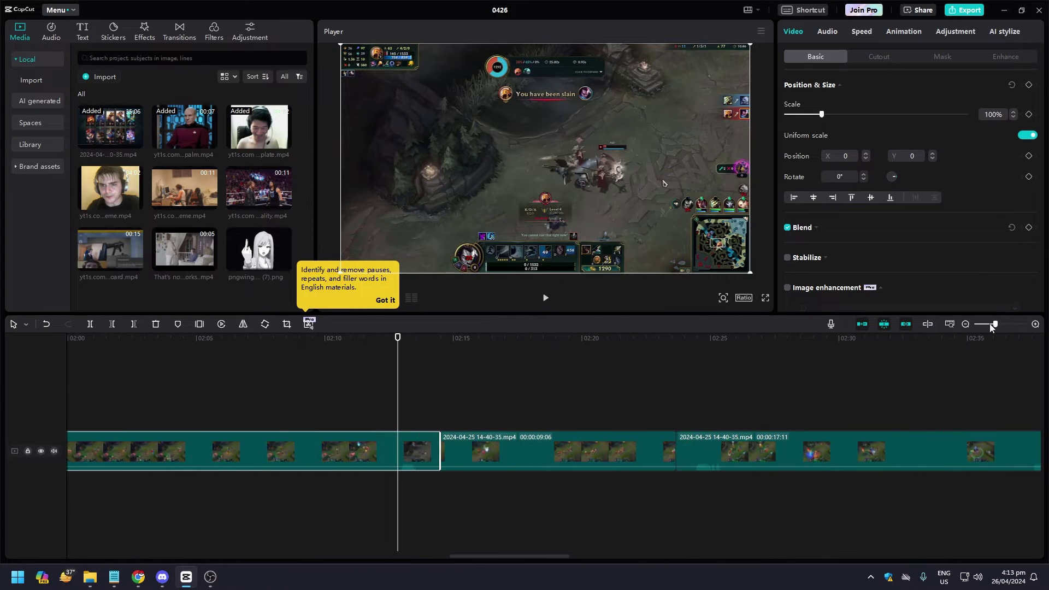
Delete the tiny gameplay fragment and move the later gameplay clips onto an upper track
{"action": "left_click", "coordinate": [421, 447]}
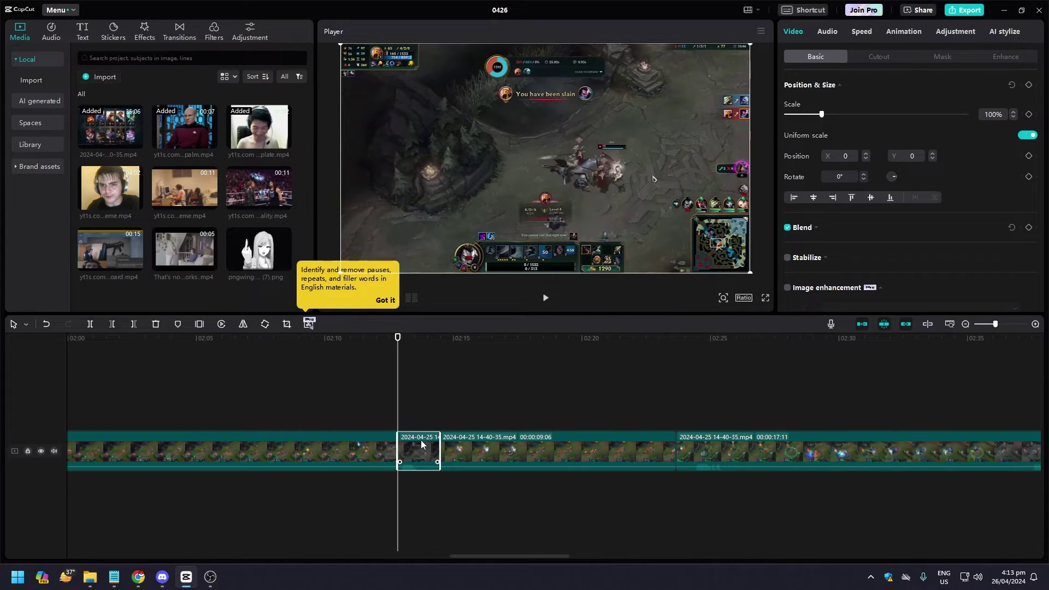
{"action": "key", "text": "Delete"}
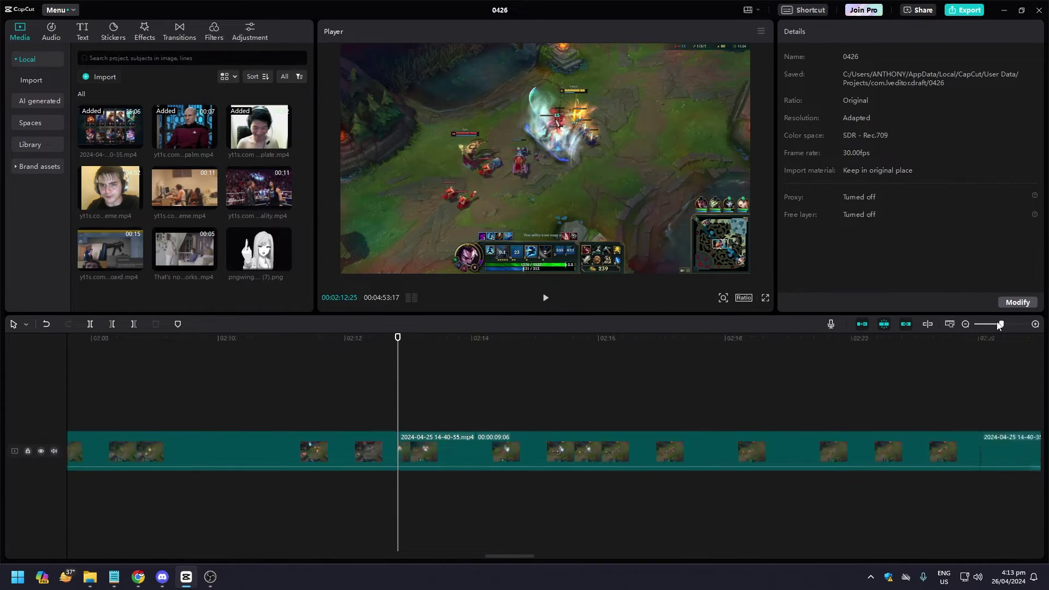
{"action": "left_click_drag", "start_coordinate": [997, 325], "coordinate": [989, 326]}
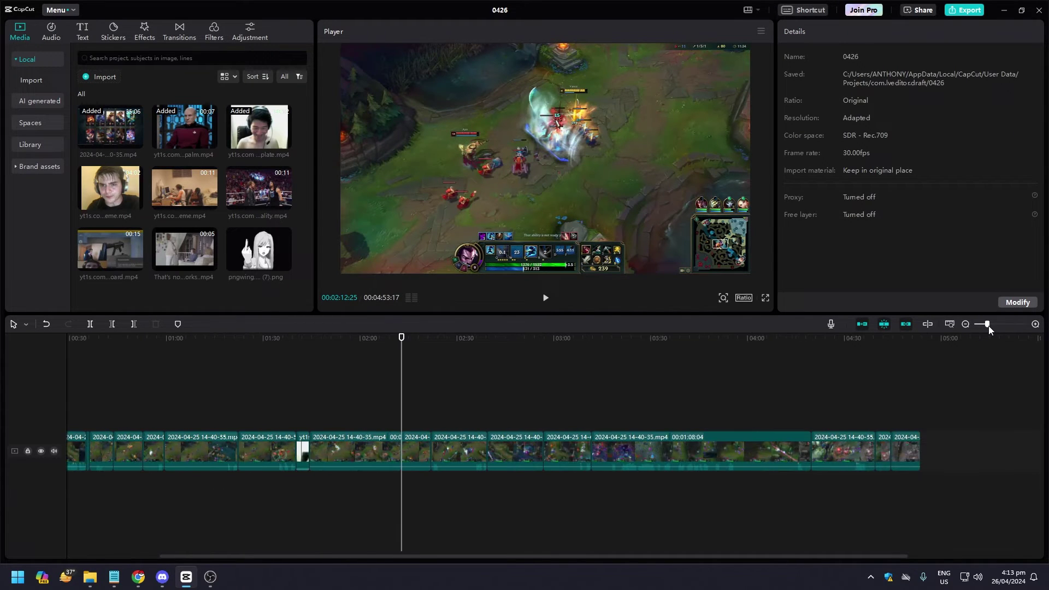
{"action": "left_click", "coordinate": [416, 462]}
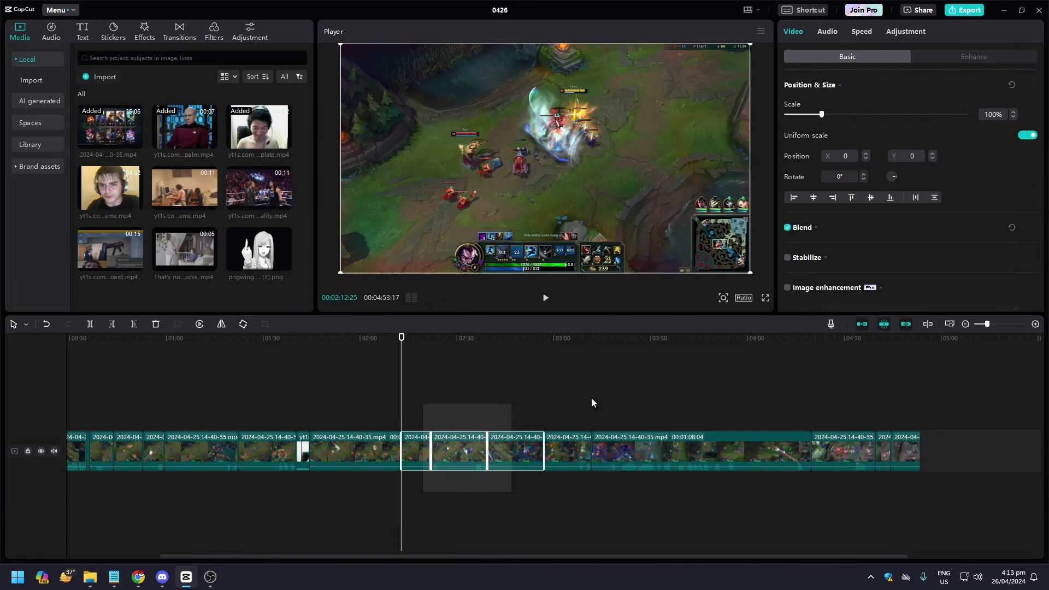
{"action": "left_click_drag", "start_coordinate": [427, 492], "coordinate": [878, 398]}
{"action": "left_click_drag", "start_coordinate": [646, 452], "coordinate": [668, 414]}
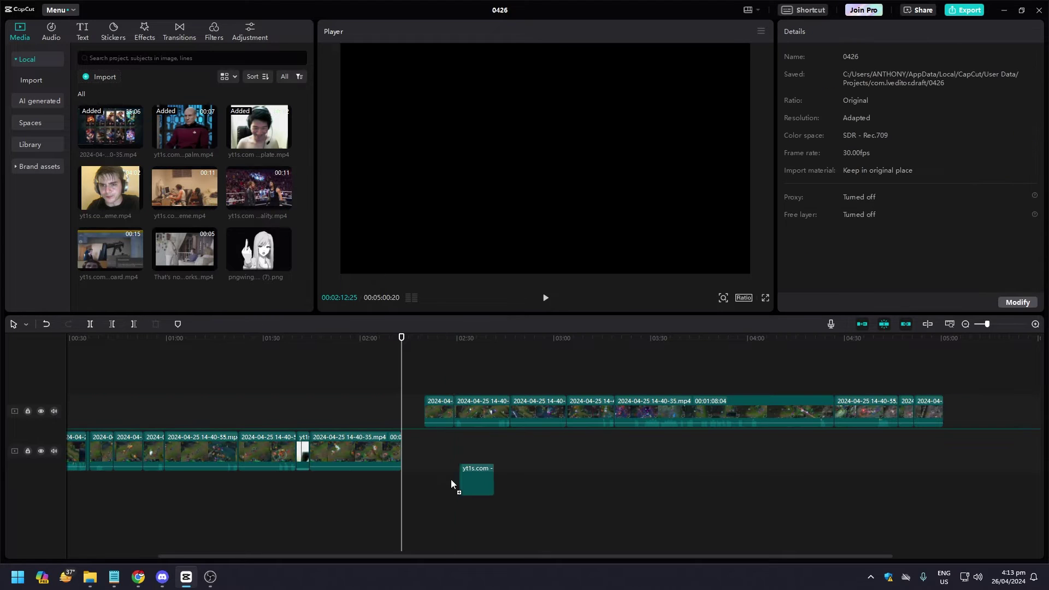
Insert the bedroom rage meme into the gap, split it, and delete its tail
{"action": "left_click_drag", "start_coordinate": [185, 197], "coordinate": [406, 454]}
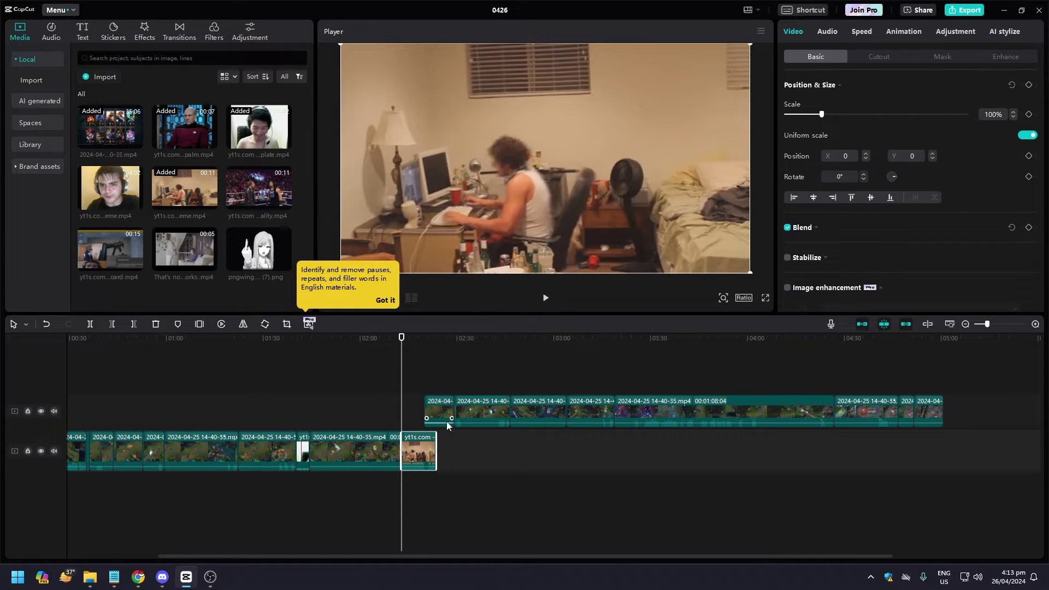
{"action": "mouse_move", "coordinate": [402, 342]}
{"action": "left_mouse_down"}
{"action": "mouse_move", "coordinate": [416, 339]}
{"action": "mouse_move", "coordinate": [410, 343]}
{"action": "left_mouse_up"}
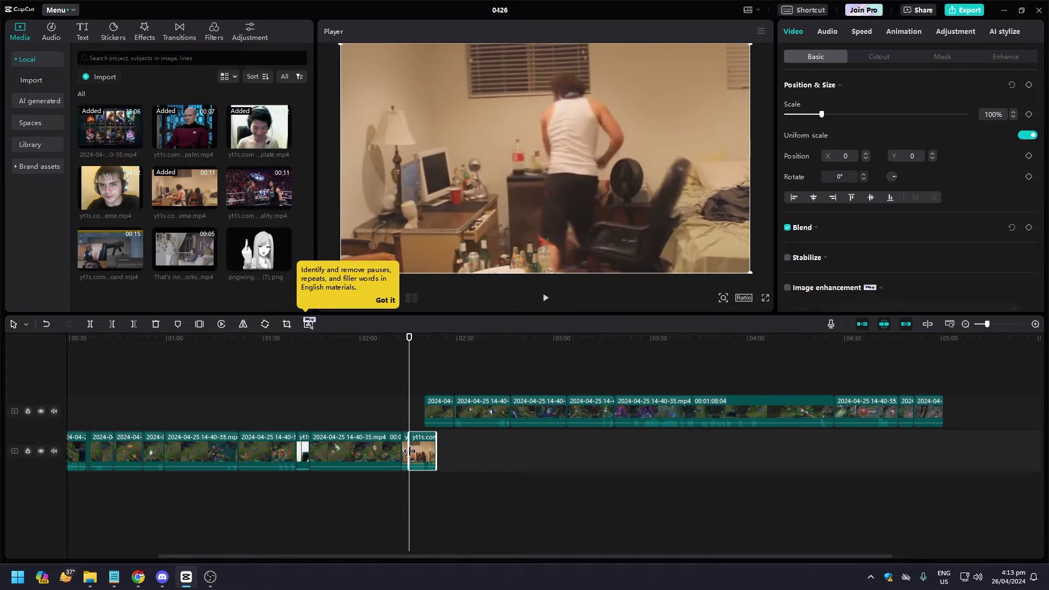
{"action": "key", "text": "Delete"}
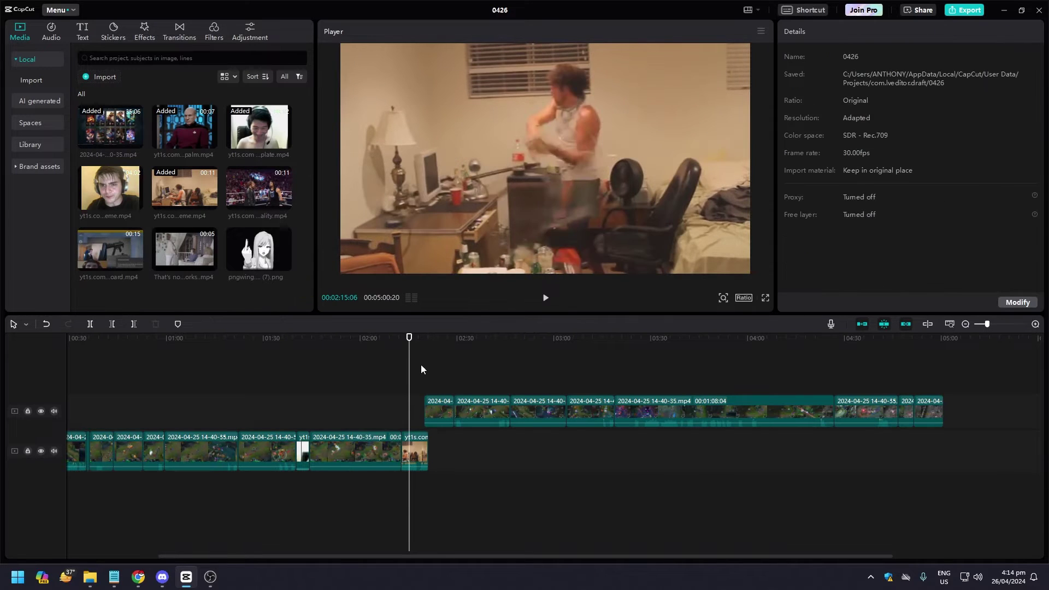
{"action": "left_click_drag", "start_coordinate": [409, 339], "coordinate": [418, 341]}
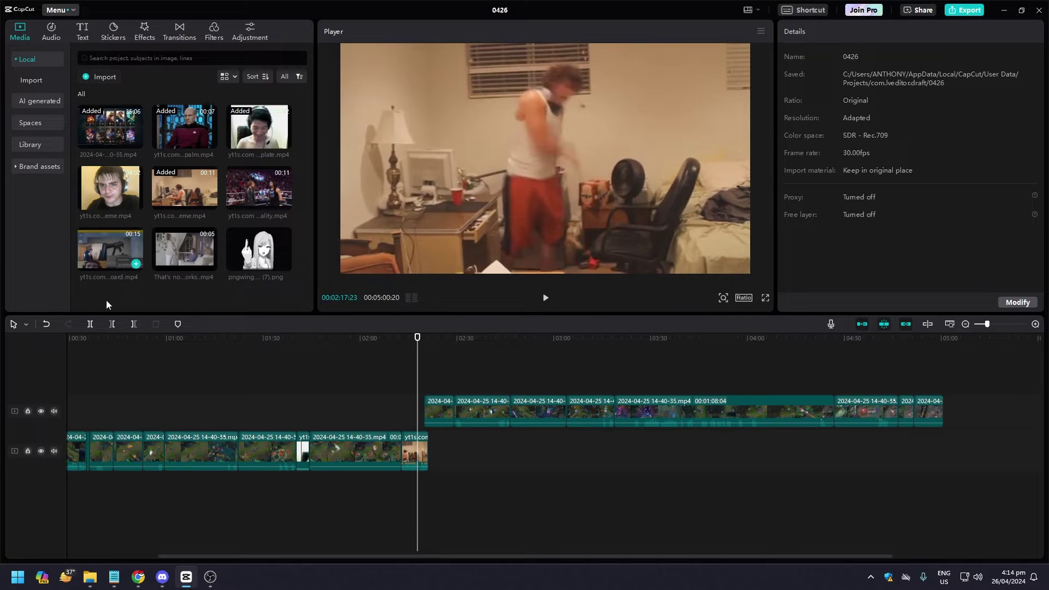
{"action": "left_click", "coordinate": [93, 323]}
{"action": "left_click", "coordinate": [422, 451]}
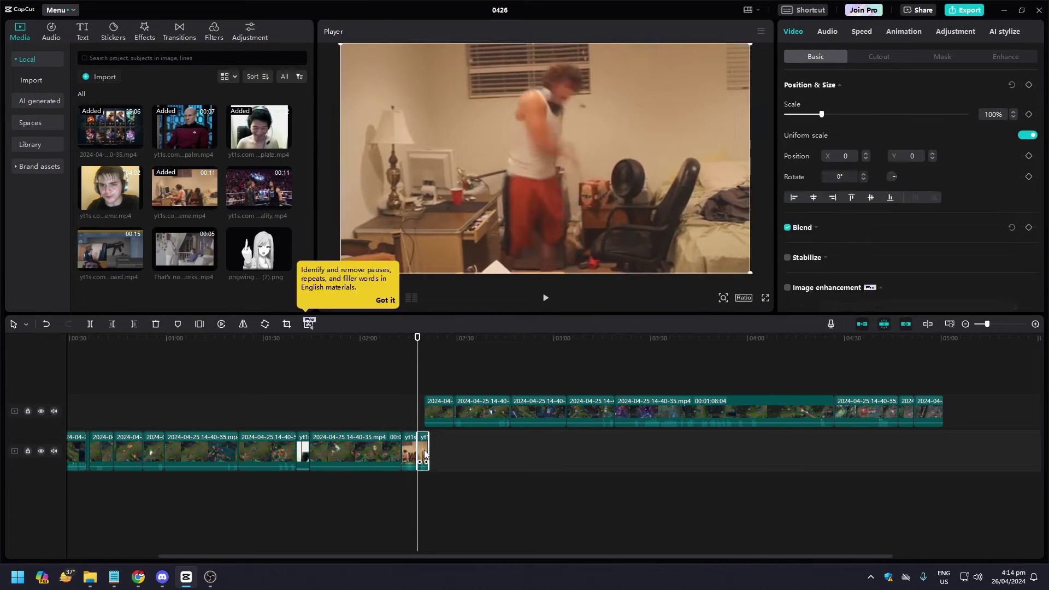
{"action": "key", "text": "Delete"}
Move the gameplay clips back down after the meme and play back the result
{"action": "left_click_drag", "start_coordinate": [465, 378], "coordinate": [926, 431]}
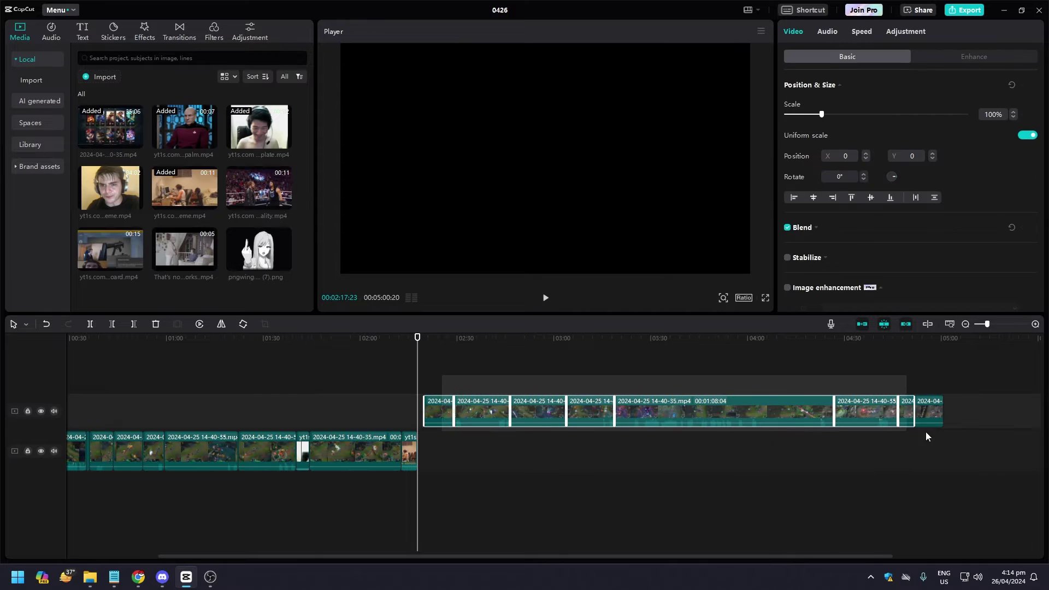
{"action": "left_click_drag", "start_coordinate": [486, 407], "coordinate": [480, 452]}
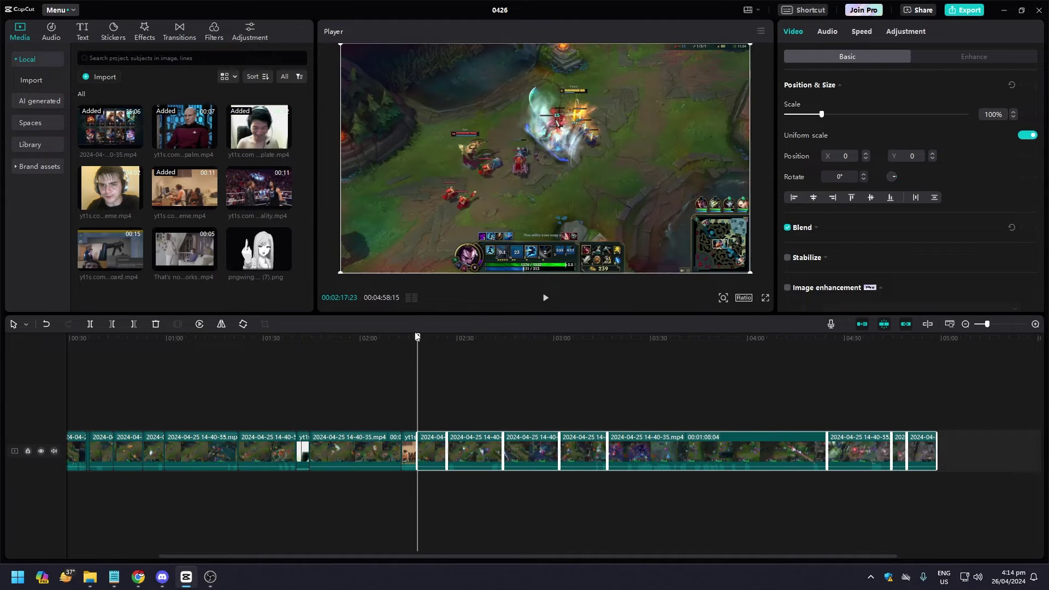
{"action": "left_click_drag", "start_coordinate": [417, 338], "coordinate": [390, 338]}
{"action": "key", "text": "space"}
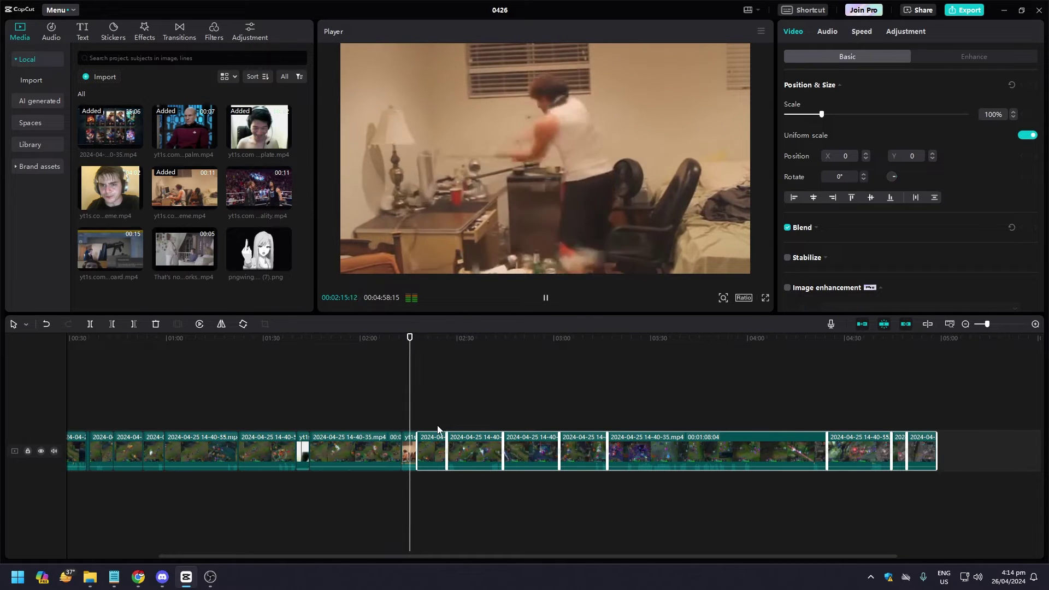
{"action": "key", "text": "space"}
Set the bedroom rage meme's volume to -18.3 dB and preview it from just before
{"action": "left_click", "coordinate": [413, 449]}
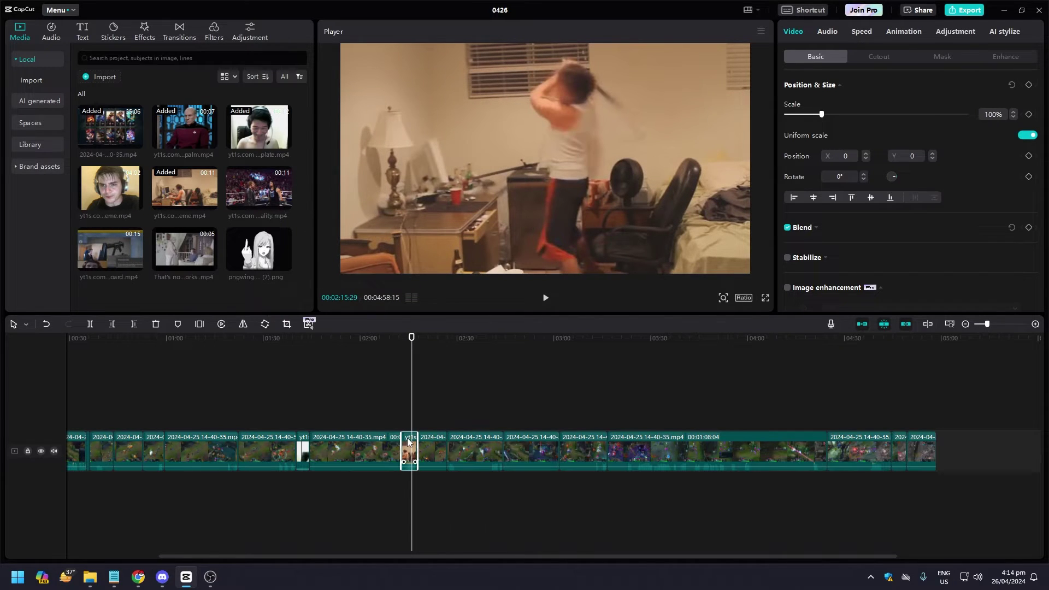
{"action": "left_click", "coordinate": [828, 31]}
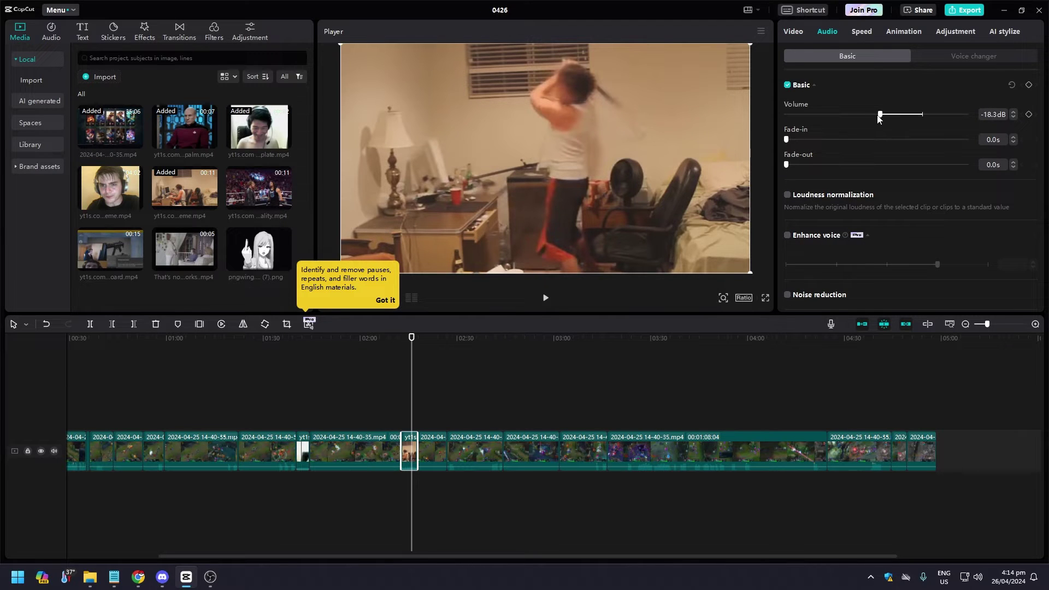
{"action": "left_click_drag", "start_coordinate": [406, 338], "coordinate": [404, 339]}
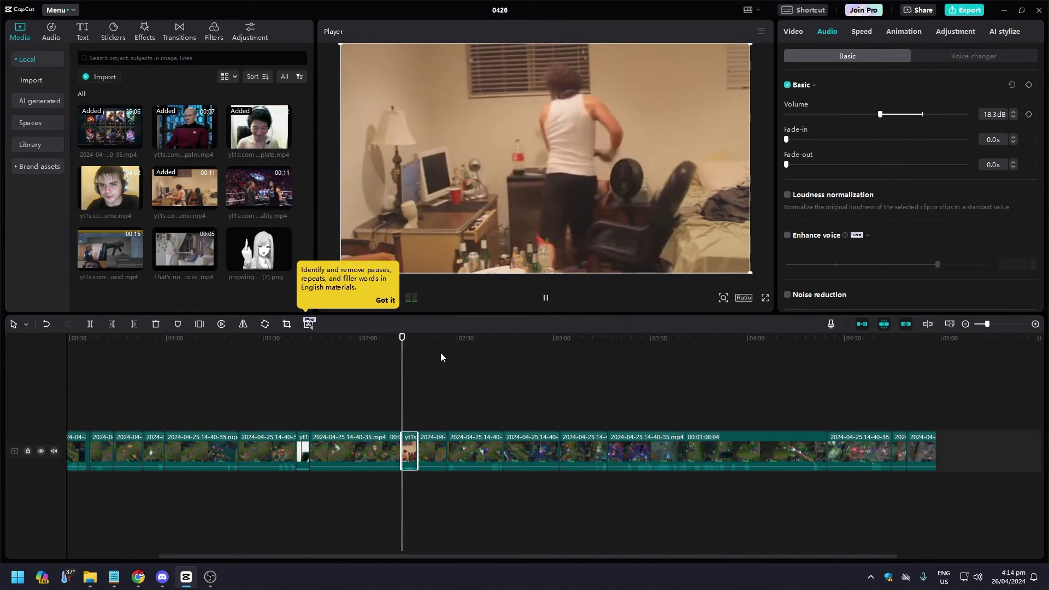
{"action": "key", "text": "space"}
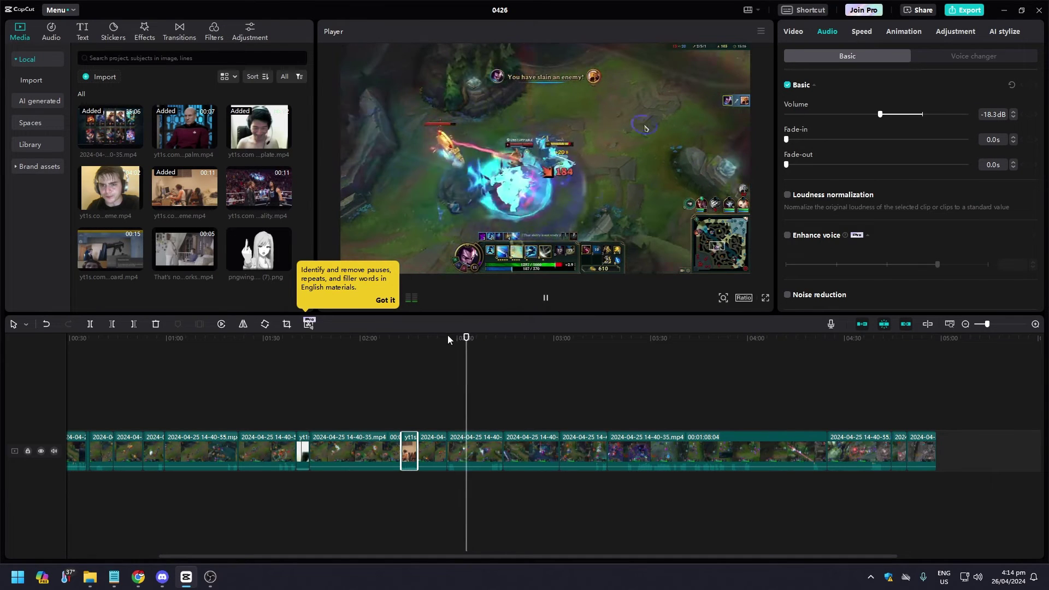
{"action": "left_click_drag", "start_coordinate": [465, 339], "coordinate": [446, 347]}
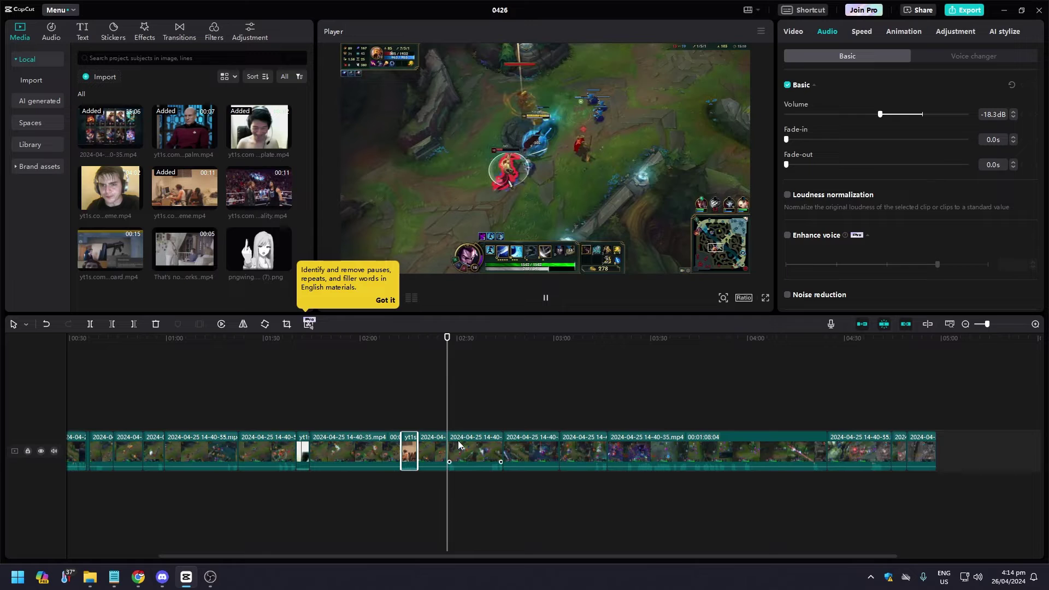
Drop 'keyboard speedrun guy meme.mp4' onto a track above the gameplay at about 2:26
{"action": "left_click", "coordinate": [476, 449]}
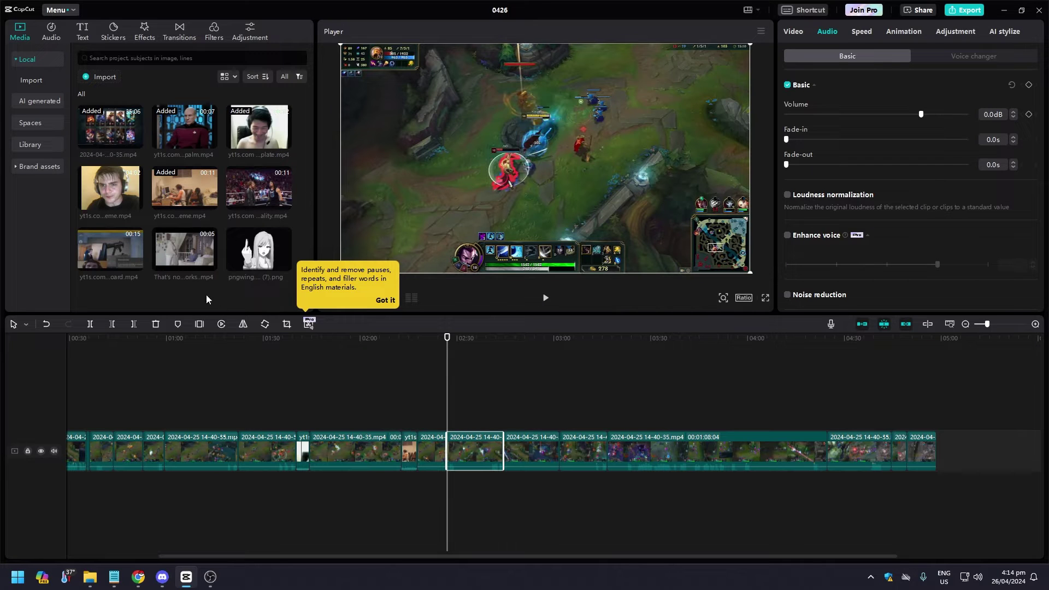
{"action": "left_click_drag", "start_coordinate": [125, 197], "coordinate": [449, 423]}
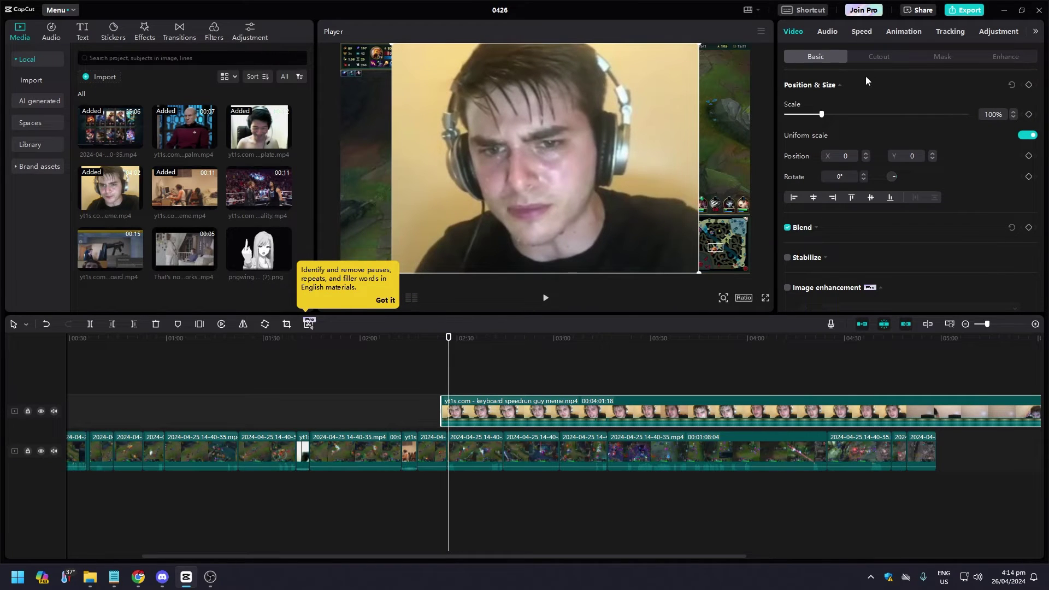
Lower the keyboard speedrun meme's volume to -37.5 dB and preview it
{"action": "left_click", "coordinate": [829, 32]}
{"action": "left_click_drag", "start_coordinate": [922, 114], "coordinate": [837, 115]}
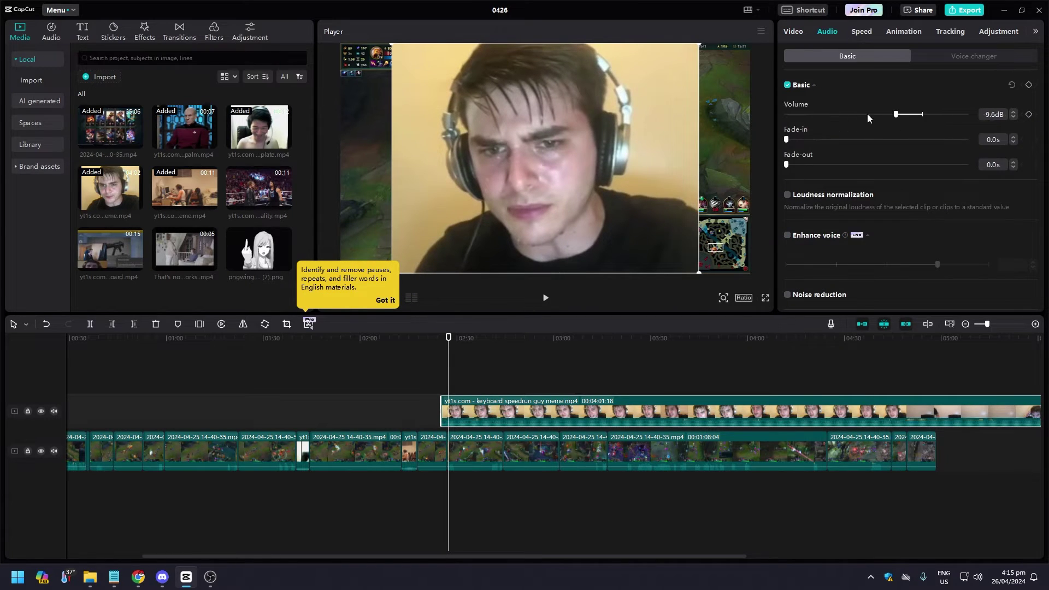
{"action": "key", "text": "space"}
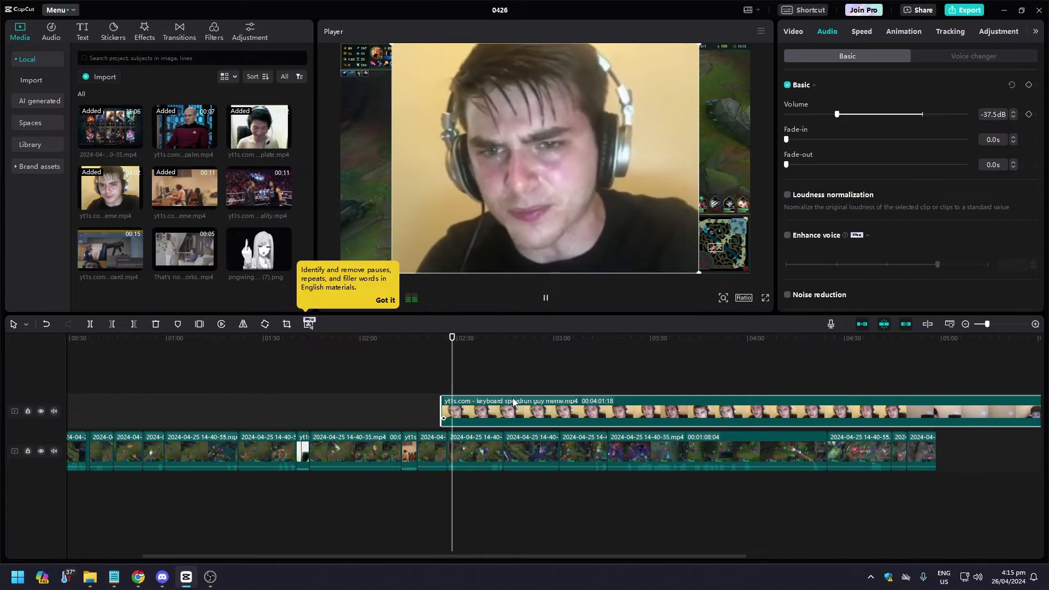
{"action": "key", "text": "space"}
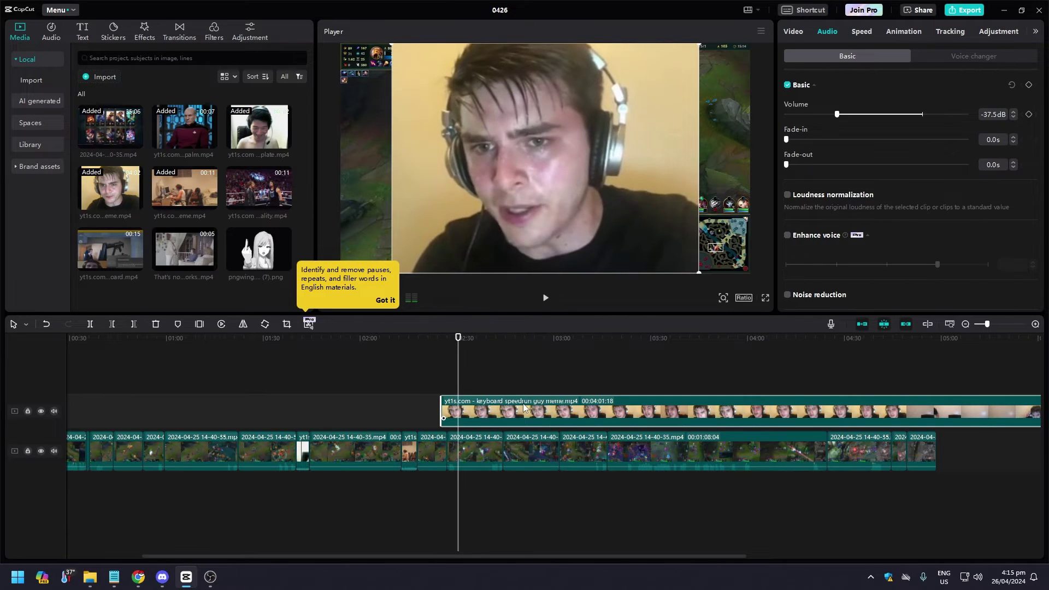
Enlarge the keyboard speedrun meme to 165%, reposition it to X 64, Y -28, and nudge it later
{"action": "left_click", "coordinate": [793, 31]}
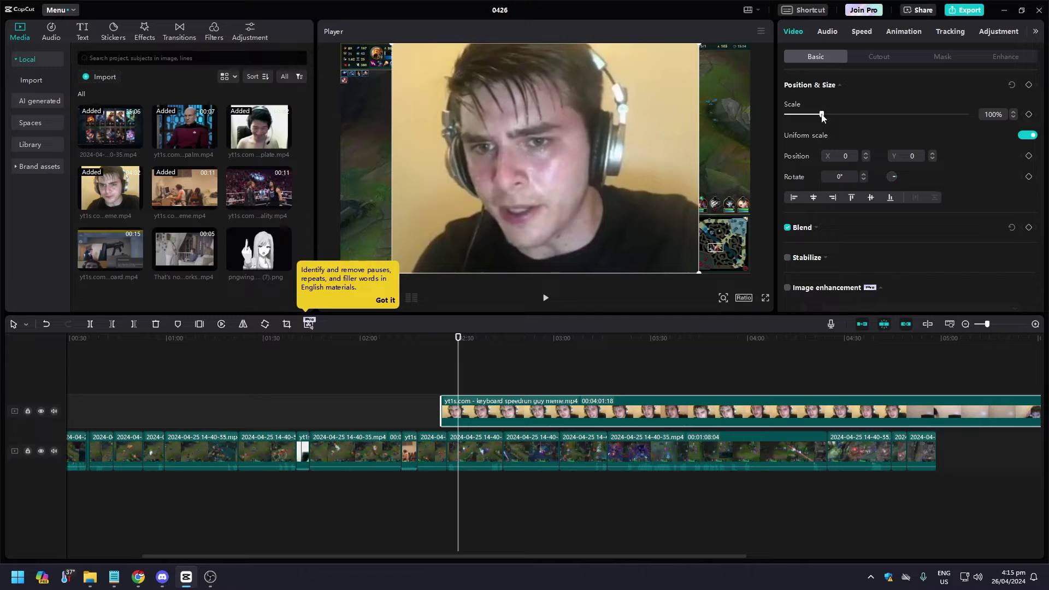
{"action": "left_click_drag", "start_coordinate": [823, 114], "coordinate": [846, 114]}
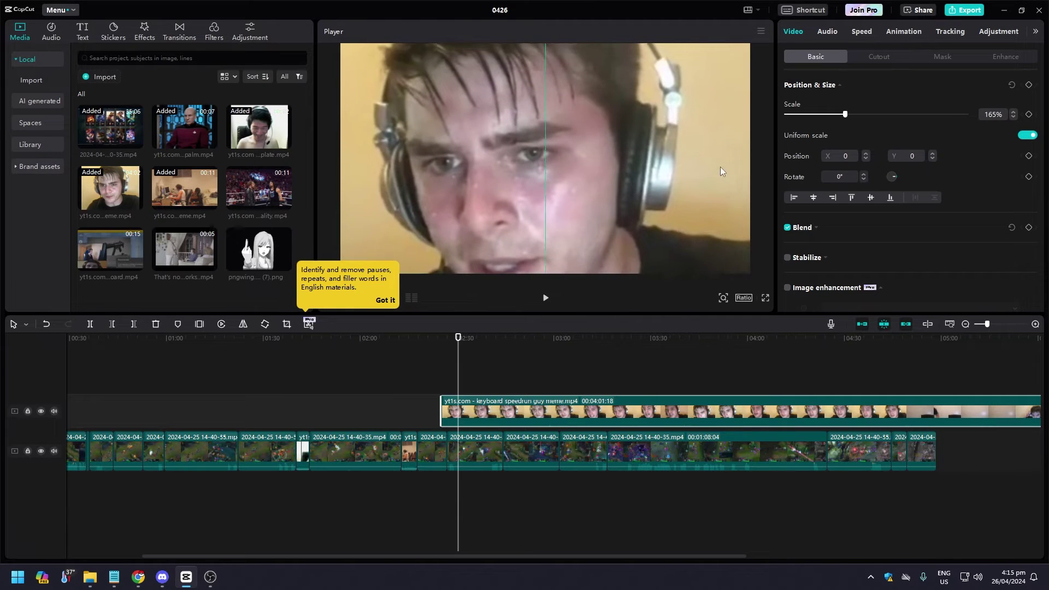
{"action": "left_click_drag", "start_coordinate": [721, 167], "coordinate": [726, 147]}
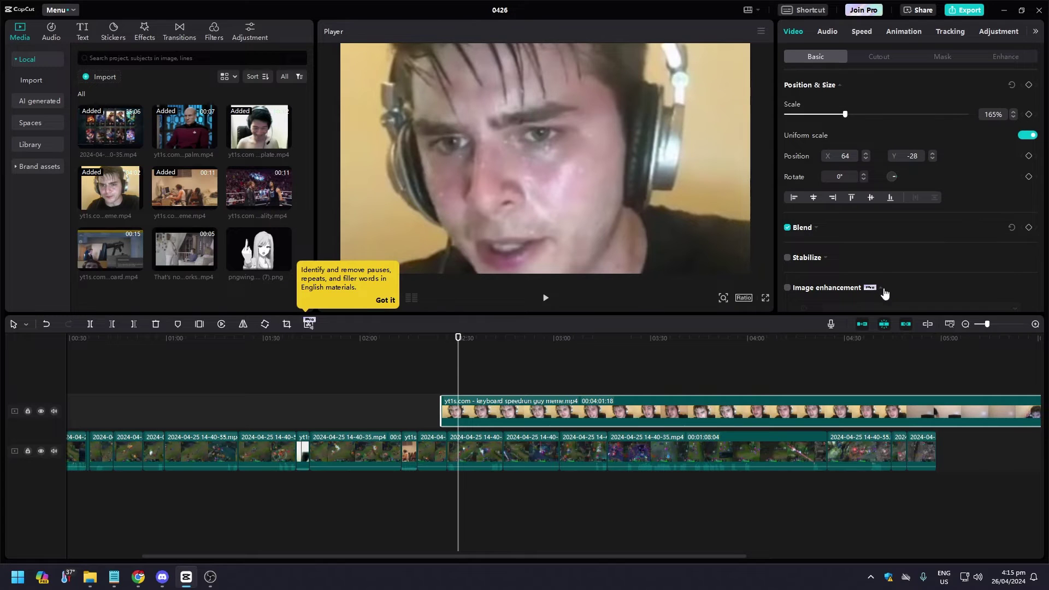
{"action": "left_click_drag", "start_coordinate": [497, 412], "coordinate": [492, 408]}
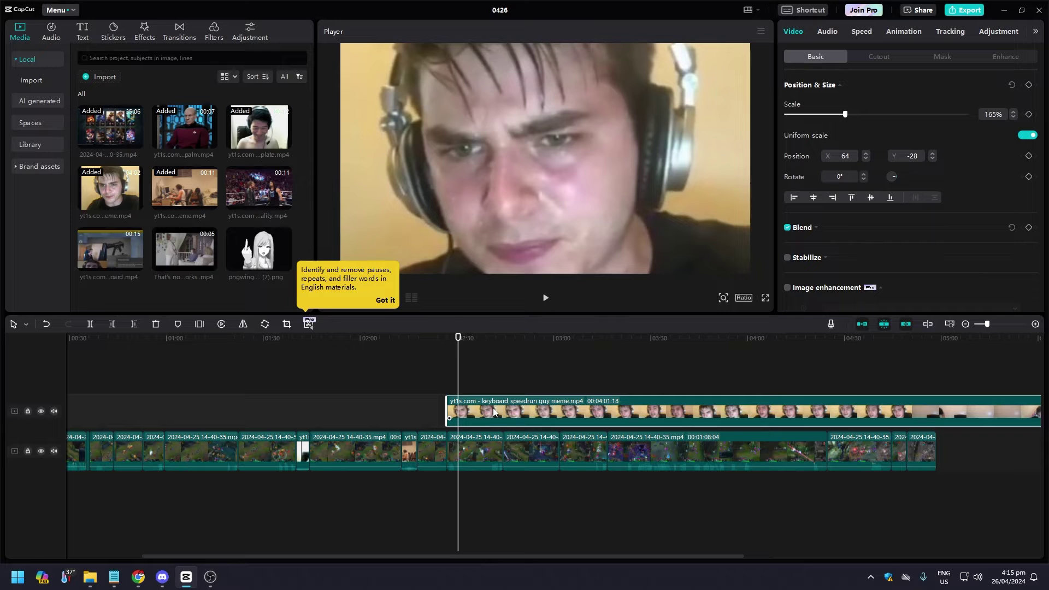
Split the keyboard speedrun meme, delete its small left piece, and move the rest back
{"action": "left_click", "coordinate": [496, 348]}
{"action": "mouse_move", "coordinate": [499, 348]}
{"action": "left_mouse_down"}
{"action": "mouse_move", "coordinate": [525, 351]}
{"action": "mouse_move", "coordinate": [482, 354]}
{"action": "left_mouse_up"}
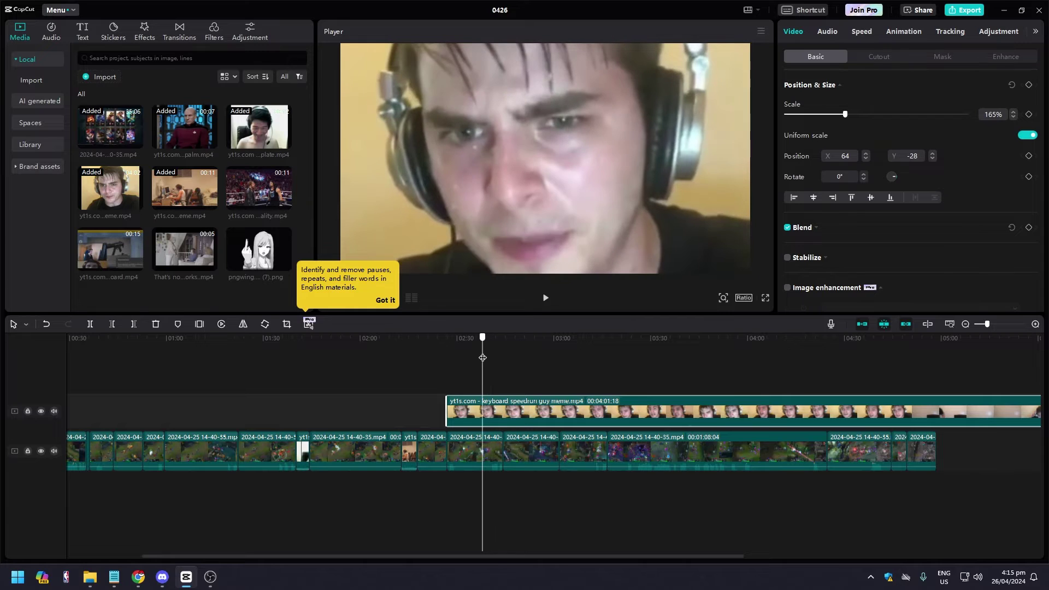
{"action": "left_click", "coordinate": [91, 325]}
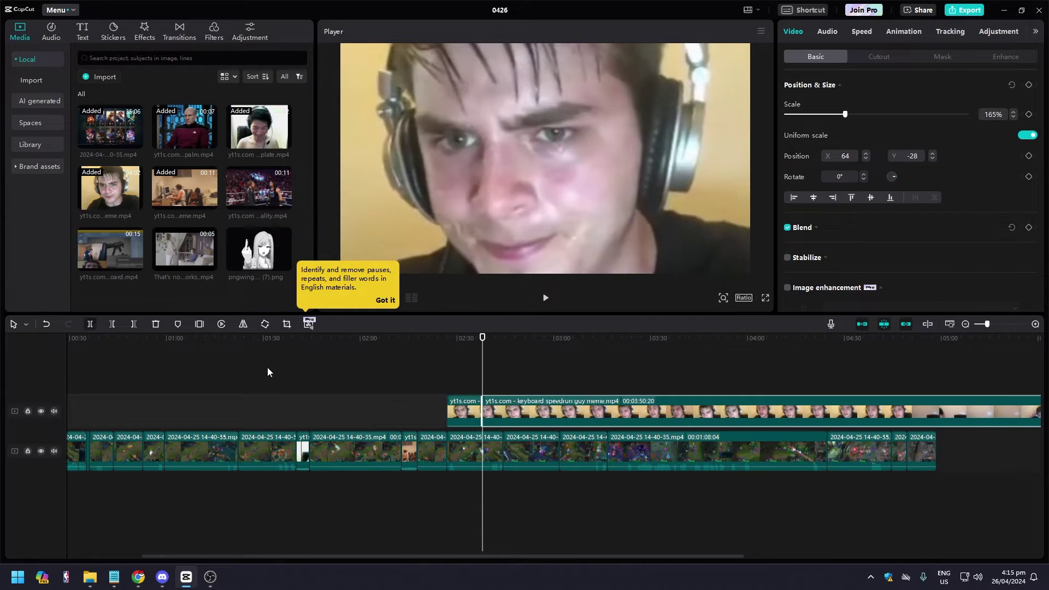
{"action": "left_click", "coordinate": [471, 413]}
{"action": "key", "text": "Delete"}
{"action": "left_click_drag", "start_coordinate": [533, 408], "coordinate": [497, 413]}
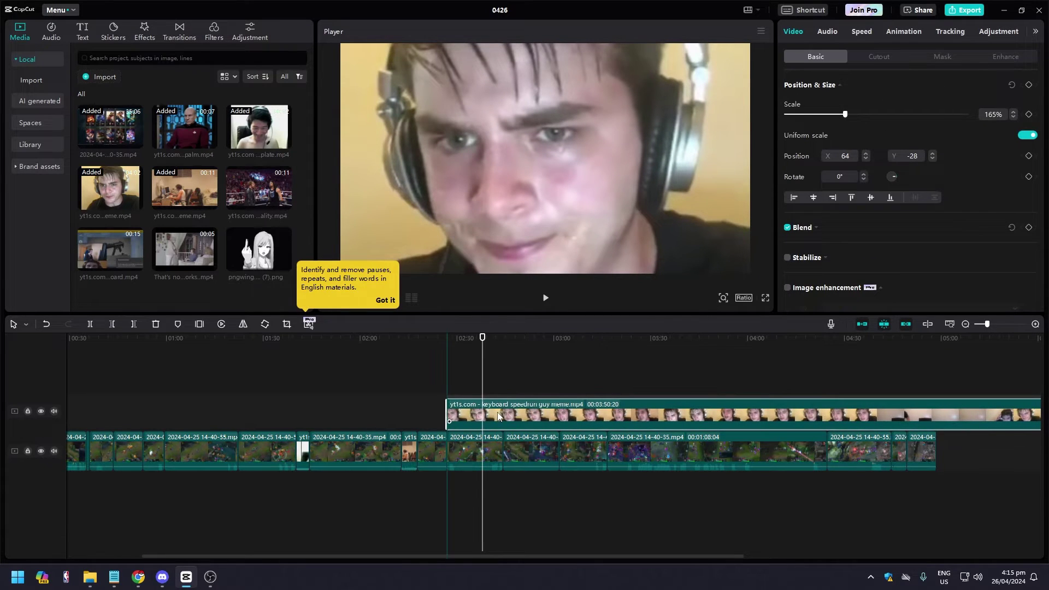
Split the meme again at 02:44 and delete the right-hand remainder
{"action": "left_click", "coordinate": [450, 338]}
{"action": "left_click_drag", "start_coordinate": [450, 344], "coordinate": [489, 348]}
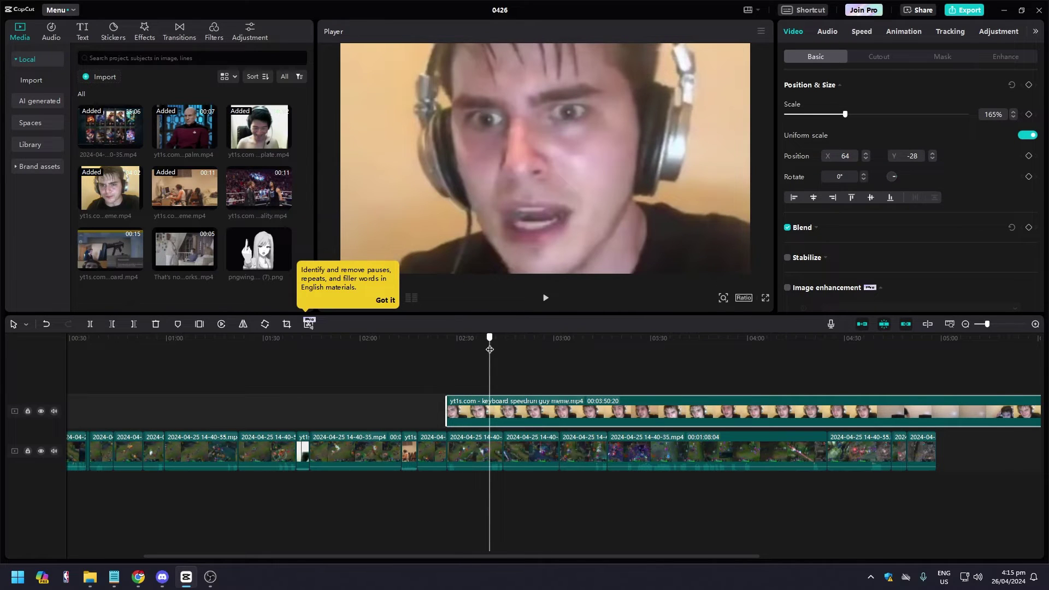
{"action": "left_click", "coordinate": [92, 324]}
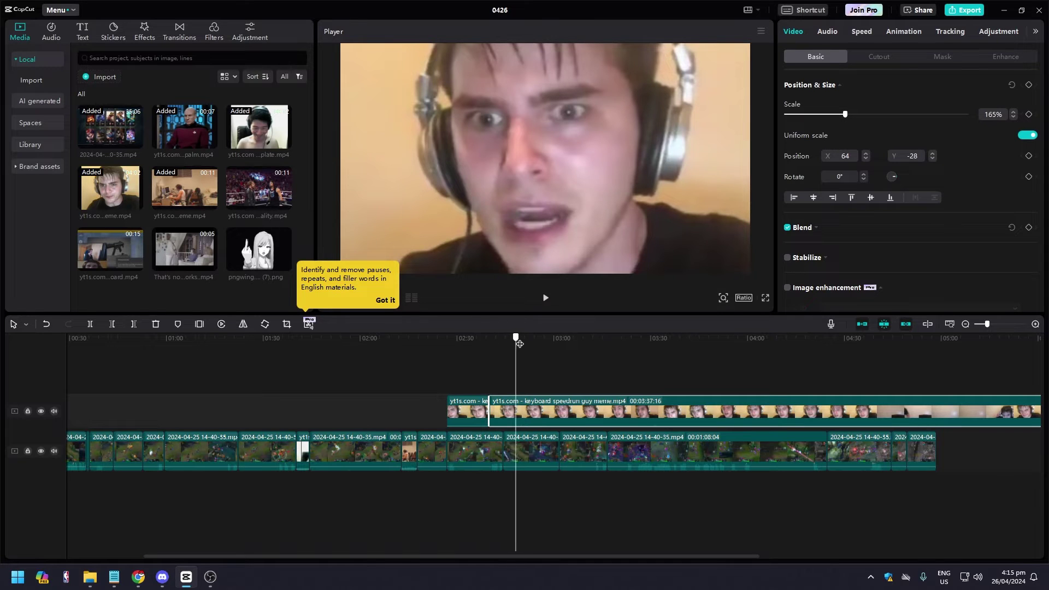
{"action": "left_click_drag", "start_coordinate": [519, 343], "coordinate": [506, 356]}
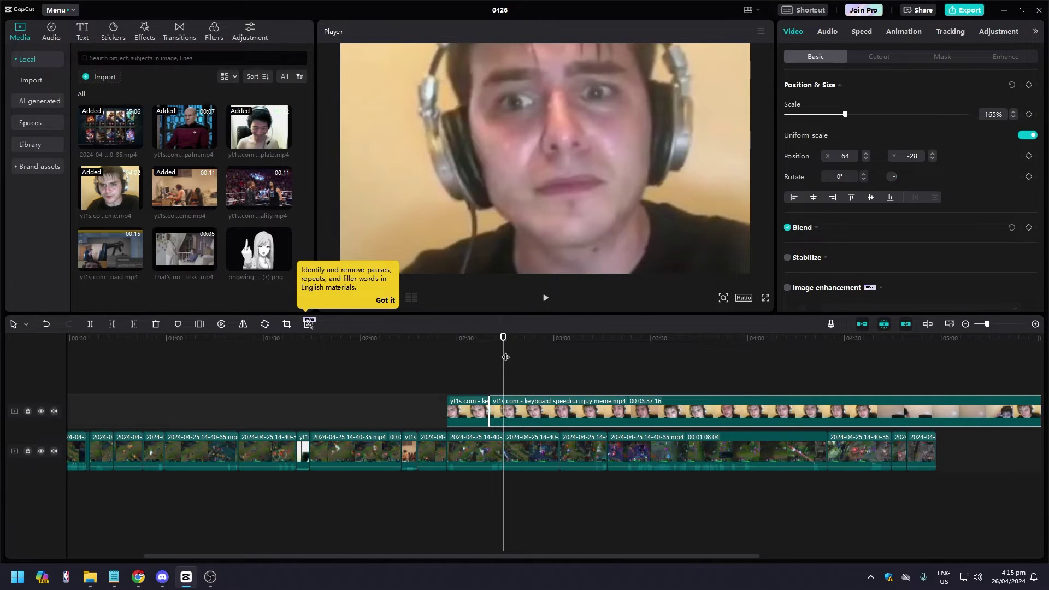
{"action": "key", "text": "ctrl+z"}
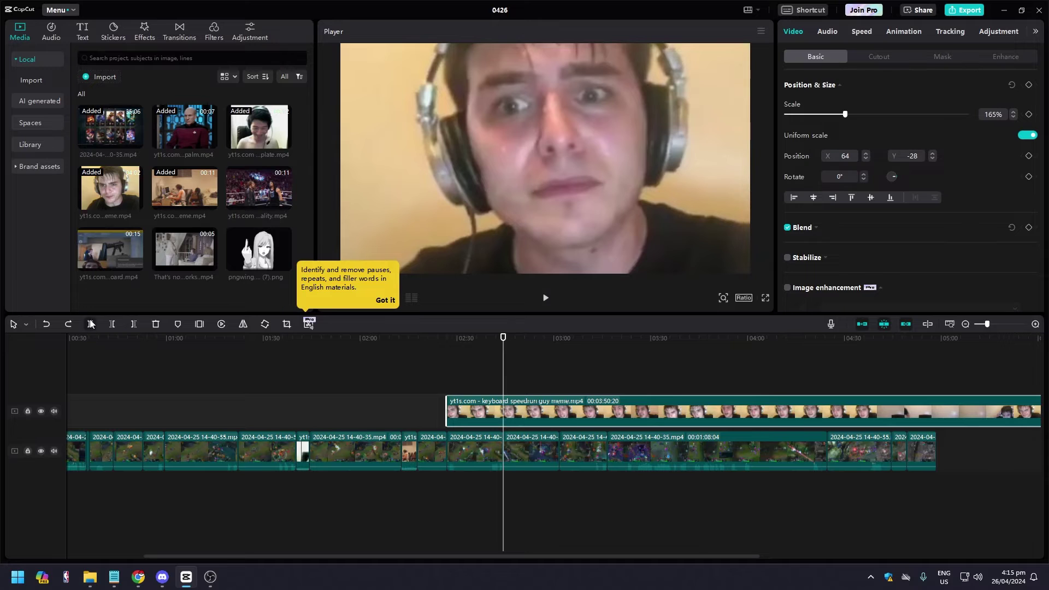
{"action": "left_click", "coordinate": [90, 323]}
{"action": "key", "text": "Delete"}
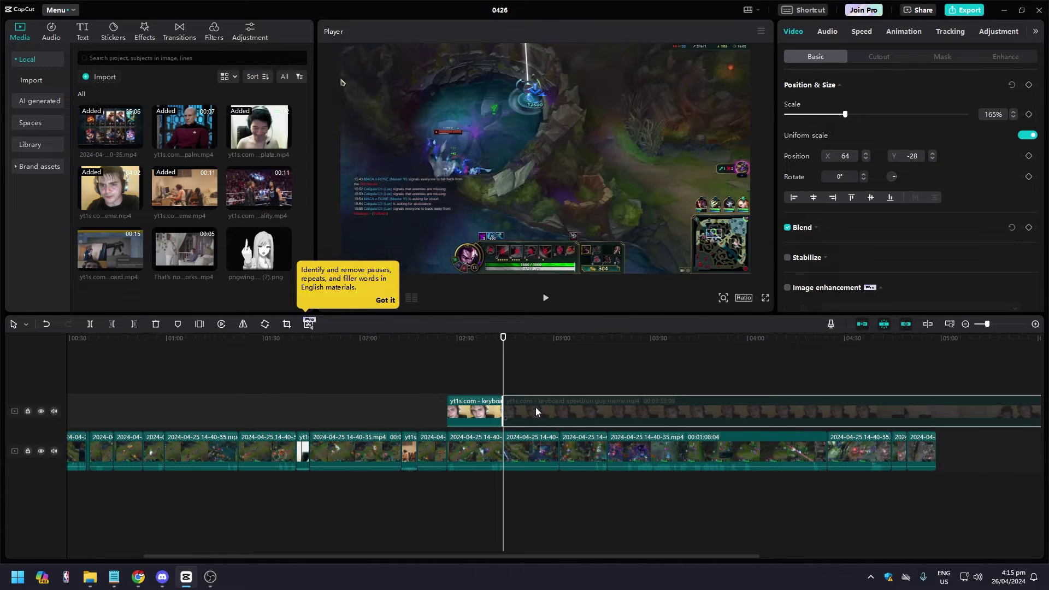
{"action": "key", "text": "ctrl+z"}
{"action": "key", "text": "Delete"}
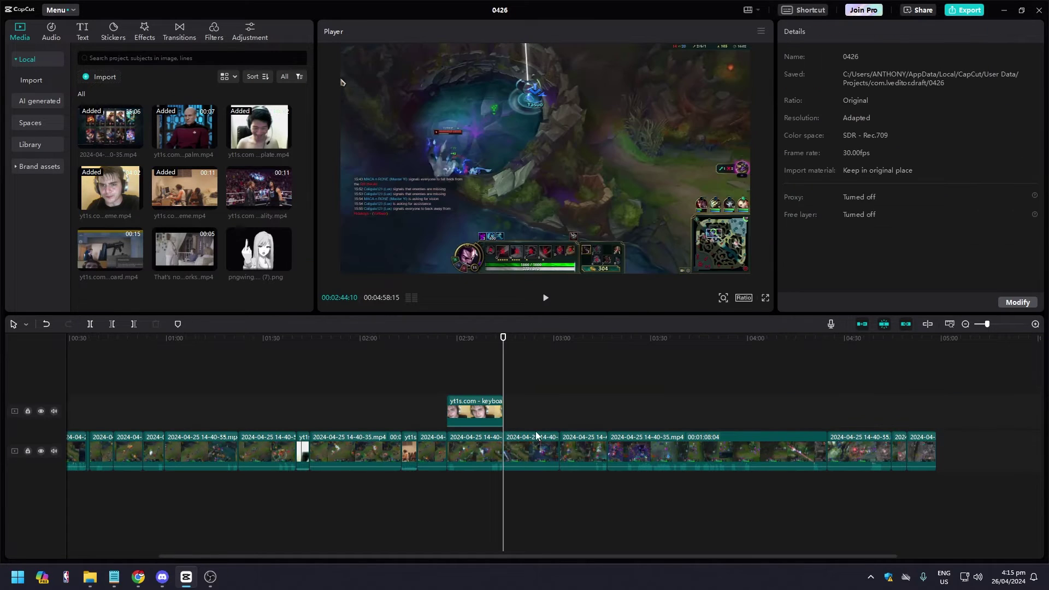
Select the trimmed meme overlay clip and browse its Mask, Enhance and Basic settings
{"action": "left_click", "coordinate": [470, 367]}
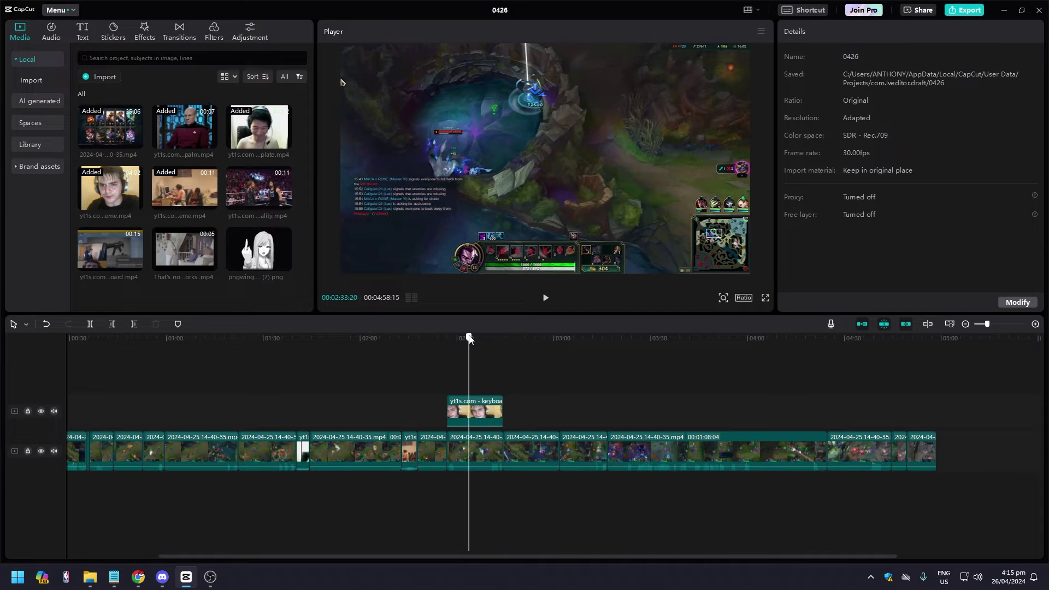
{"action": "left_click", "coordinate": [482, 417]}
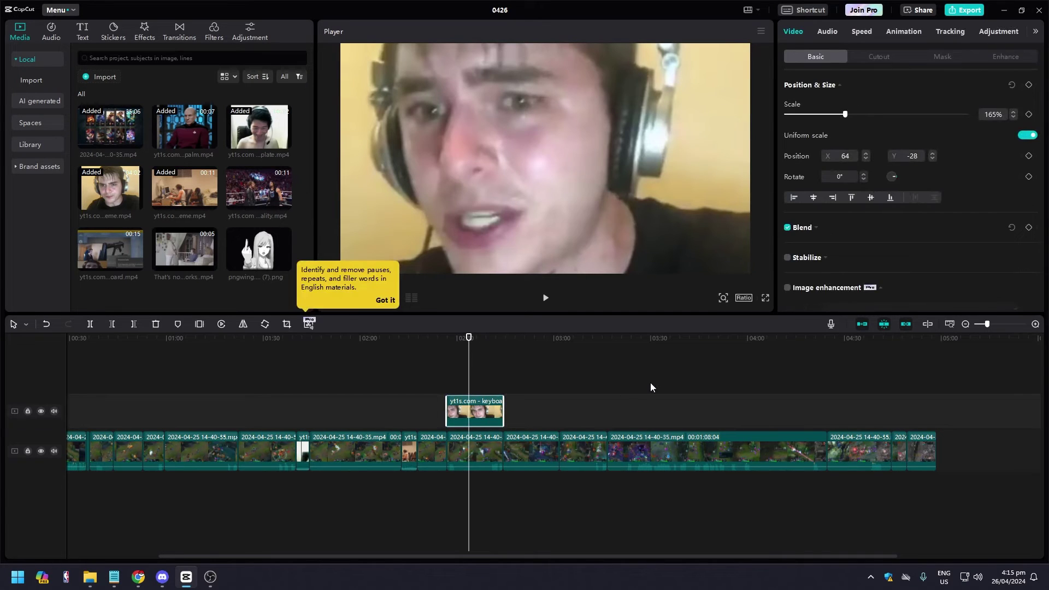
{"action": "left_click", "coordinate": [944, 59]}
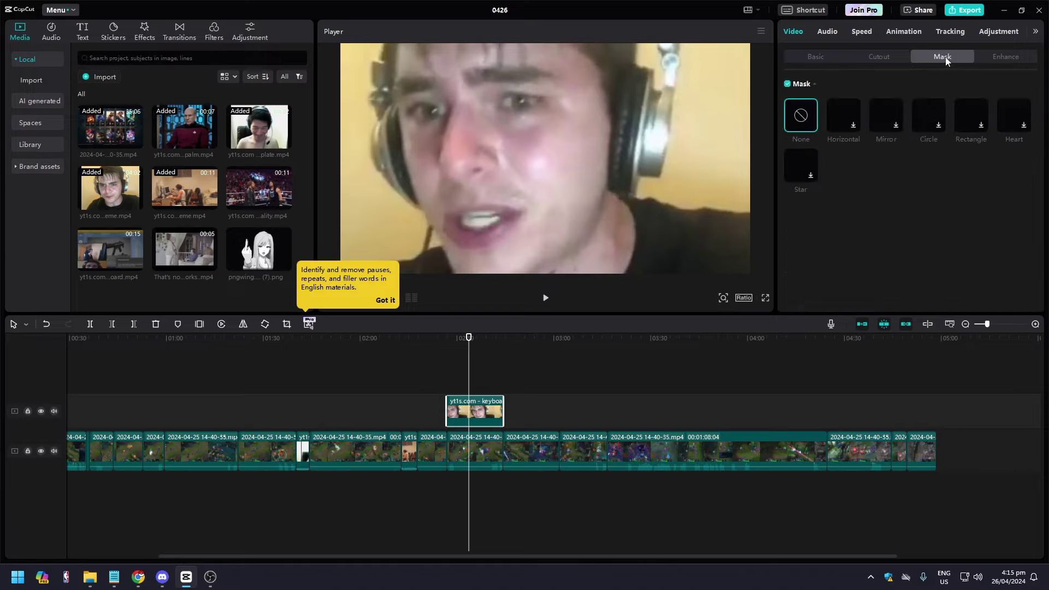
{"action": "left_click", "coordinate": [1006, 58]}
{"action": "left_click", "coordinate": [821, 58]}
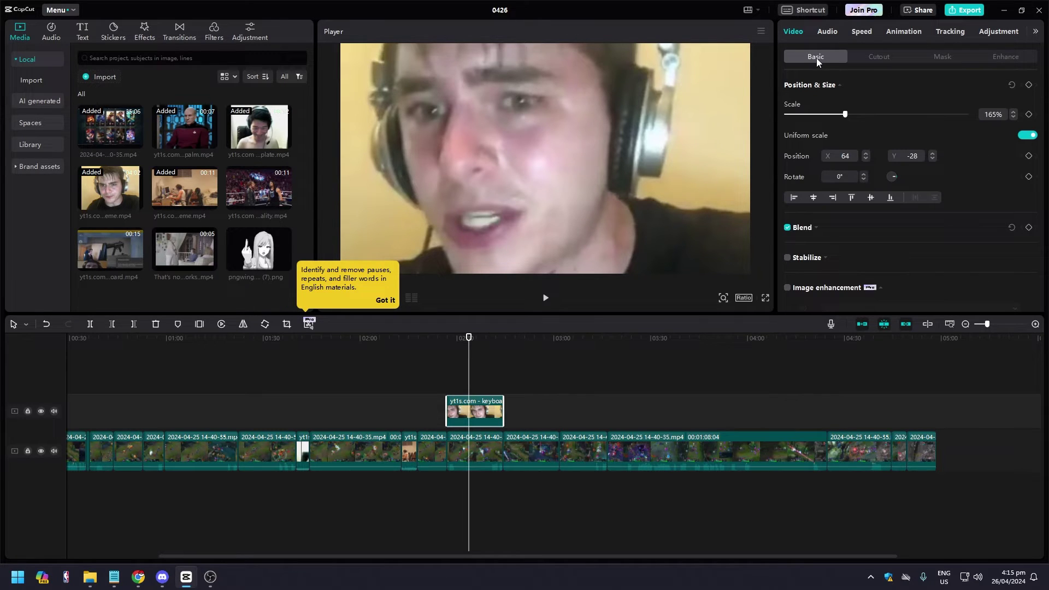
Check the Adjustment LUT choices, then return to Video settings and expand Blend
{"action": "left_click", "coordinate": [982, 33]}
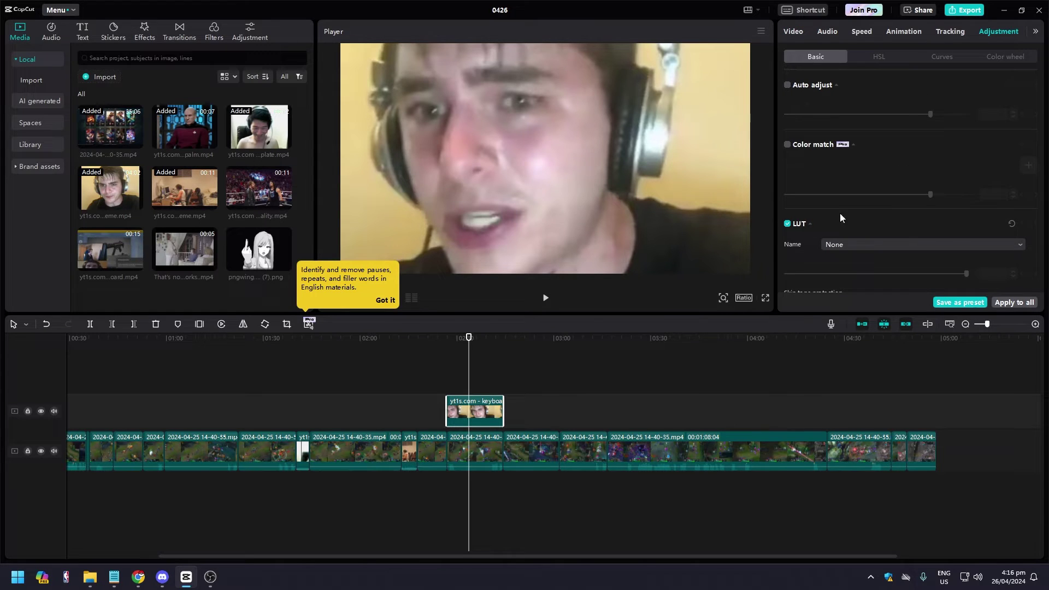
{"action": "scroll", "coordinate": [821, 252], "scroll_direction": "down", "scroll_amount": 2}
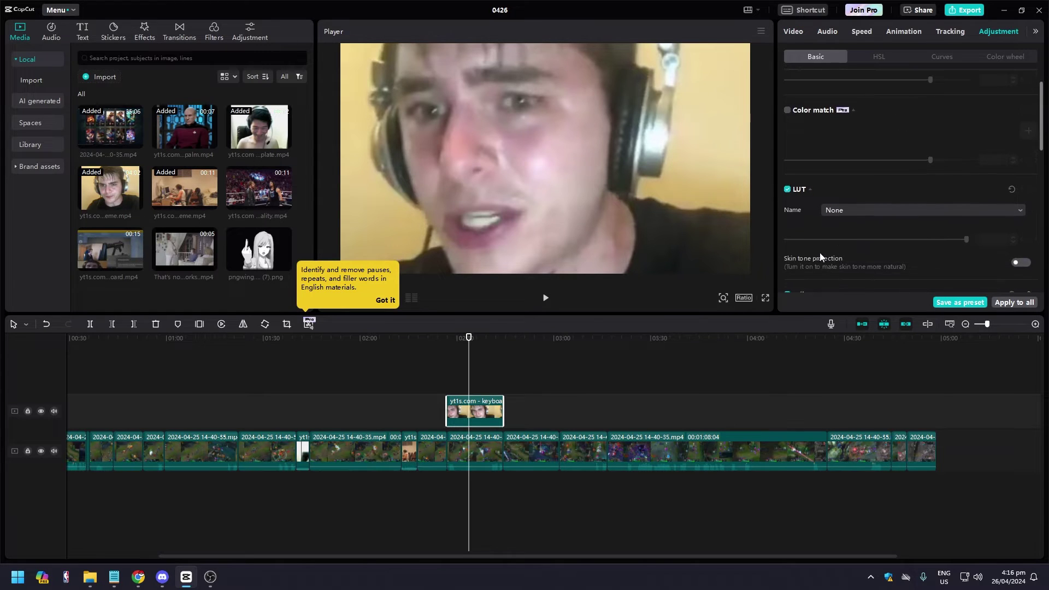
{"action": "left_click", "coordinate": [865, 205]}
{"action": "scroll", "coordinate": [806, 219], "scroll_direction": "down", "scroll_amount": 3}
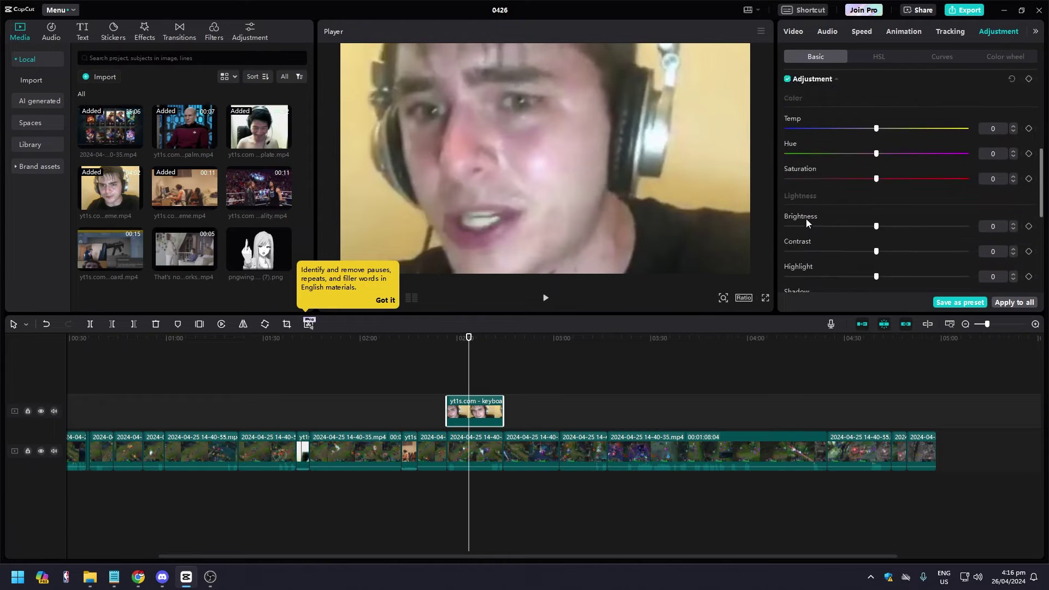
{"action": "scroll", "coordinate": [815, 219], "scroll_direction": "down", "scroll_amount": 3}
{"action": "scroll", "coordinate": [846, 220], "scroll_direction": "down", "scroll_amount": 3}
{"action": "scroll", "coordinate": [846, 220], "scroll_direction": "down", "scroll_amount": 3}
{"action": "scroll", "coordinate": [846, 220], "scroll_direction": "up", "scroll_amount": 4}
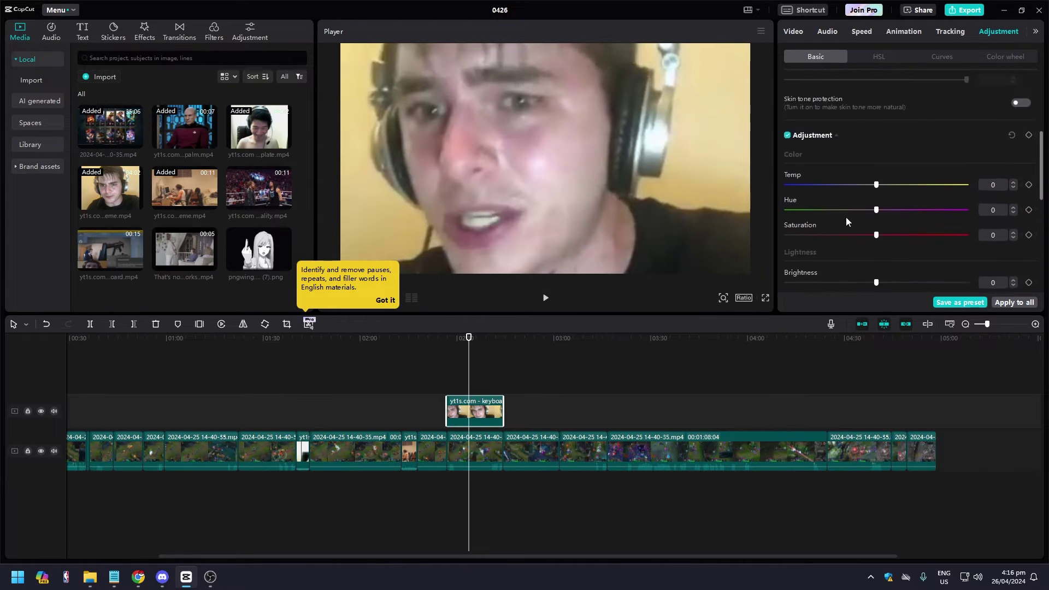
{"action": "left_click", "coordinate": [793, 32]}
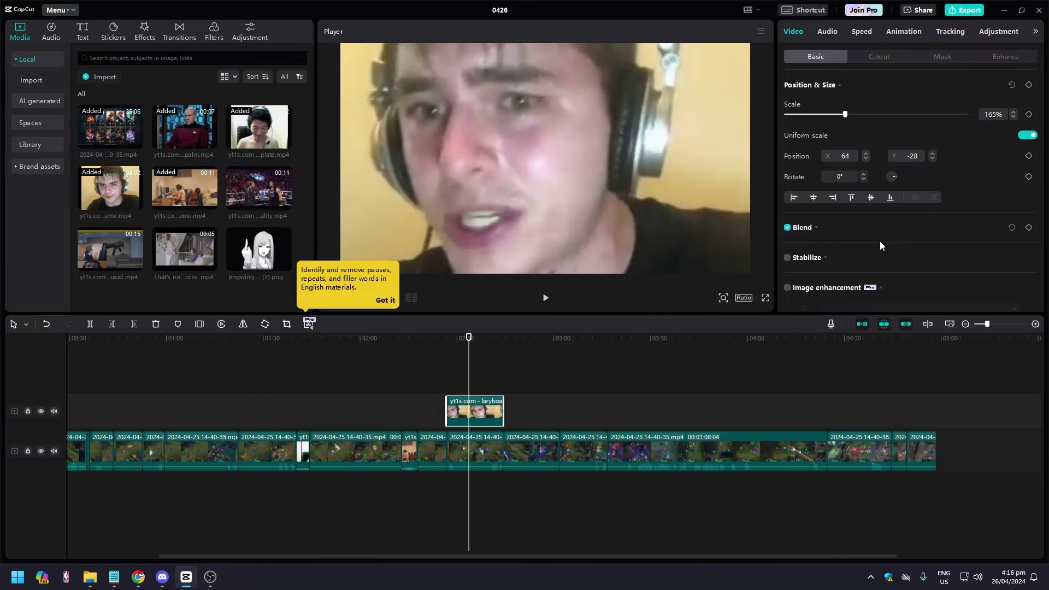
{"action": "scroll", "coordinate": [881, 242], "scroll_direction": "down", "scroll_amount": 4}
{"action": "scroll", "coordinate": [881, 242], "scroll_direction": "down", "scroll_amount": 3}
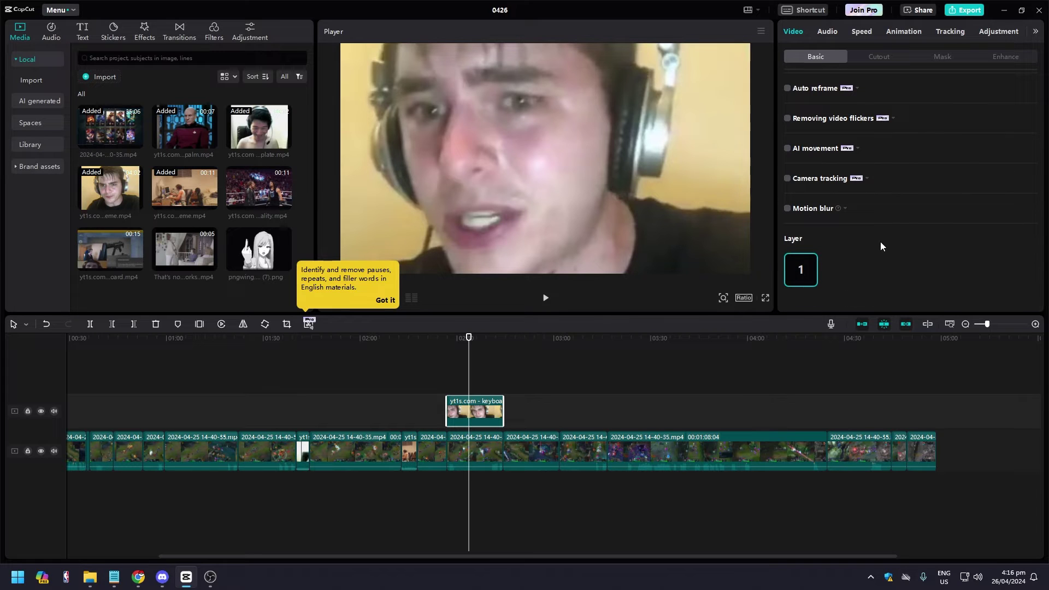
{"action": "scroll", "coordinate": [881, 242], "scroll_direction": "up", "scroll_amount": 5}
{"action": "scroll", "coordinate": [880, 242], "scroll_direction": "up", "scroll_amount": 3}
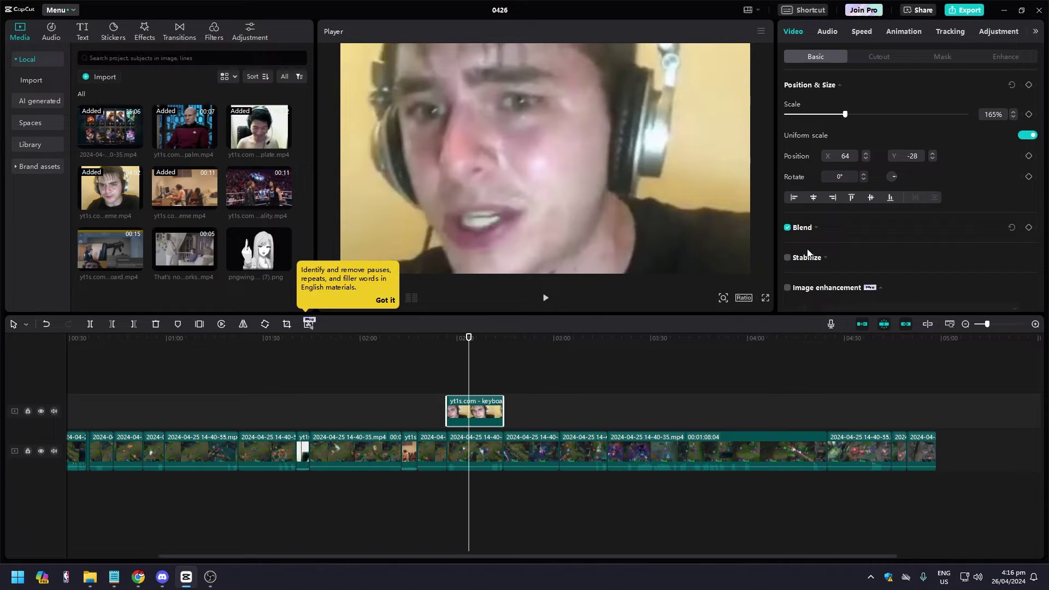
{"action": "left_click", "coordinate": [817, 230]}
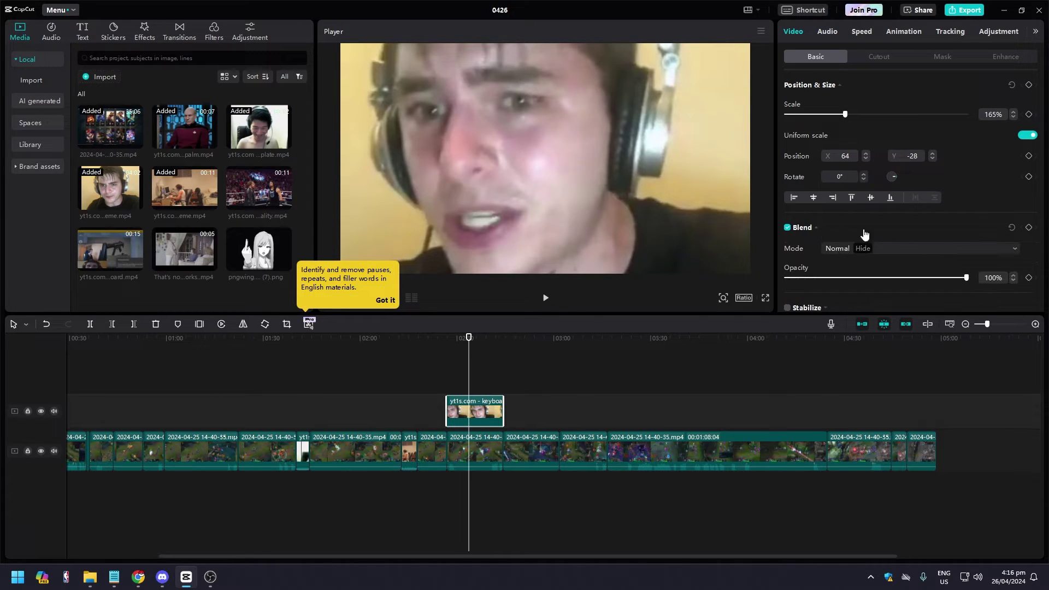
{"action": "scroll", "coordinate": [876, 220], "scroll_direction": "down", "scroll_amount": 2}
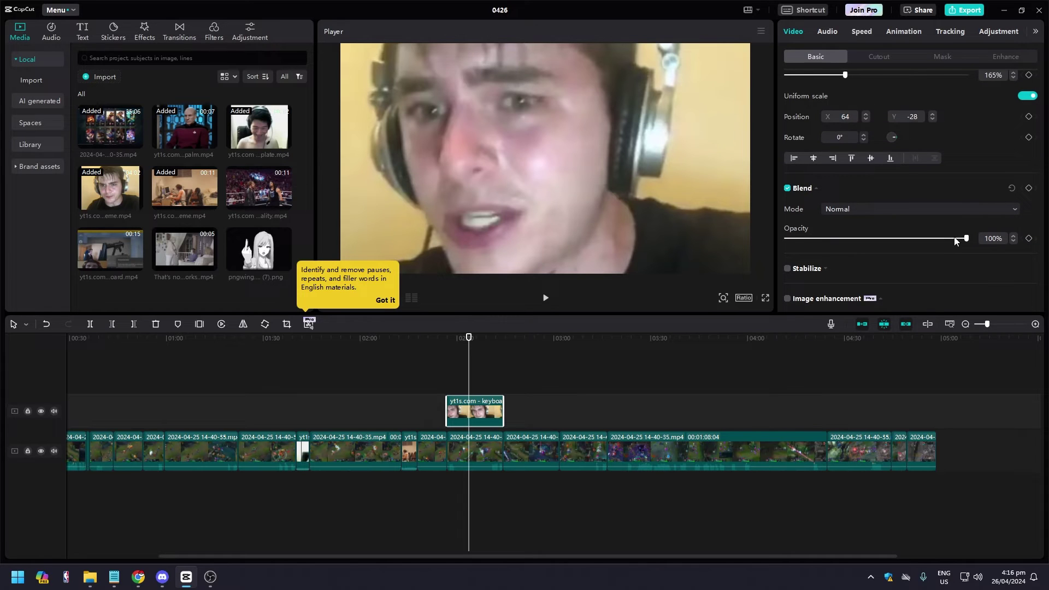
Preview the keyboard meme, then select it with the playhead at its start
{"action": "left_click_drag", "start_coordinate": [470, 340], "coordinate": [447, 340]}
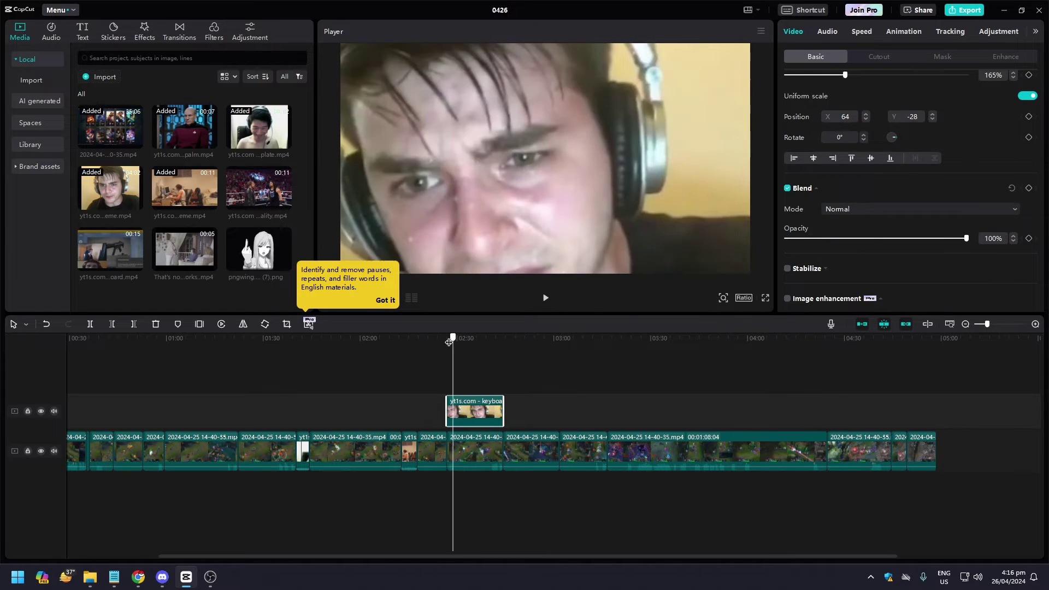
{"action": "key", "text": "space"}
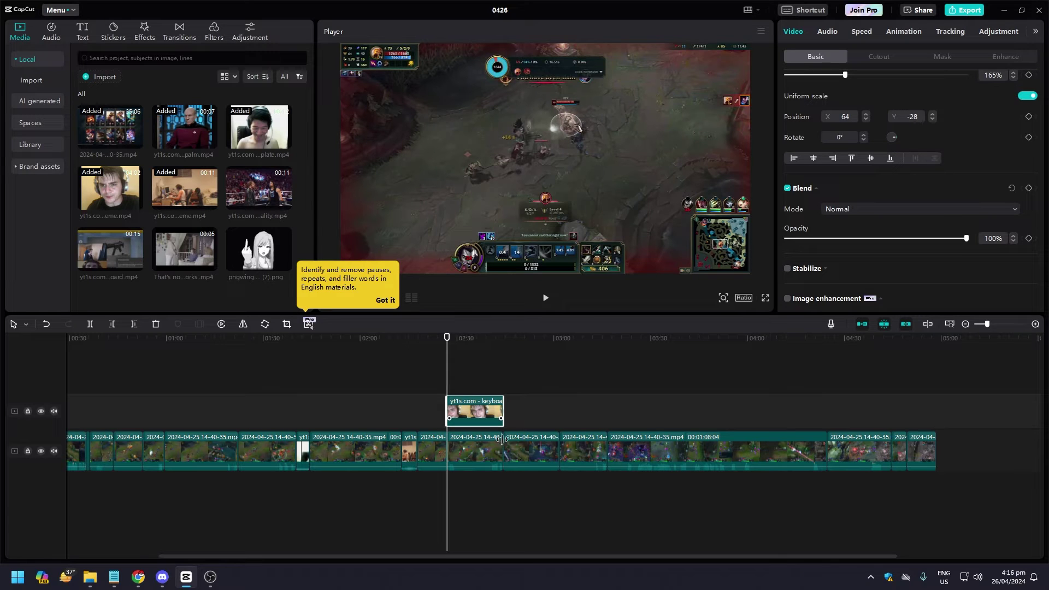
{"action": "left_click_drag", "start_coordinate": [988, 324], "coordinate": [998, 327]}
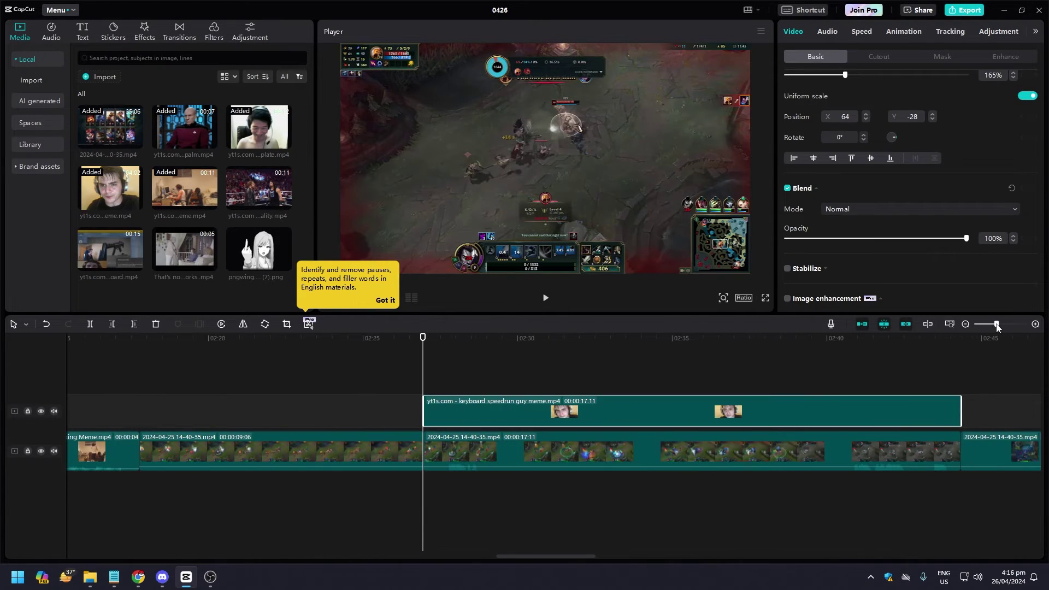
{"action": "left_click", "coordinate": [492, 382]}
{"action": "key", "text": "space"}
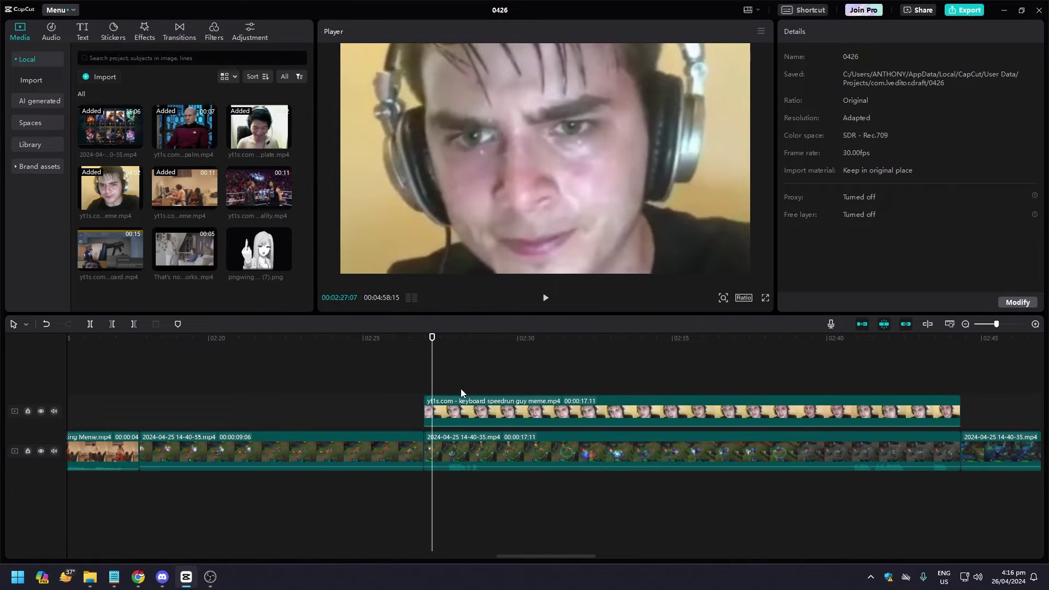
{"action": "left_click", "coordinate": [460, 396]}
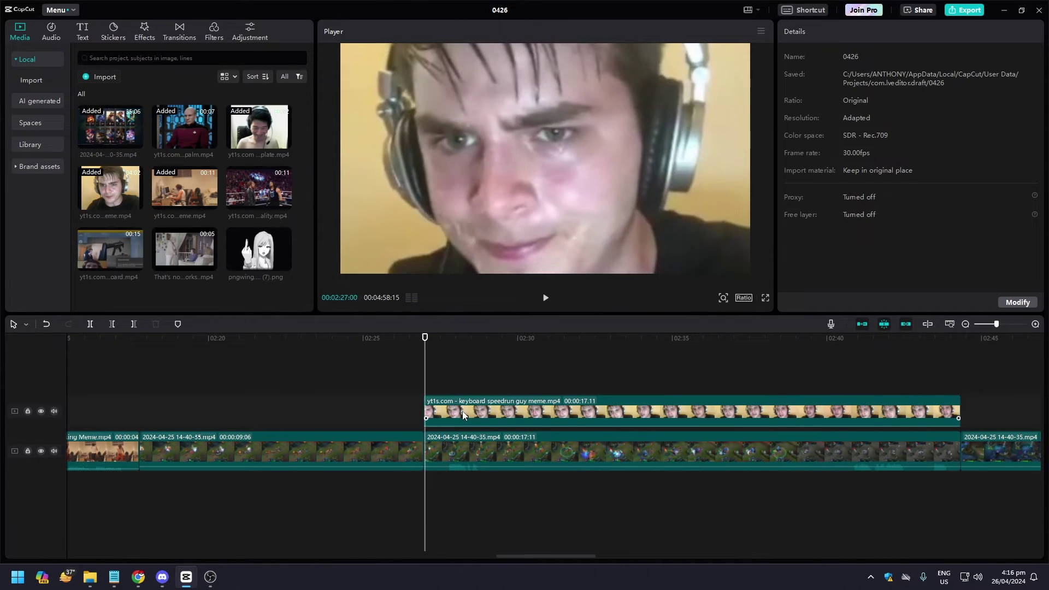
{"action": "key", "text": "Left"}
{"action": "left_click", "coordinate": [468, 416]}
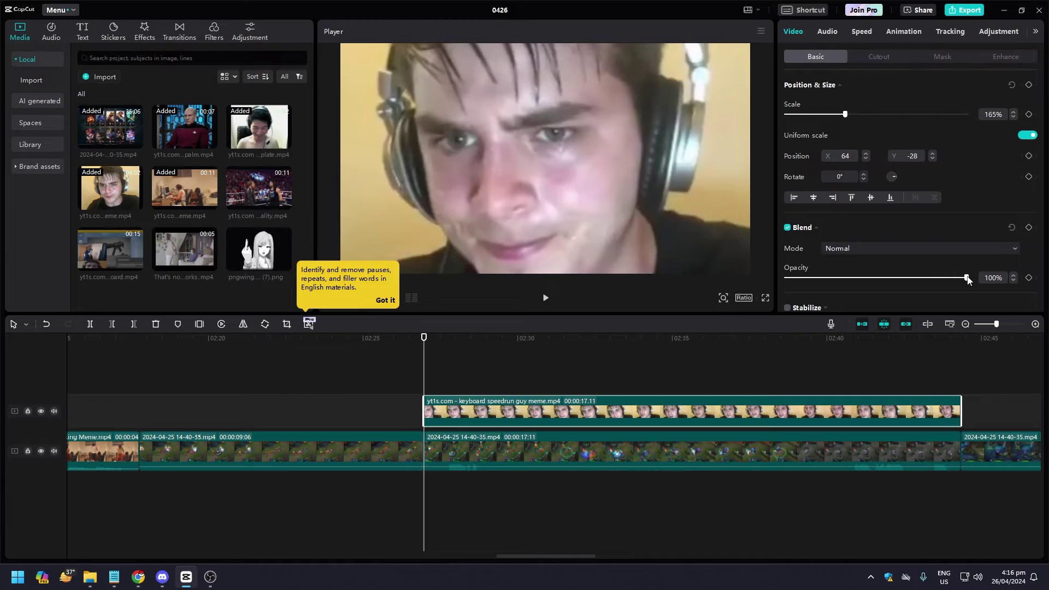
Keyframe the meme's opacity at 0% at its start, then preview the fade-in
{"action": "left_click_drag", "start_coordinate": [968, 278], "coordinate": [781, 279]}
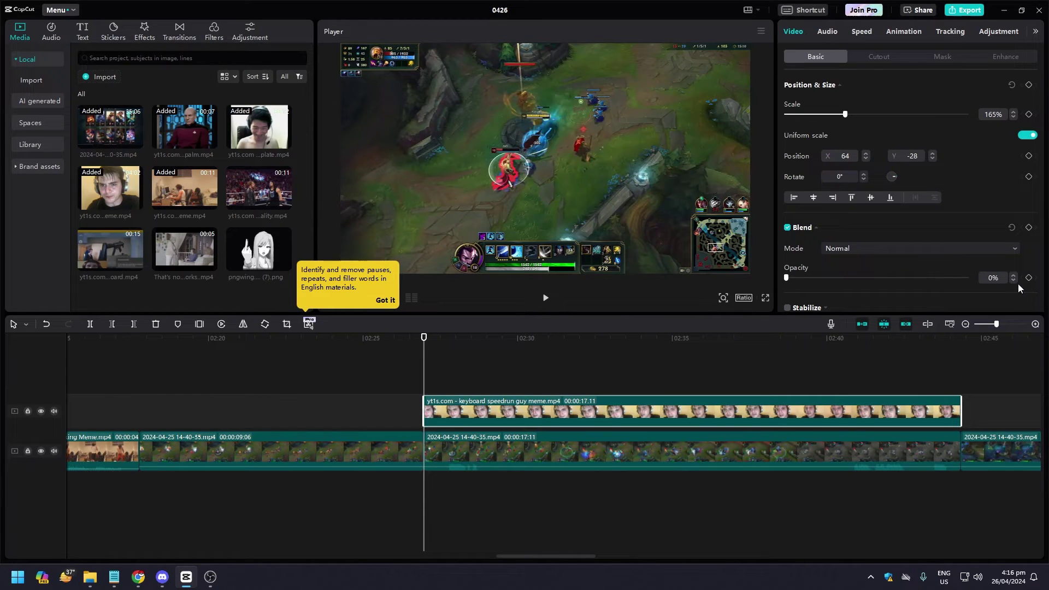
{"action": "left_click", "coordinate": [907, 351]}
{"action": "left_click_drag", "start_coordinate": [907, 350], "coordinate": [962, 353]}
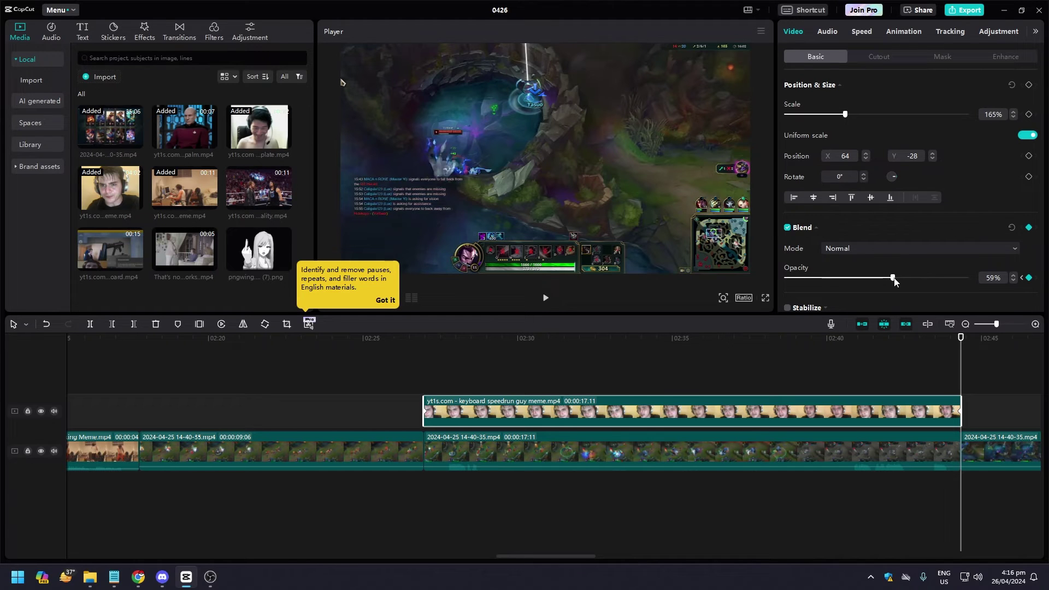
{"action": "left_click", "coordinate": [415, 345]}
{"action": "key", "text": "space"}
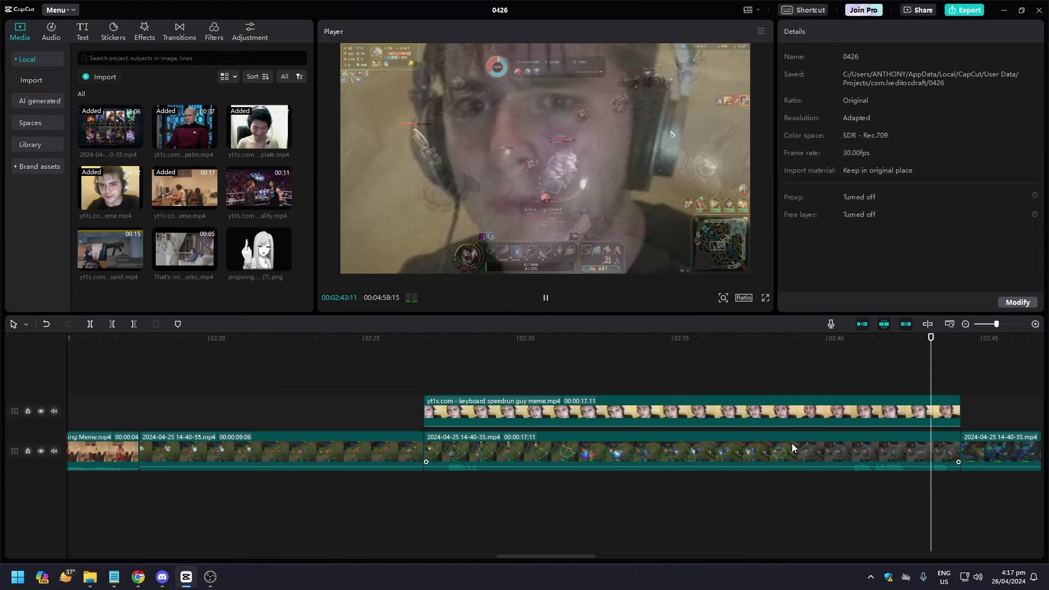
{"action": "left_click", "coordinate": [637, 505]}
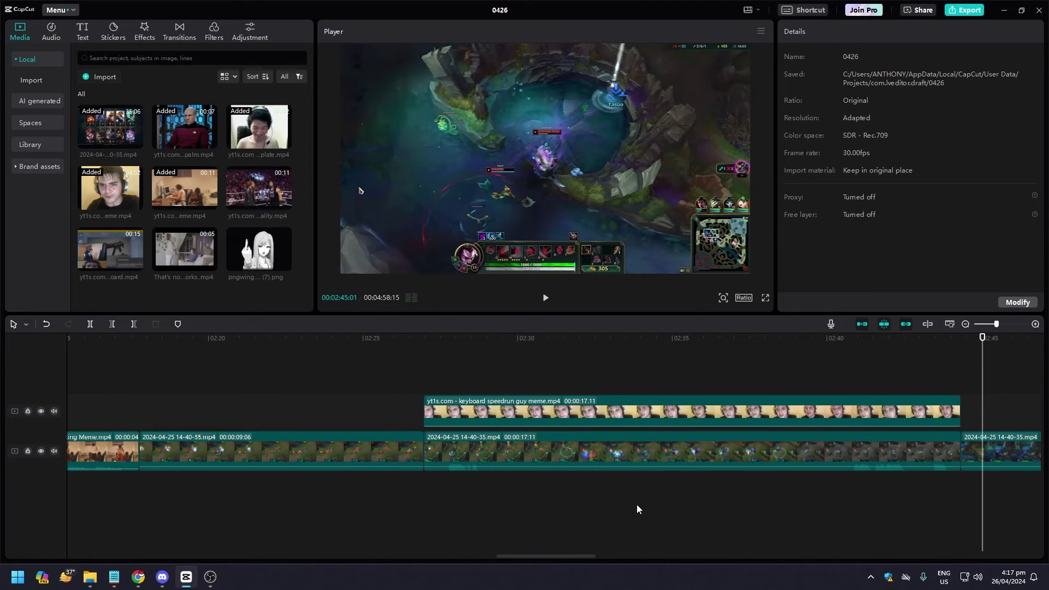
{"action": "left_click", "coordinate": [799, 387]}
{"action": "left_click_drag", "start_coordinate": [996, 325], "coordinate": [976, 324]}
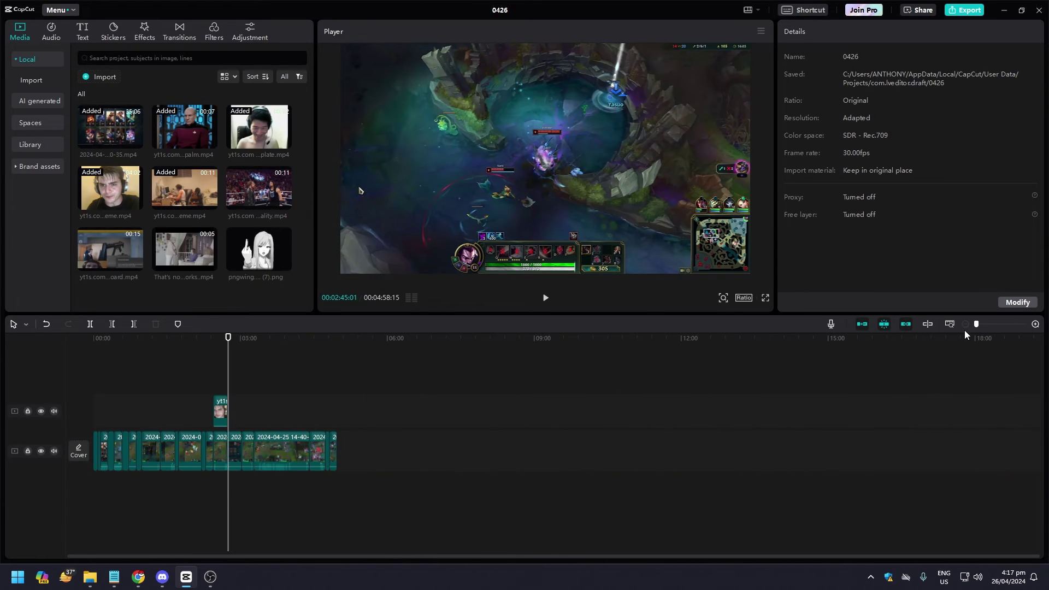
Zoom in, play through the edit, then lift the four post-playhead clips up one track
{"action": "left_click_drag", "start_coordinate": [976, 325], "coordinate": [987, 324]}
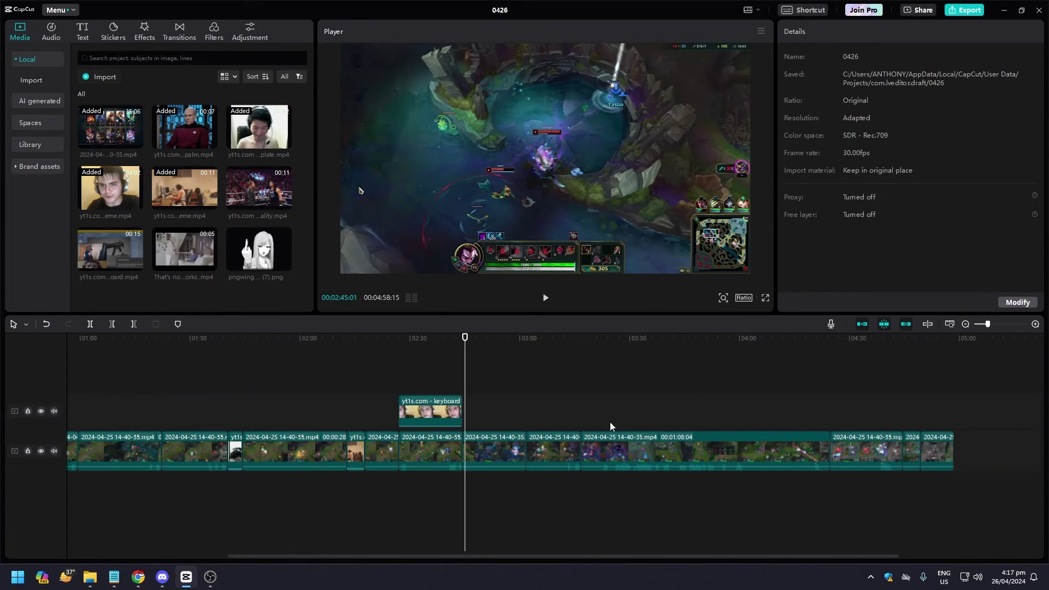
{"action": "key", "text": "space"}
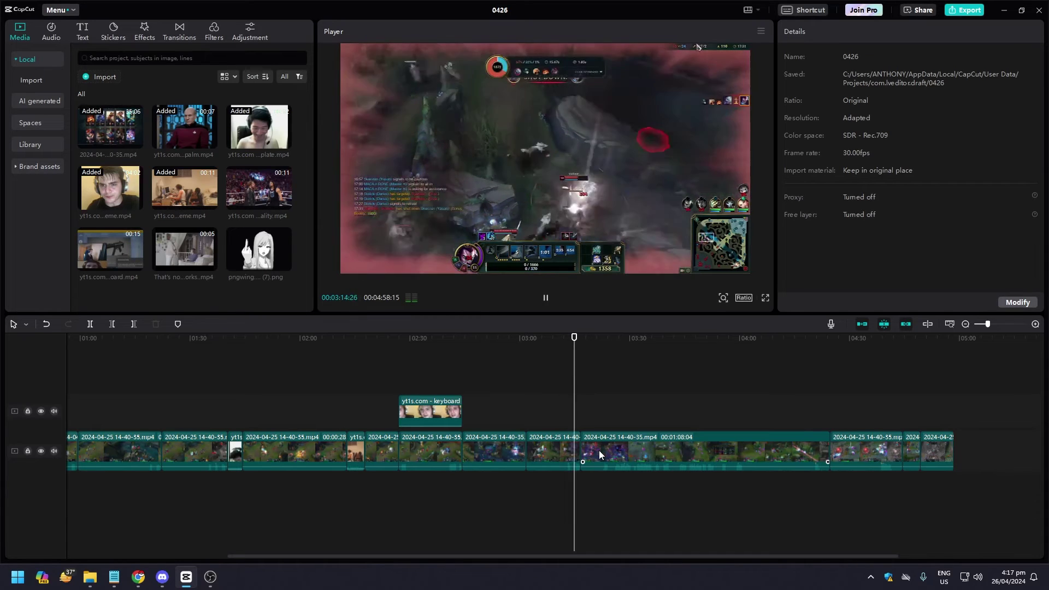
{"action": "key", "text": "space"}
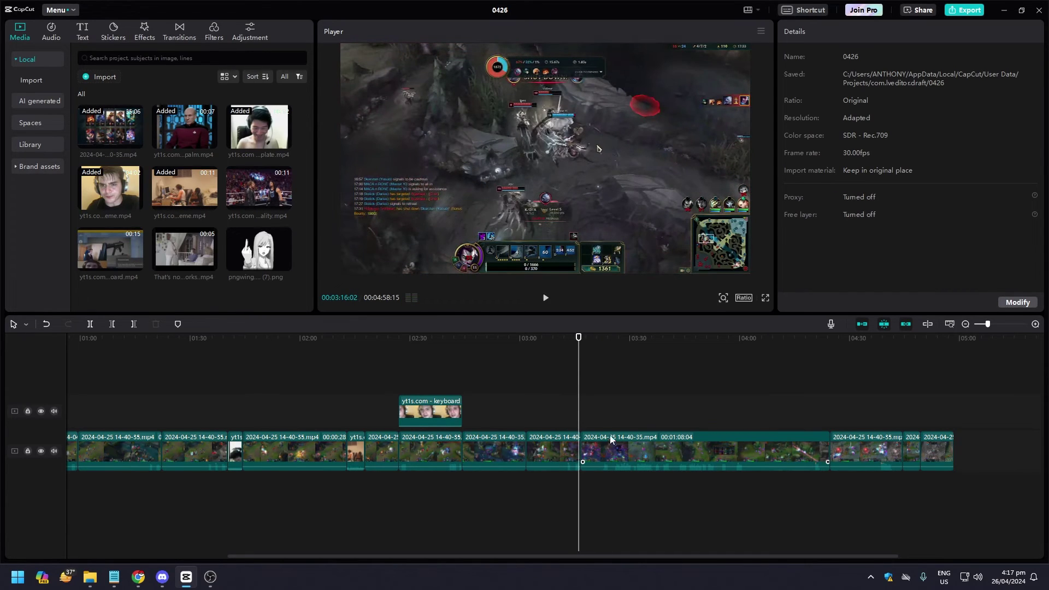
{"action": "left_click_drag", "start_coordinate": [964, 486], "coordinate": [720, 450]}
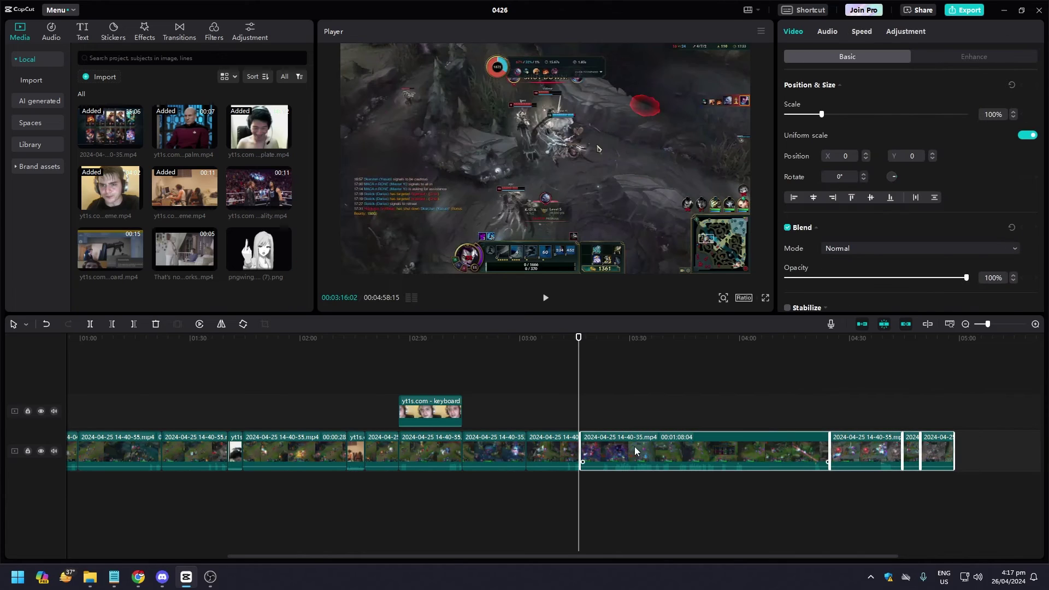
{"action": "left_click_drag", "start_coordinate": [635, 447], "coordinate": [738, 411]}
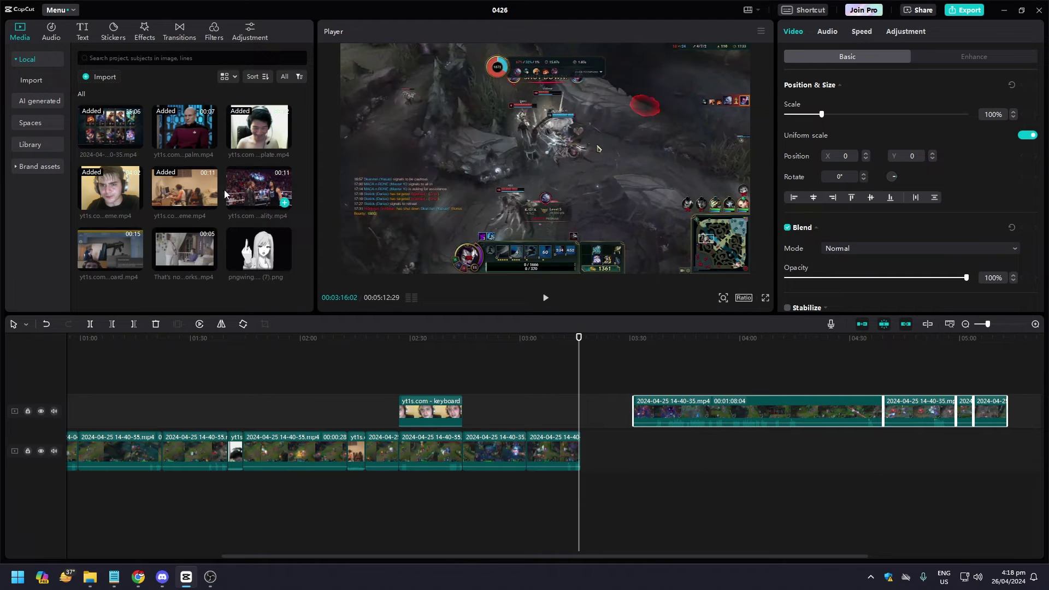
Place the desk-raging meme clip after the gameplay on the main track and check its volume
{"action": "mouse_move", "coordinate": [110, 250]}
{"action": "left_click_drag", "start_coordinate": [106, 251], "coordinate": [588, 453]}
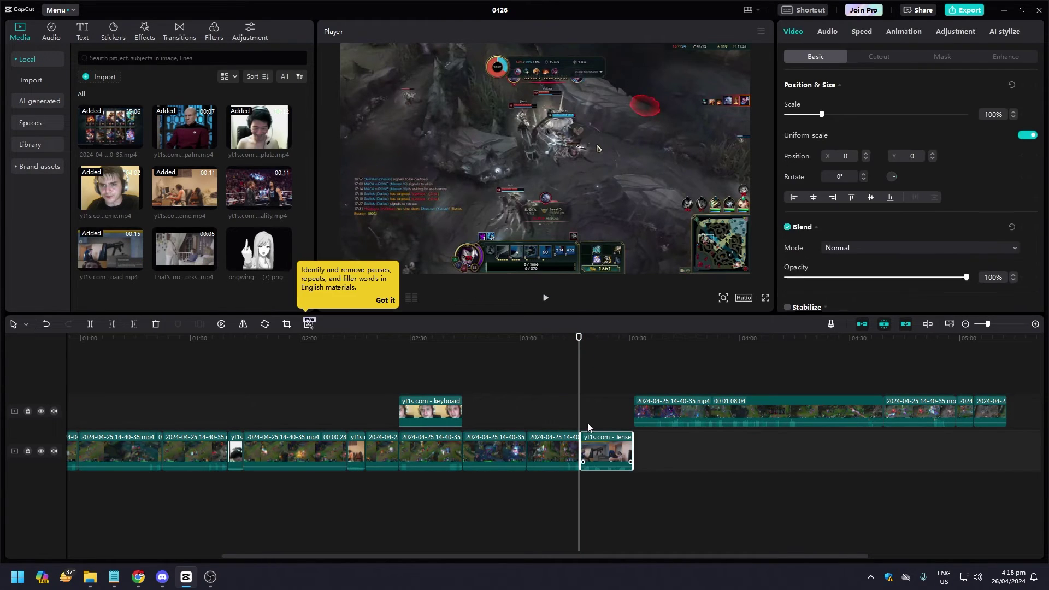
{"action": "mouse_move", "coordinate": [578, 339]}
{"action": "left_mouse_down"}
{"action": "mouse_move", "coordinate": [597, 341]}
{"action": "mouse_move", "coordinate": [588, 348]}
{"action": "left_mouse_up"}
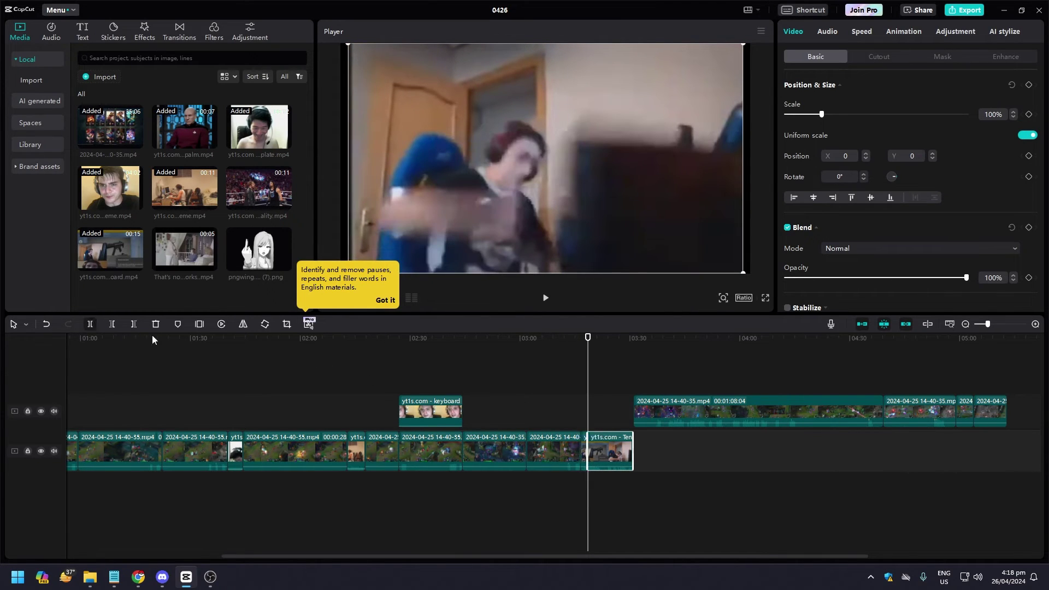
{"action": "left_click", "coordinate": [584, 460]}
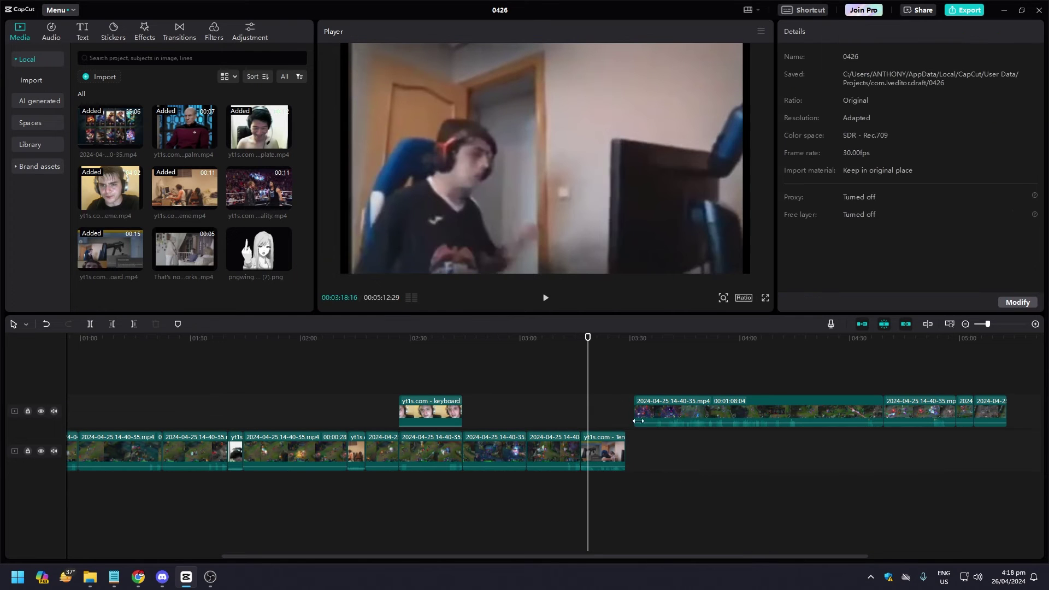
{"action": "left_click_drag", "start_coordinate": [588, 342], "coordinate": [594, 342]}
{"action": "left_click", "coordinate": [603, 445]}
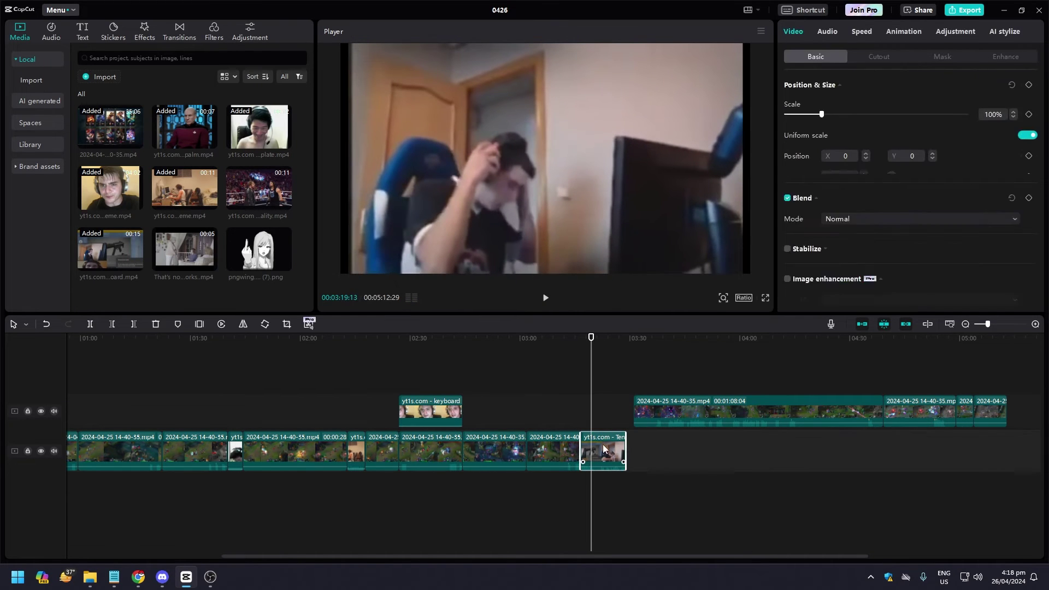
{"action": "left_click", "coordinate": [828, 32]}
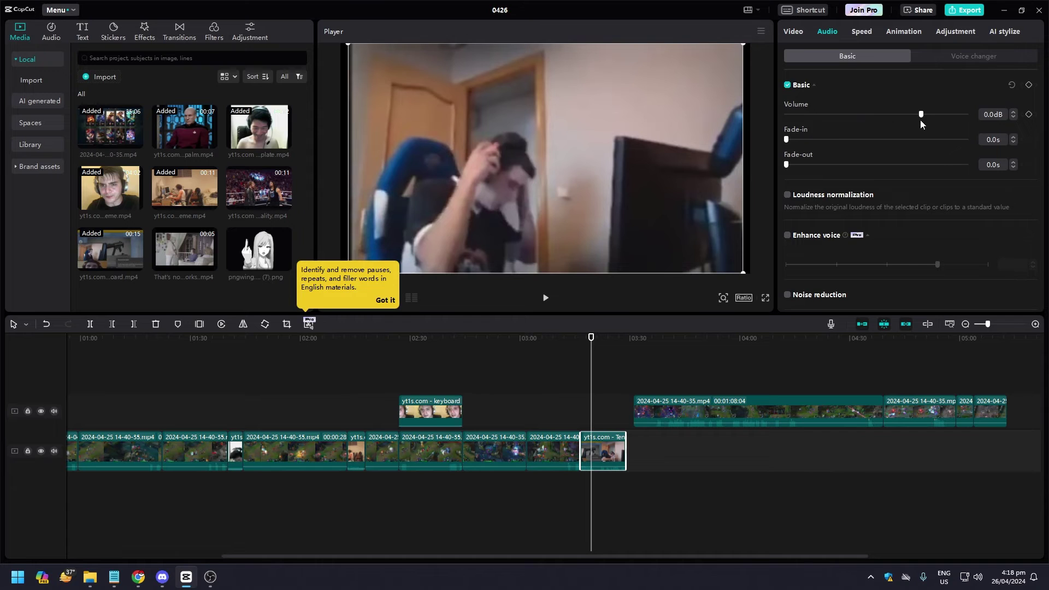
{"action": "left_click", "coordinate": [794, 31]}
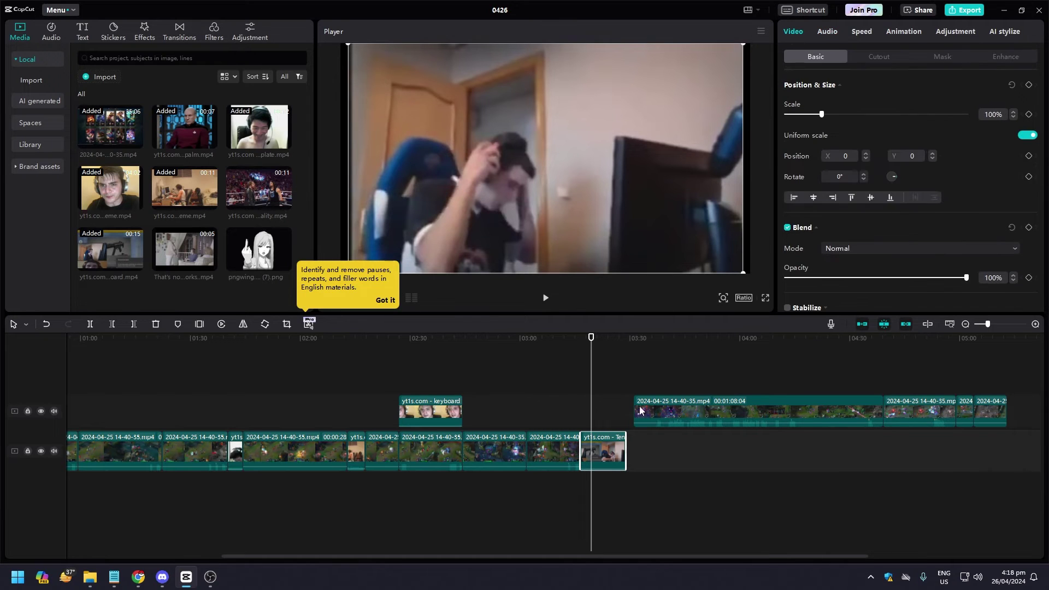
Preview the meme clip and delete its remainder after the cut
{"action": "key", "text": "space"}
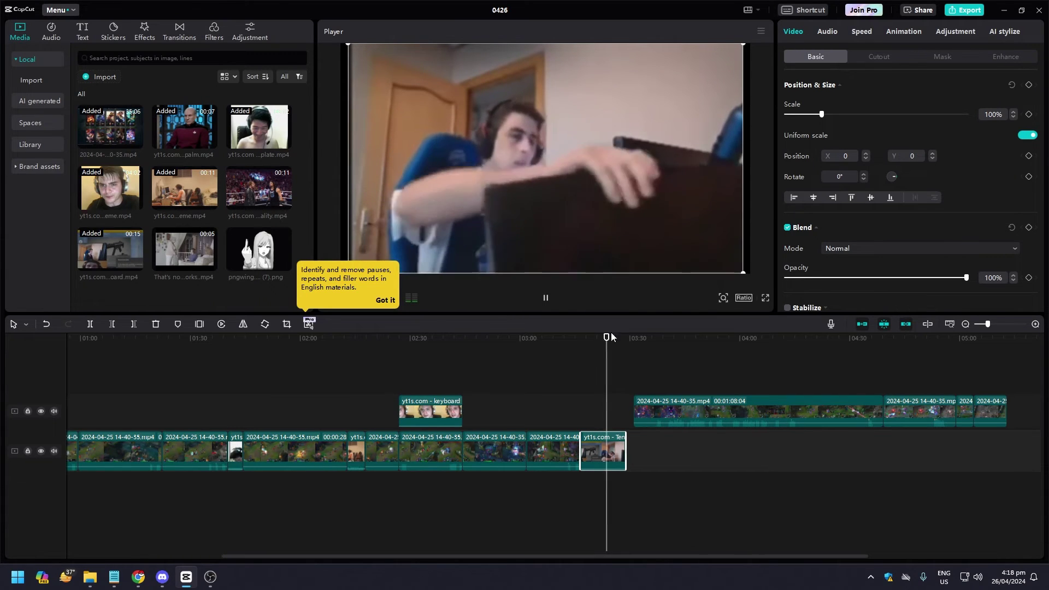
{"action": "left_click_drag", "start_coordinate": [610, 337], "coordinate": [579, 356]}
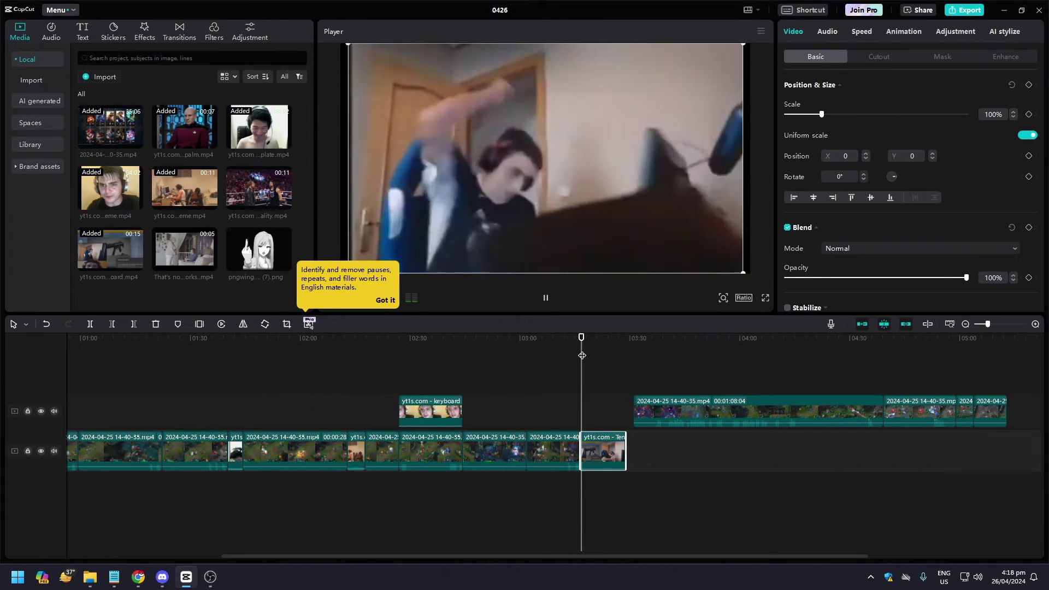
{"action": "key", "text": "space"}
{"action": "key", "text": "space"}
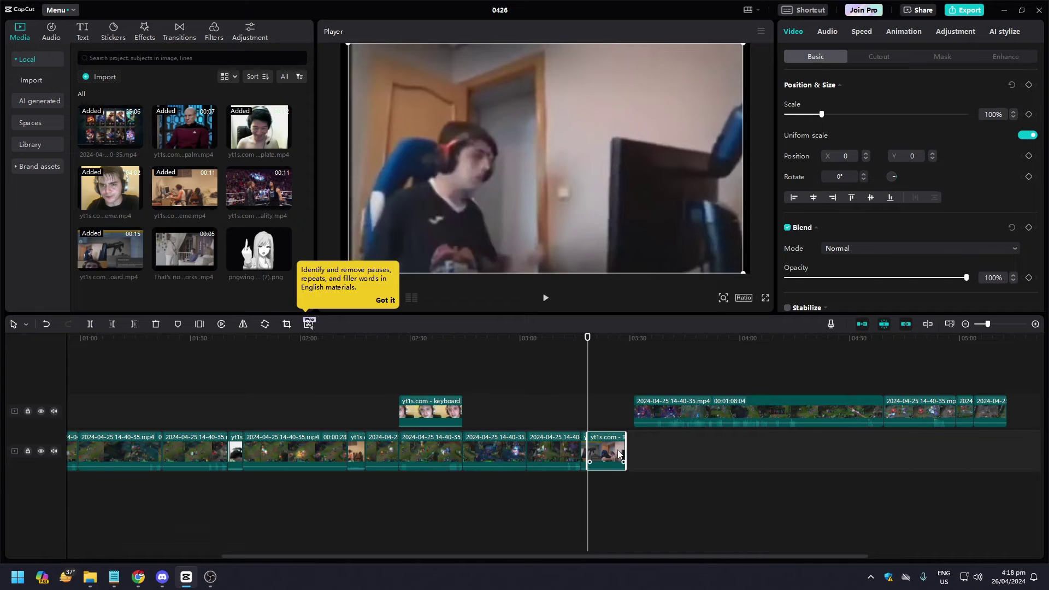
{"action": "key", "text": "Delete"}
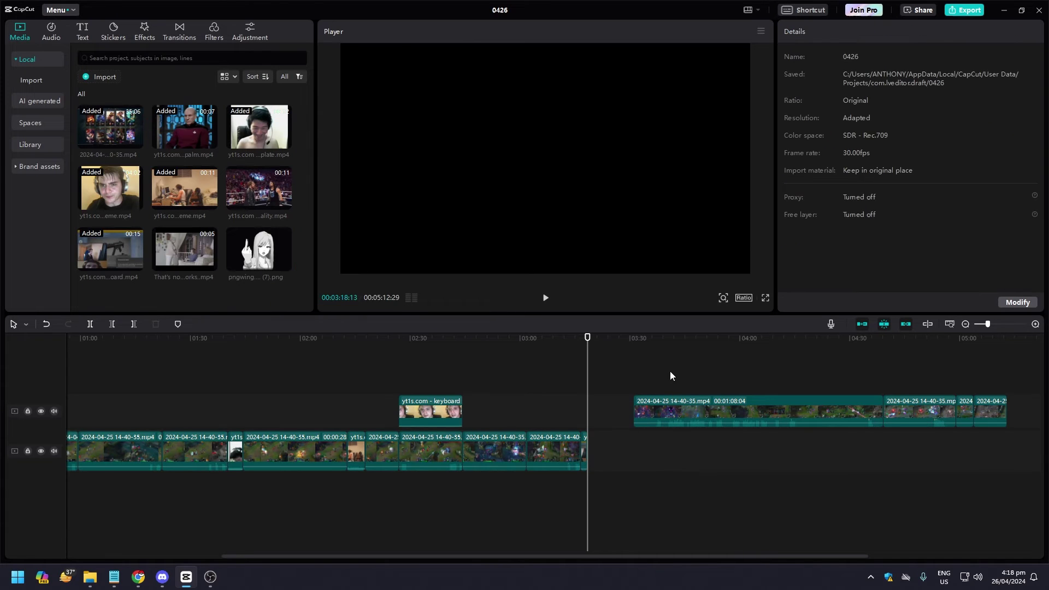
Move the upper-track gameplay clips back onto the main track after the meme, reviewing 3:15–3:42
{"action": "left_click_drag", "start_coordinate": [607, 371], "coordinate": [1043, 462]}
{"action": "scroll", "coordinate": [569, 424], "scroll_direction": "right", "scroll_amount": 3}
{"action": "left_click_drag", "start_coordinate": [467, 414], "coordinate": [420, 448]}
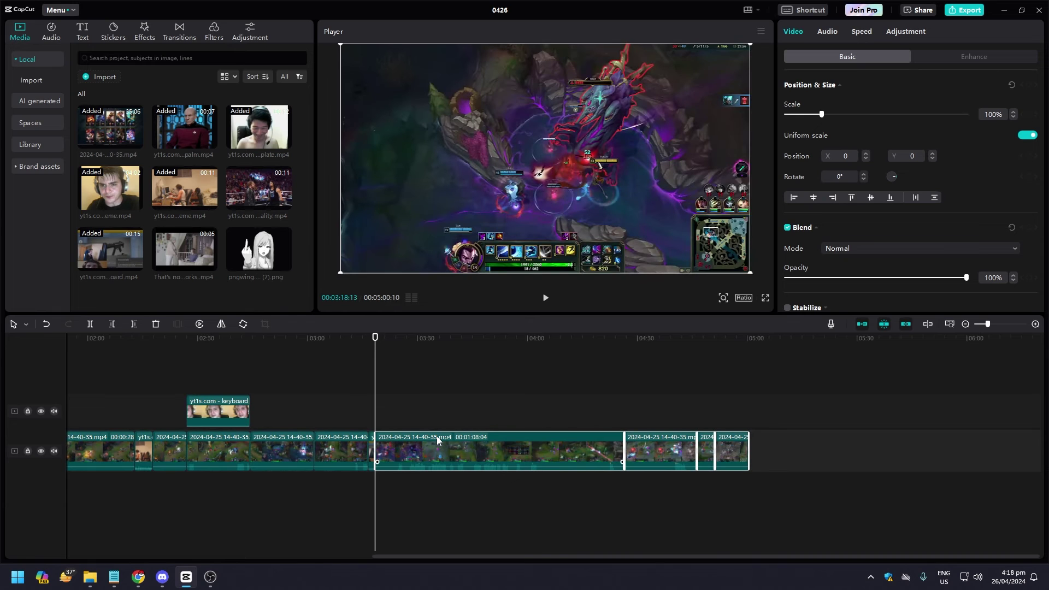
{"action": "left_click", "coordinate": [362, 339]}
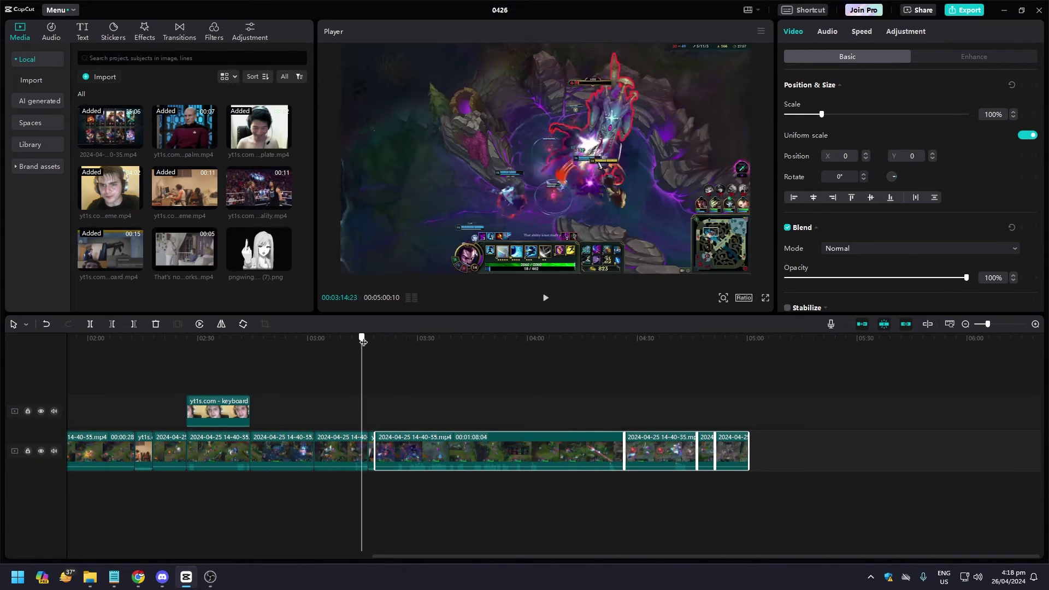
{"action": "key", "text": "space"}
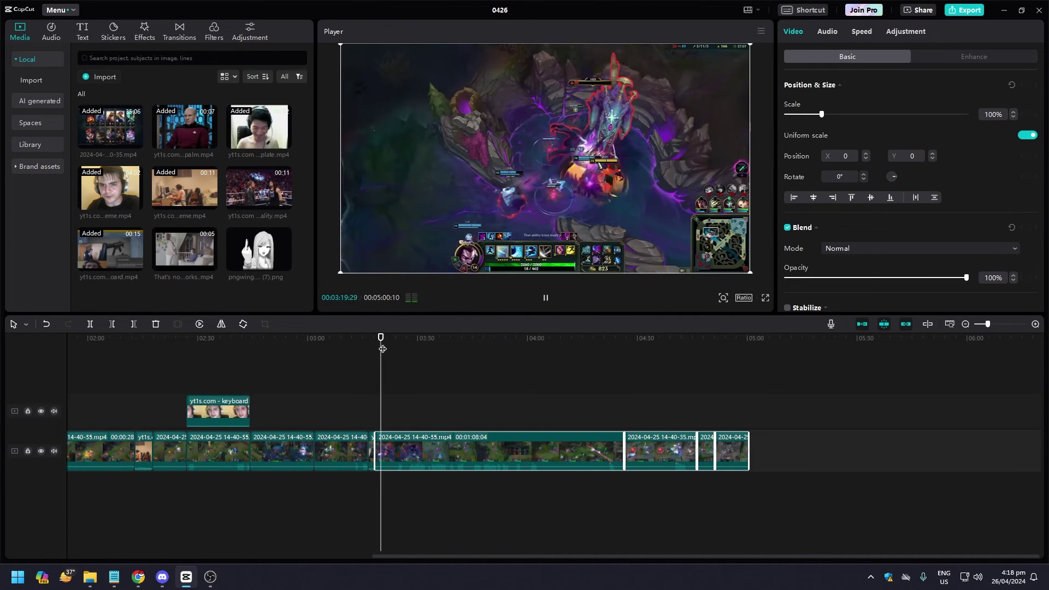
{"action": "left_click_drag", "start_coordinate": [378, 338], "coordinate": [567, 357]}
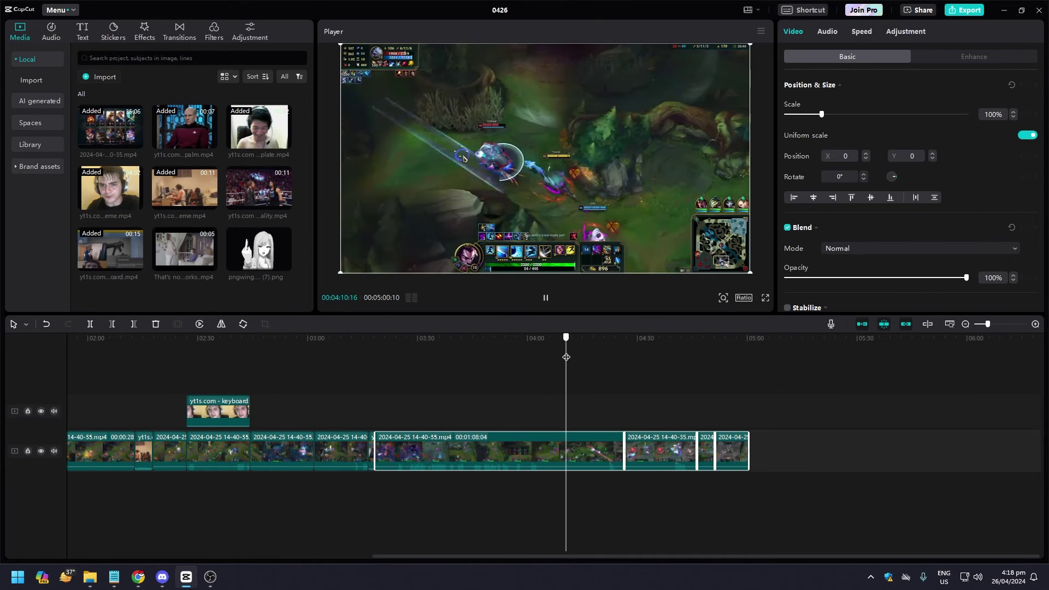
{"action": "key", "text": "space"}
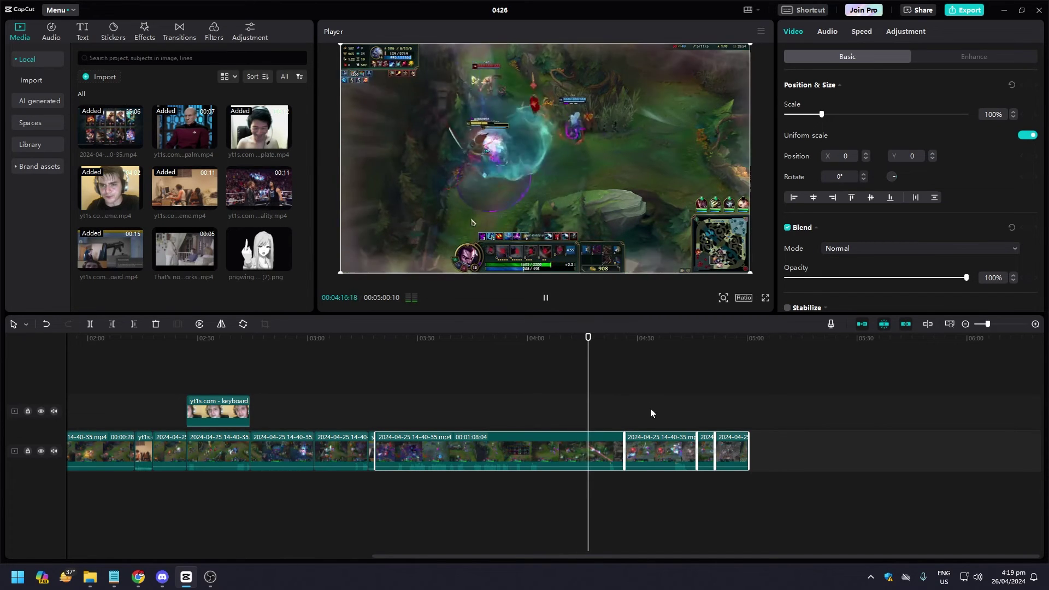
Lift the last three clips up a track and split the long clip near 4:23
{"action": "mouse_move", "coordinate": [669, 449]}
{"action": "left_mouse_down"}
{"action": "mouse_move", "coordinate": [729, 448]}
{"action": "mouse_move", "coordinate": [688, 415]}
{"action": "left_mouse_up"}
{"action": "key", "text": "space"}
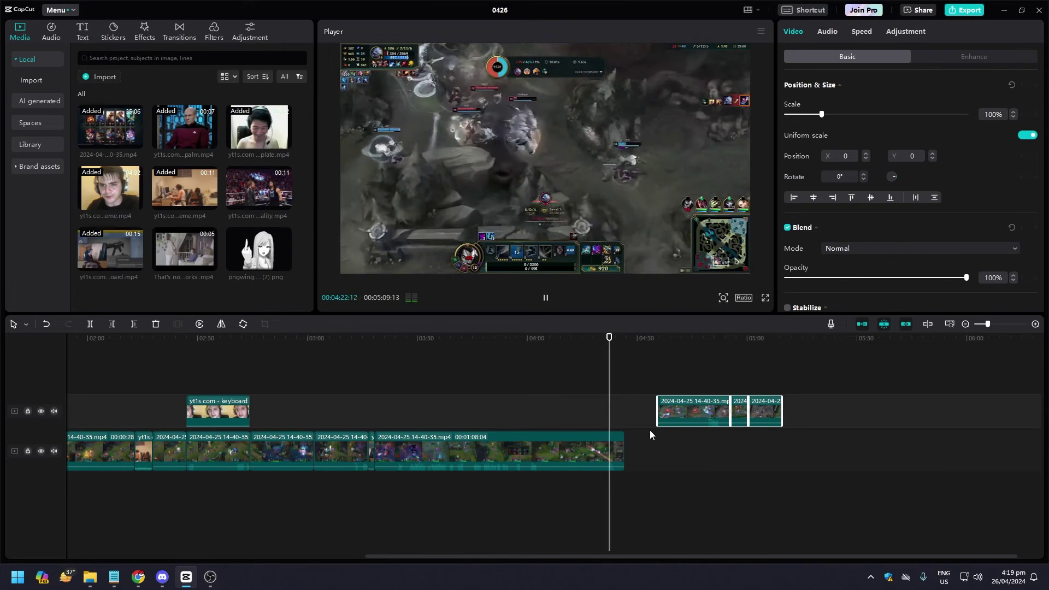
{"action": "key", "text": "space"}
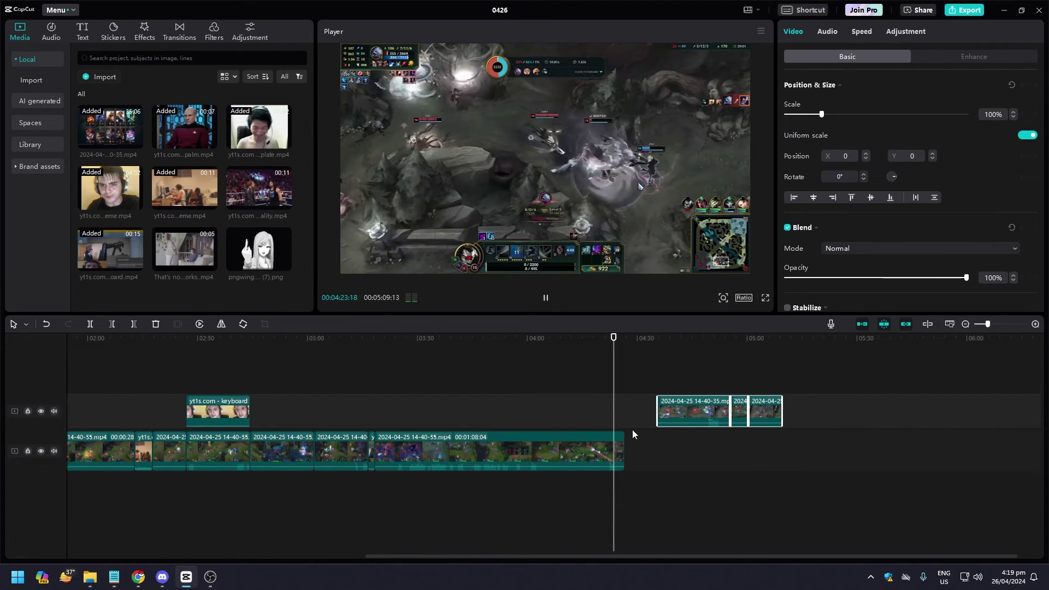
{"action": "left_click", "coordinate": [92, 326]}
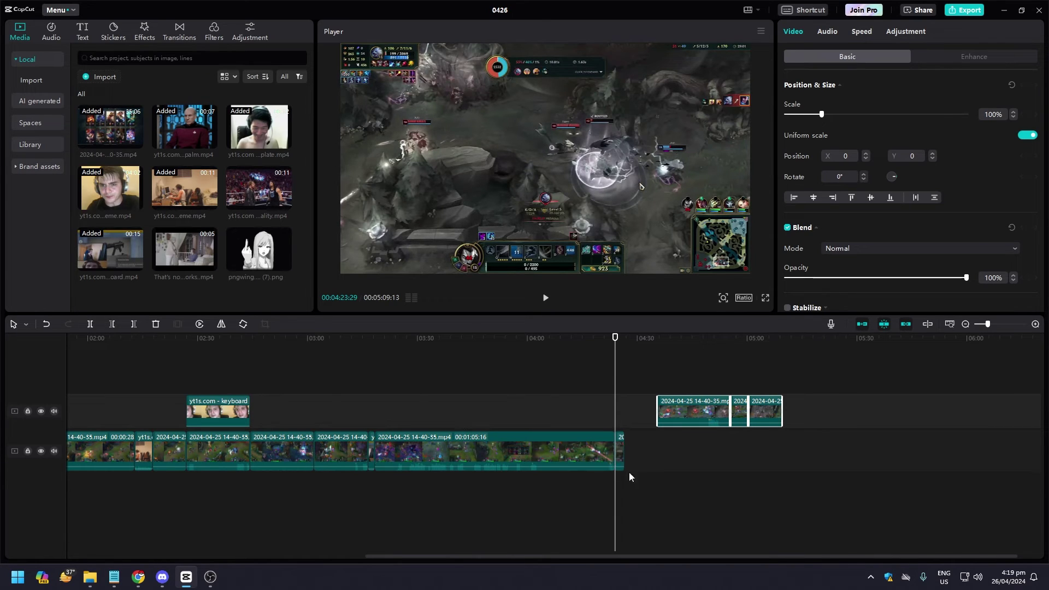
{"action": "left_click", "coordinate": [621, 451]}
Replace the leftover piece with the wrestling meme clip and place the three gameplay clips after it
{"action": "key", "text": "Delete"}
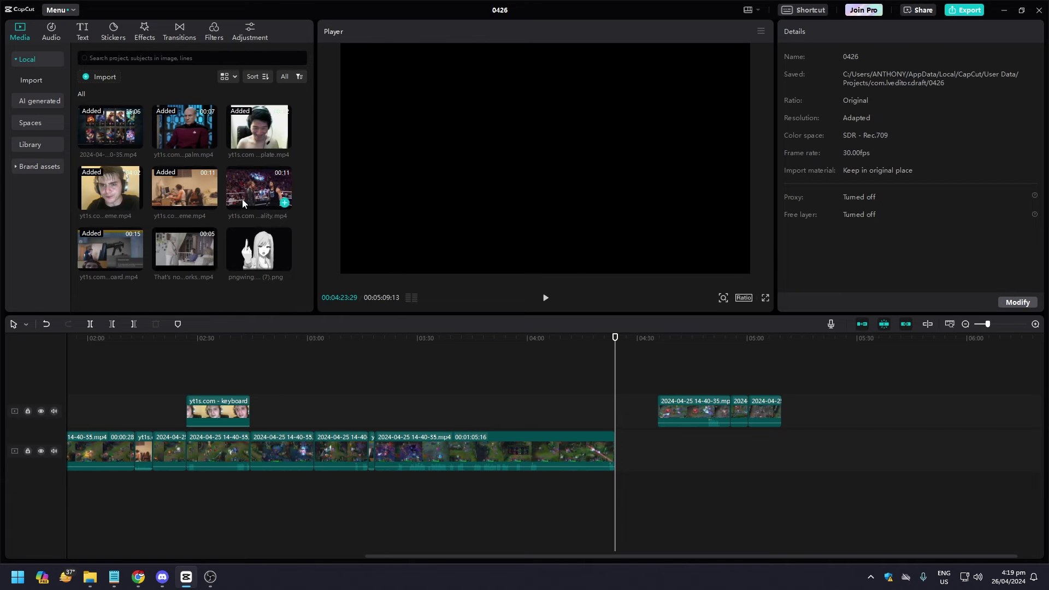
{"action": "left_click_drag", "start_coordinate": [257, 192], "coordinate": [628, 459]}
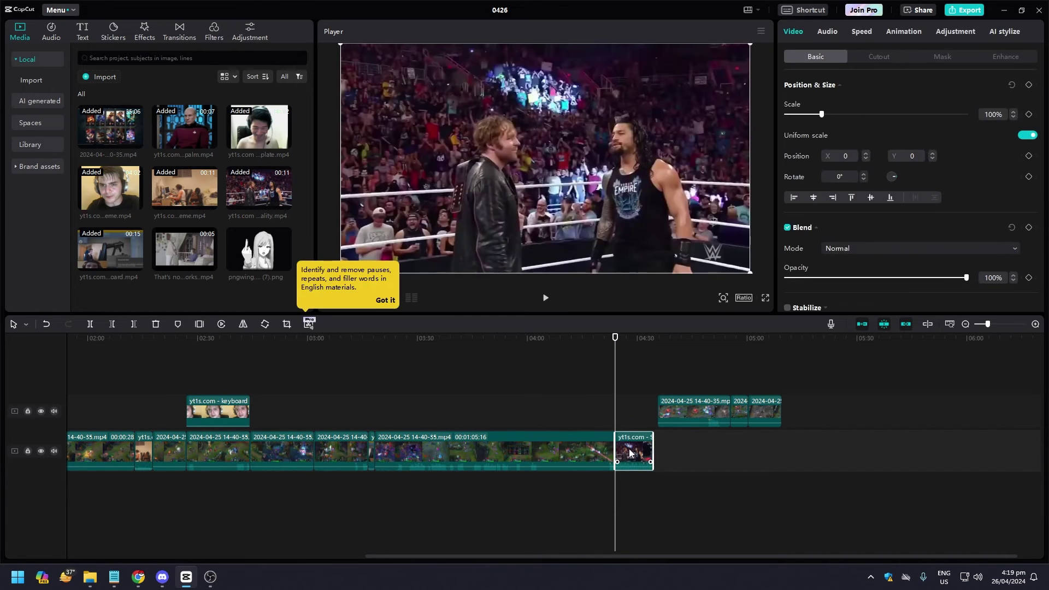
{"action": "key", "text": "space"}
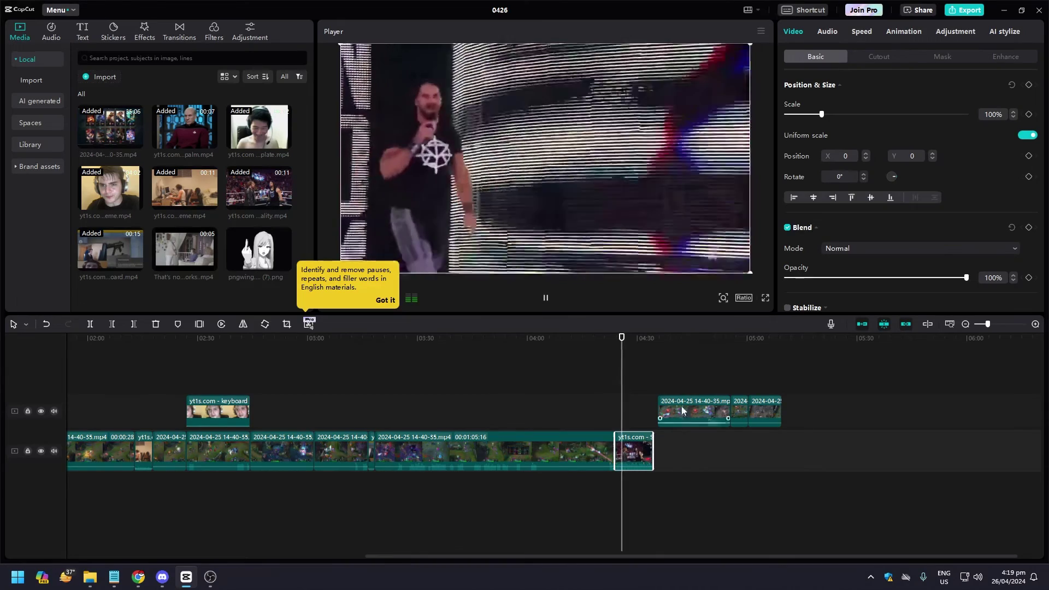
{"action": "left_click_drag", "start_coordinate": [682, 412], "coordinate": [685, 457]}
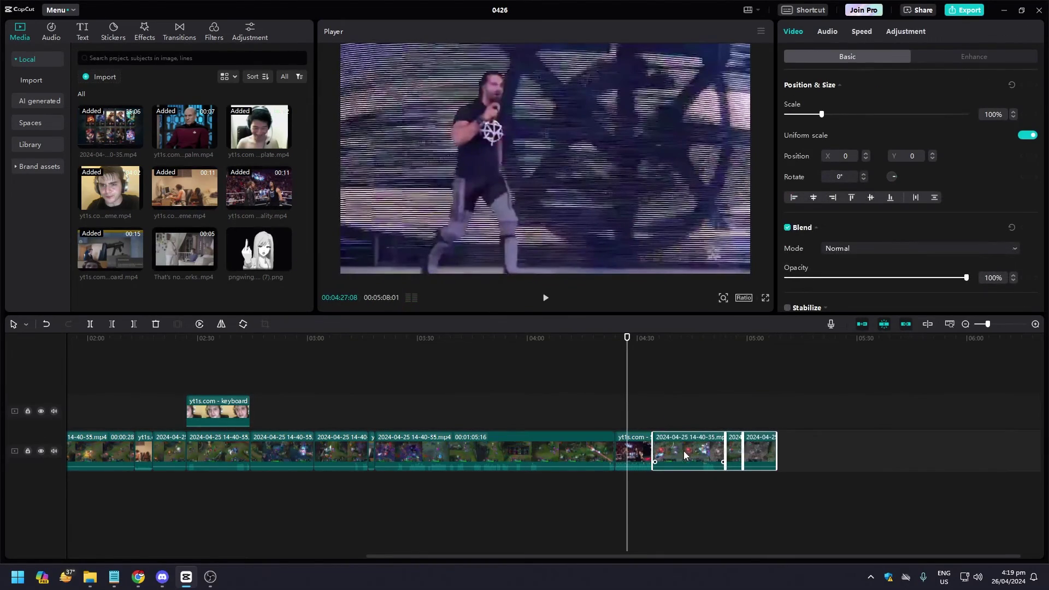
Lower the wrestling meme's volume to -30.7 dB and play it back
{"action": "left_click", "coordinate": [627, 450]}
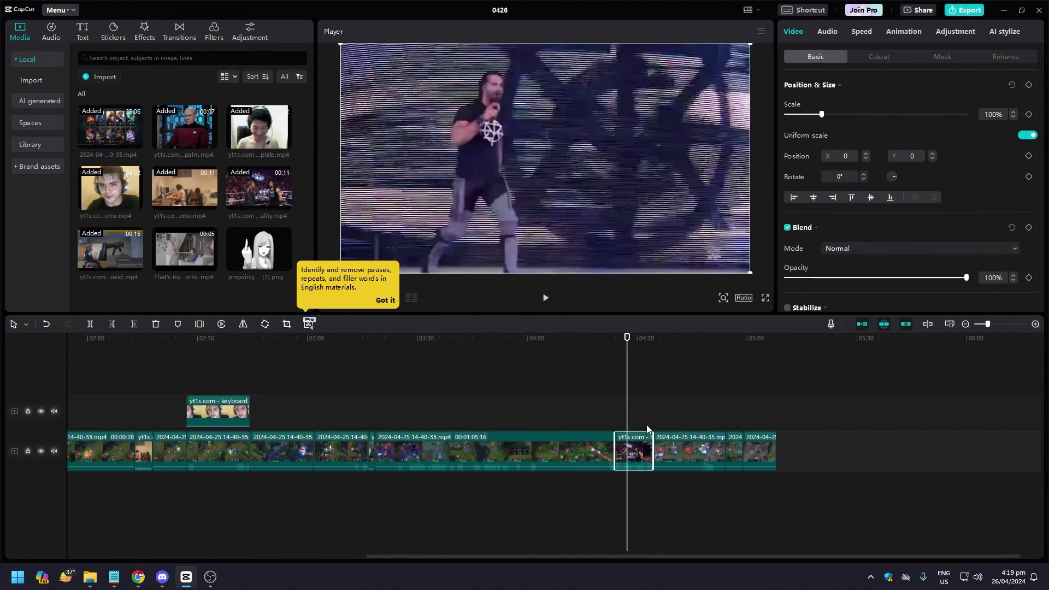
{"action": "left_click", "coordinate": [827, 31]}
{"action": "left_click_drag", "start_coordinate": [922, 114], "coordinate": [854, 115]}
{"action": "left_click", "coordinate": [608, 337]}
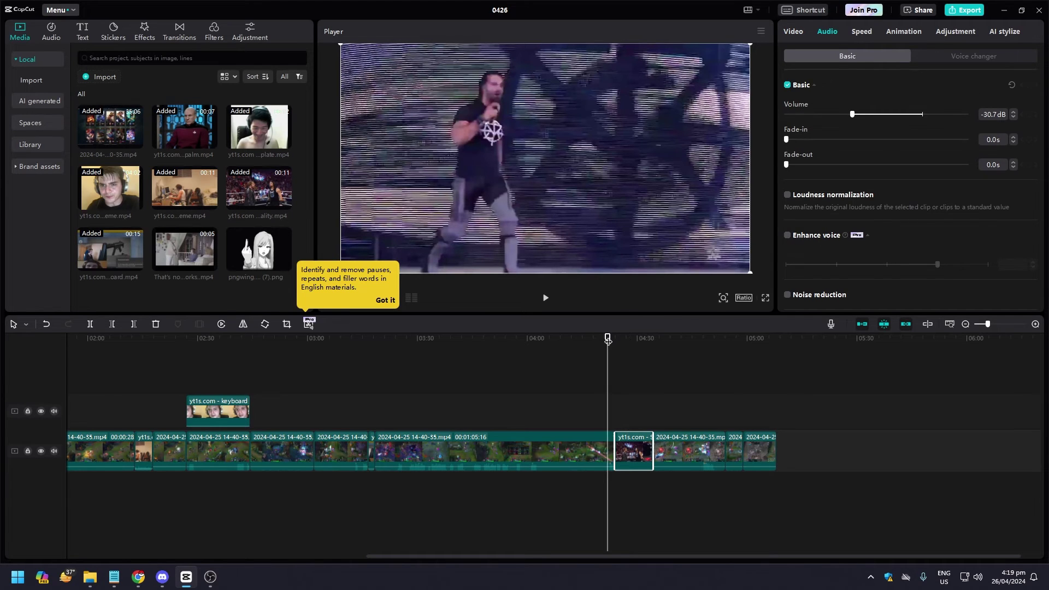
{"action": "key", "text": "space"}
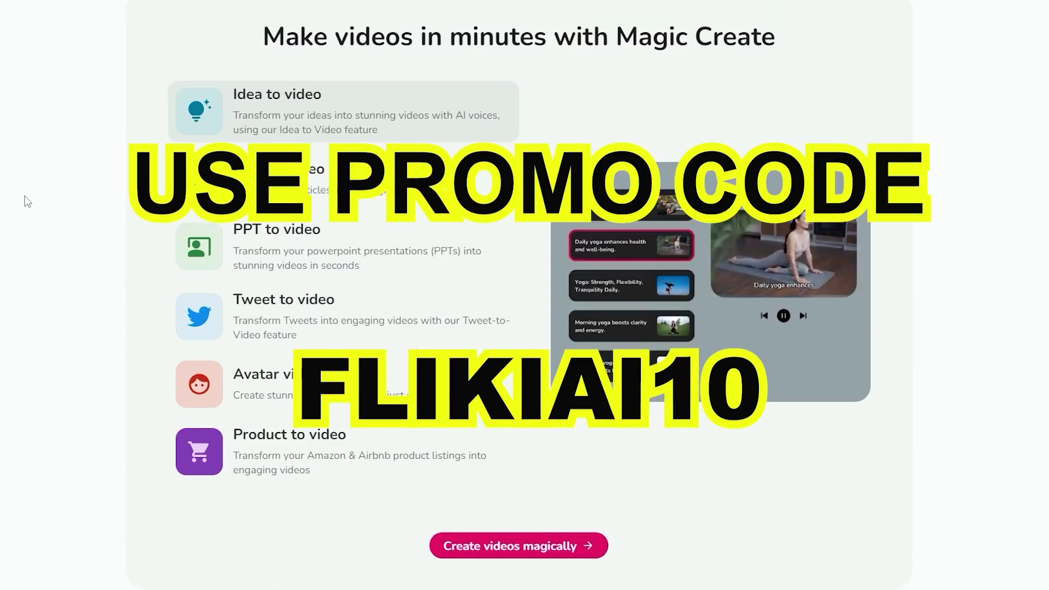
{"action": "scroll", "coordinate": [24, 196], "scroll_direction": "down", "scroll_amount": 5}
{"action": "scroll", "coordinate": [24, 196], "scroll_direction": "down", "scroll_amount": 4}
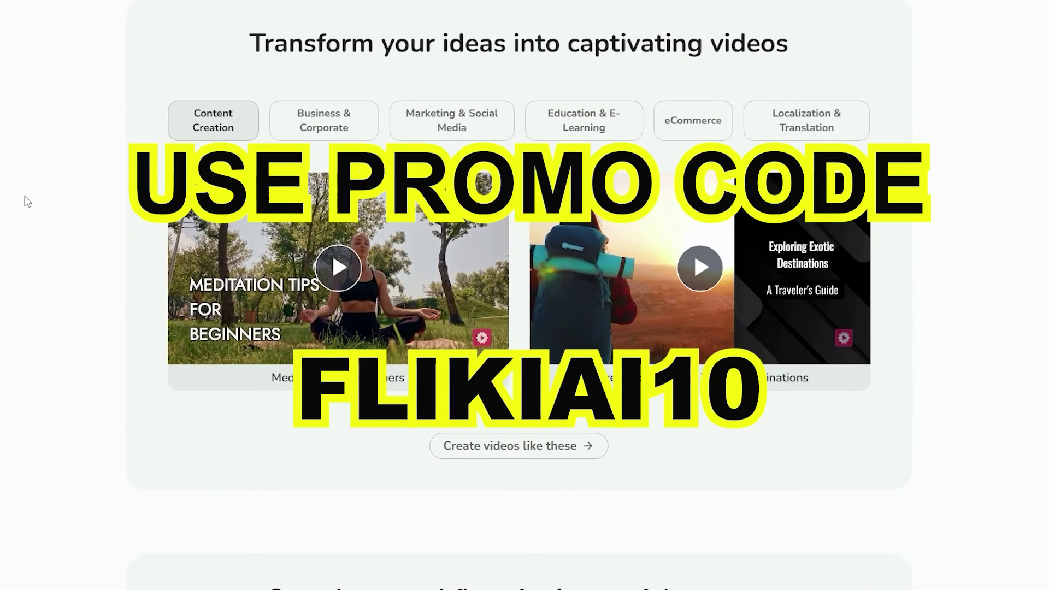
{"action": "scroll", "coordinate": [25, 196], "scroll_direction": "down", "scroll_amount": 5}
{"action": "scroll", "coordinate": [25, 196], "scroll_direction": "down", "scroll_amount": 3}
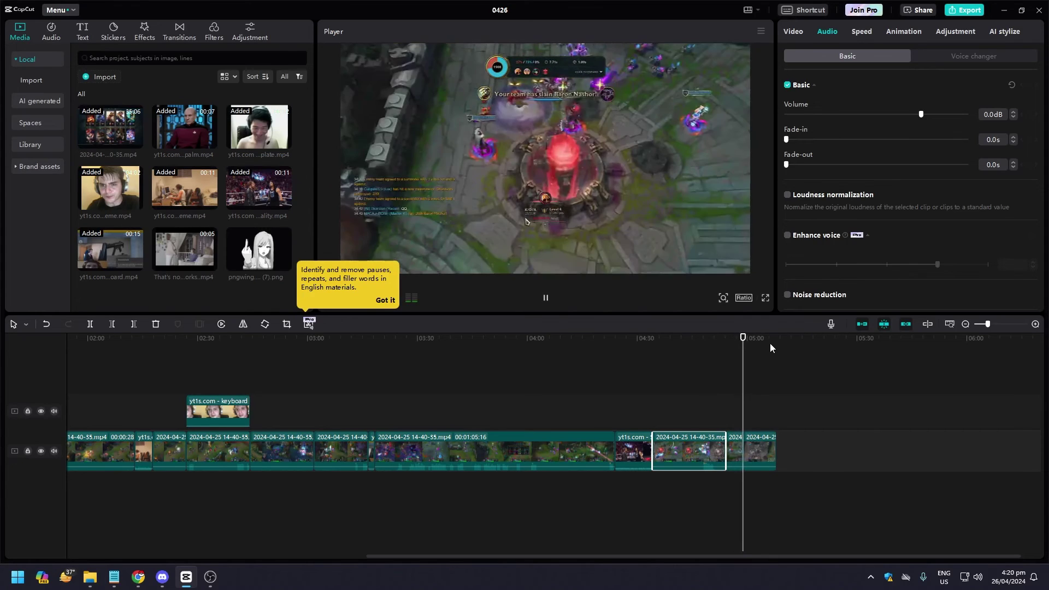
{"action": "key", "text": "space"}
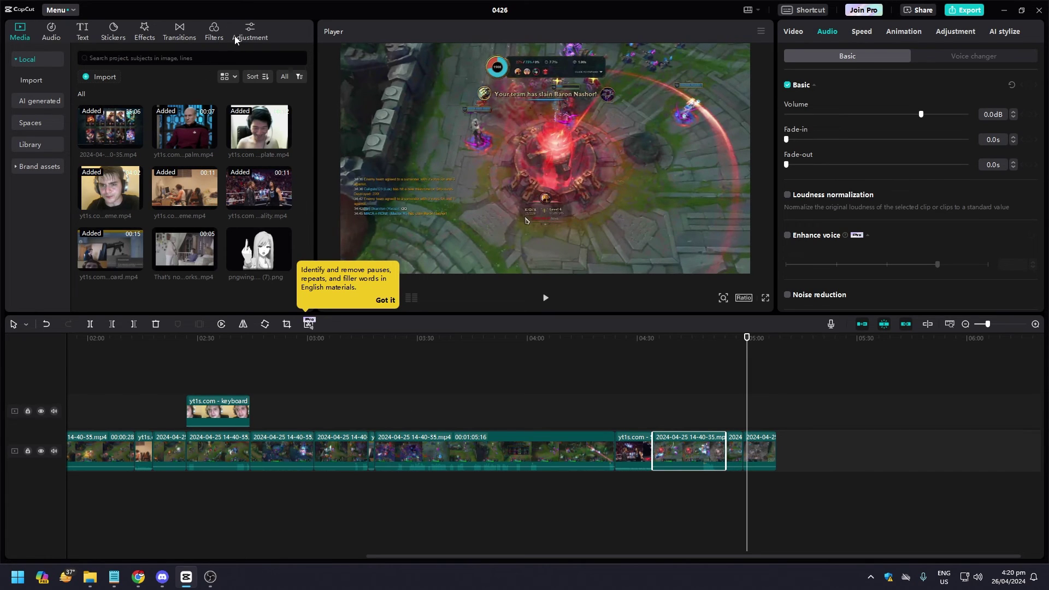
{"action": "left_click", "coordinate": [71, 12]}
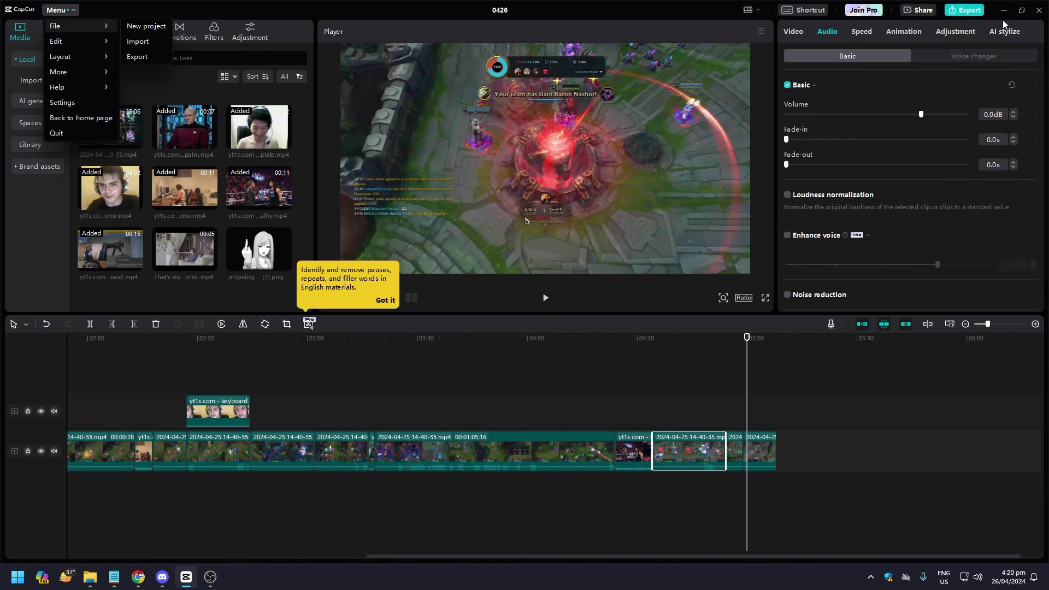
{"action": "left_click", "coordinate": [971, 14]}
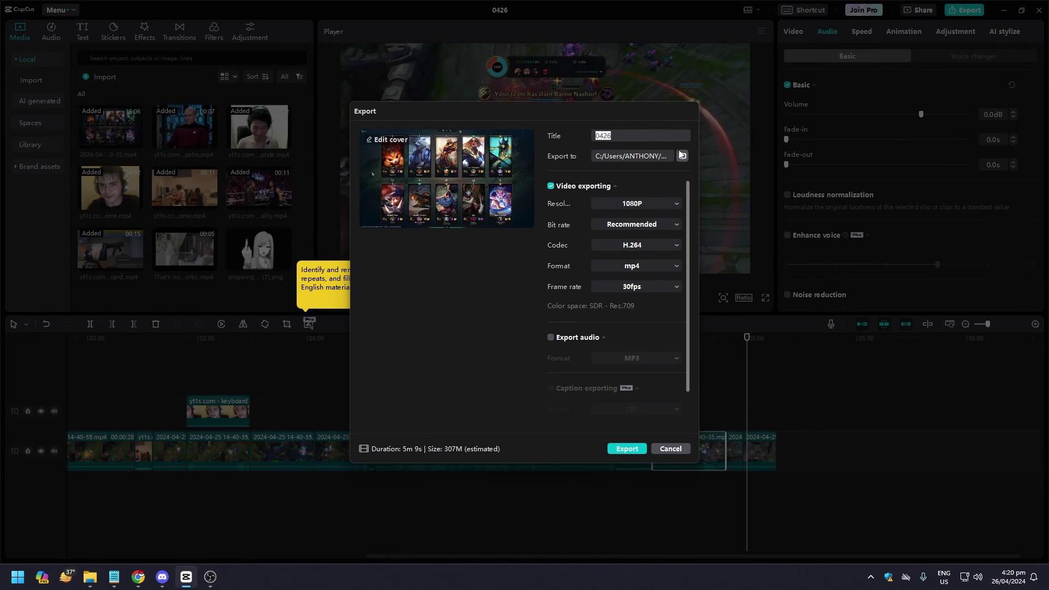
{"action": "type", "text": "yasuo"}
Set the export location to Videos, keep the H.264 codec, and enable audio export
{"action": "left_click", "coordinate": [683, 156]}
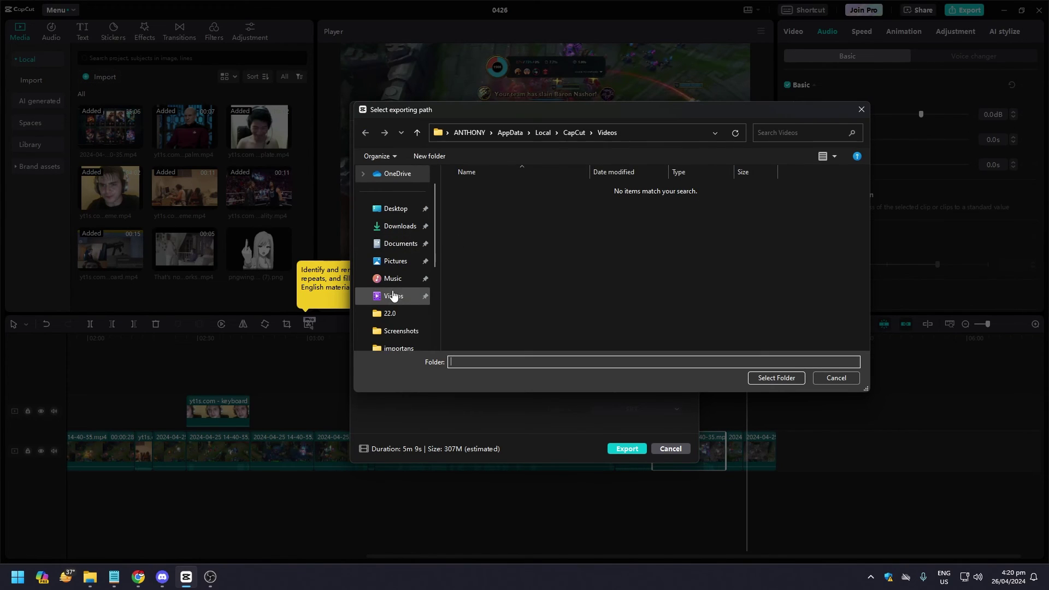
{"action": "left_click", "coordinate": [393, 295]}
{"action": "left_click", "coordinate": [776, 378]}
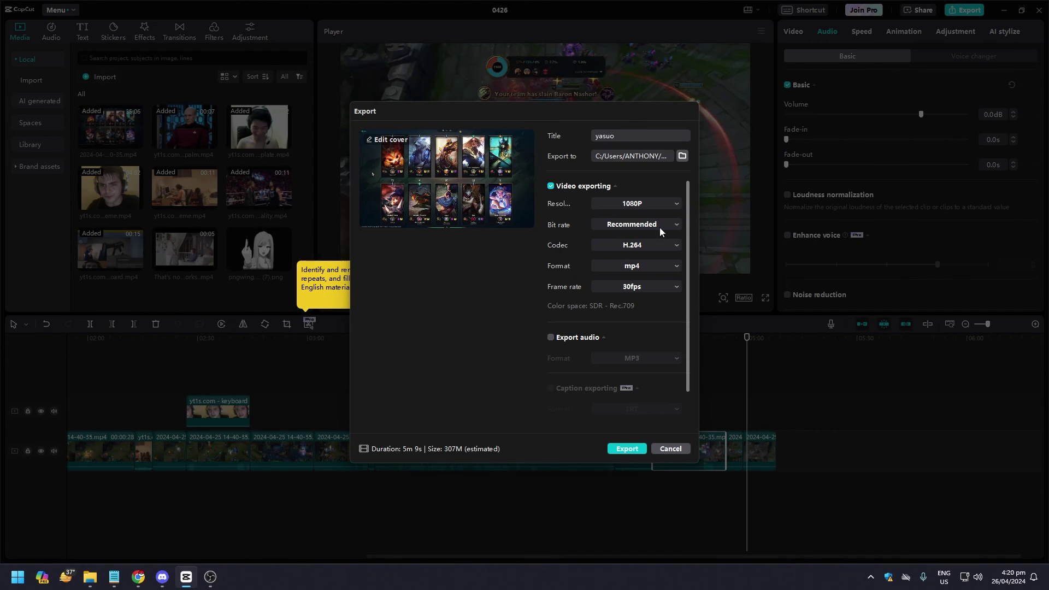
{"action": "left_click", "coordinate": [624, 246]}
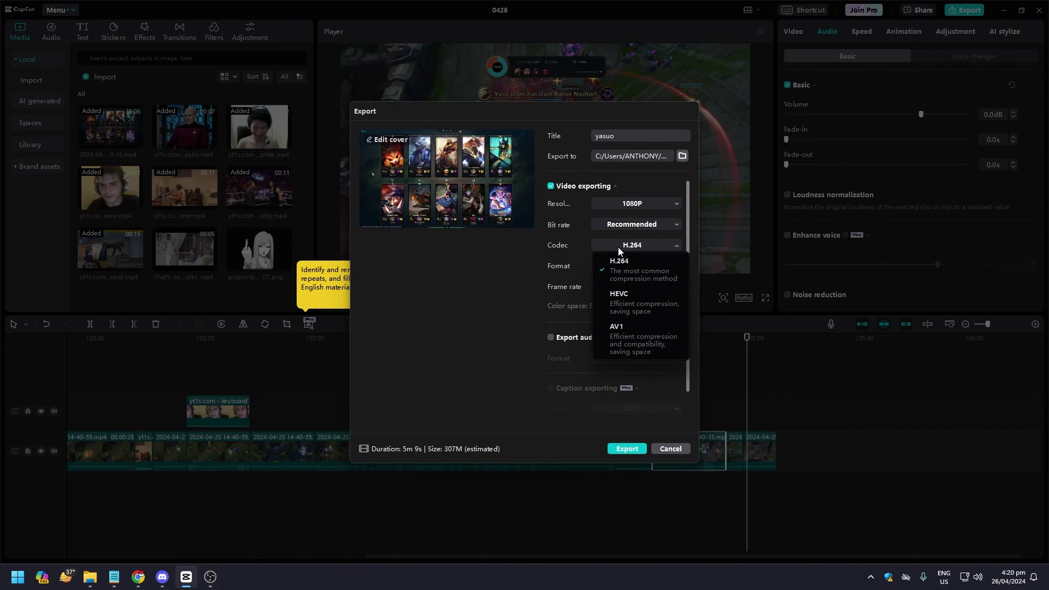
{"action": "left_click", "coordinate": [620, 251]}
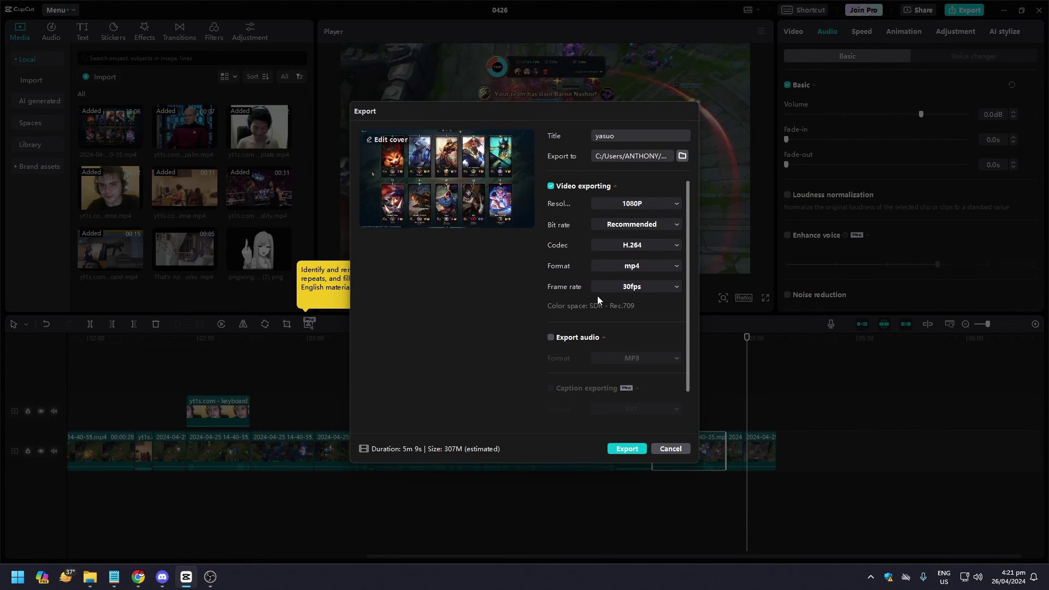
{"action": "scroll", "coordinate": [598, 296], "scroll_direction": "down", "scroll_amount": 1}
{"action": "left_click", "coordinate": [551, 313]}
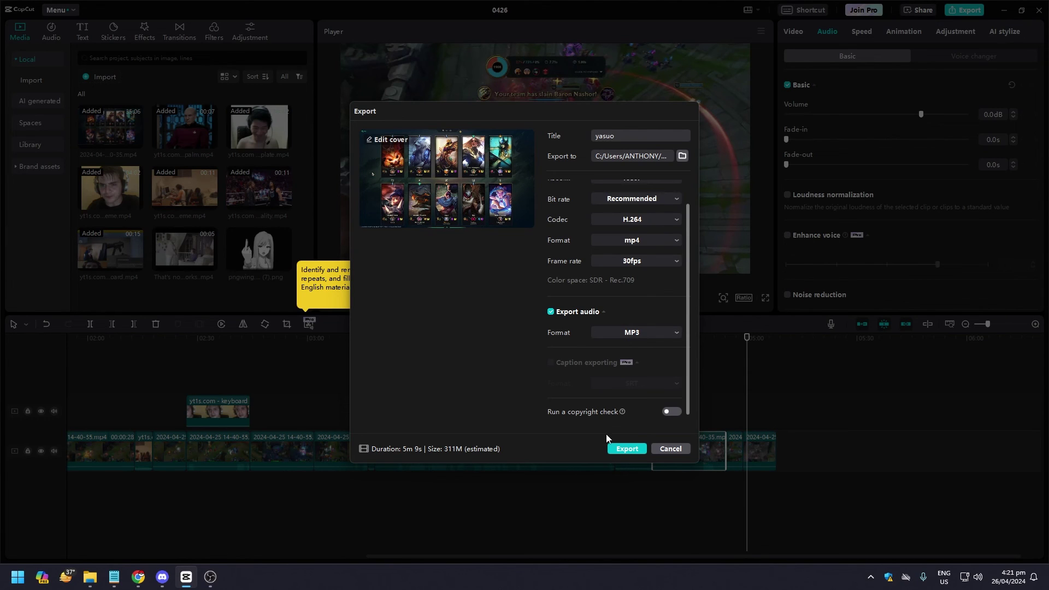
Export the yasuo video and open its output folder
{"action": "left_click", "coordinate": [628, 449]}
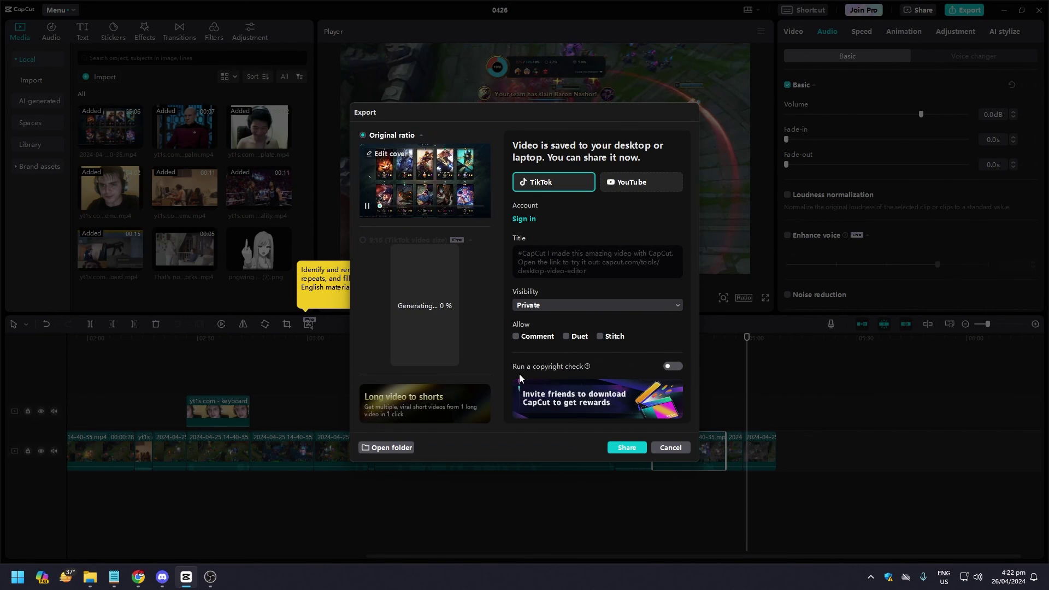
{"action": "left_click", "coordinate": [393, 448]}
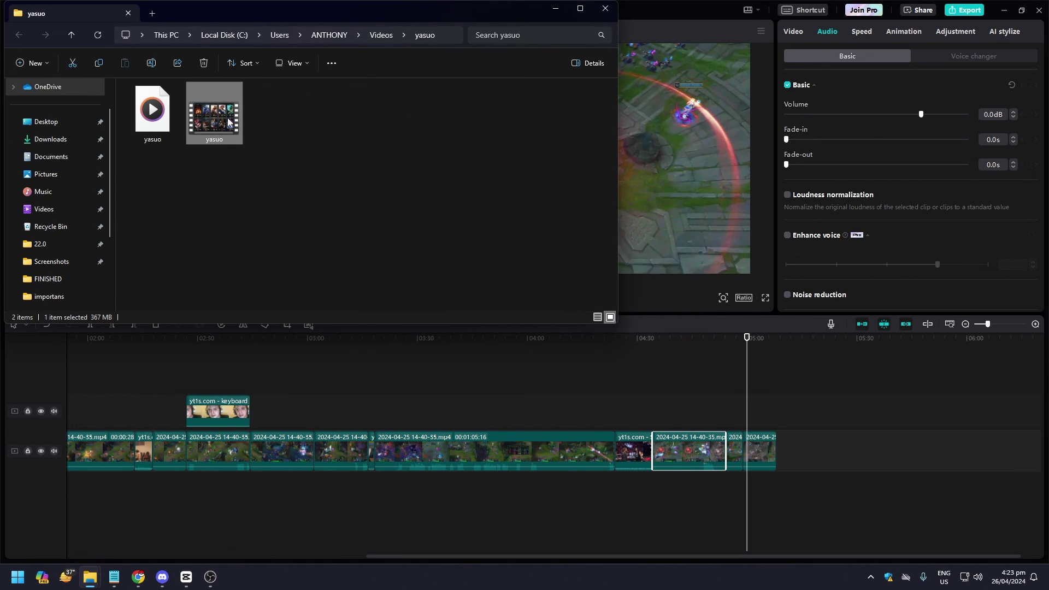
{"action": "double_click", "coordinate": [228, 121]}
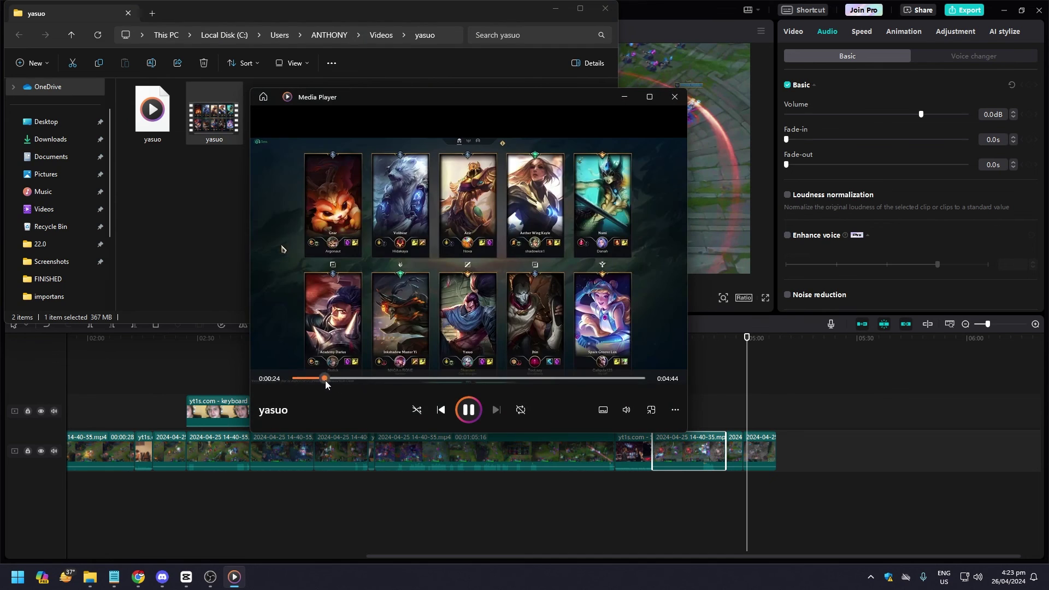
{"action": "left_click", "coordinate": [326, 380]}
{"action": "left_click_drag", "start_coordinate": [370, 380], "coordinate": [476, 380]}
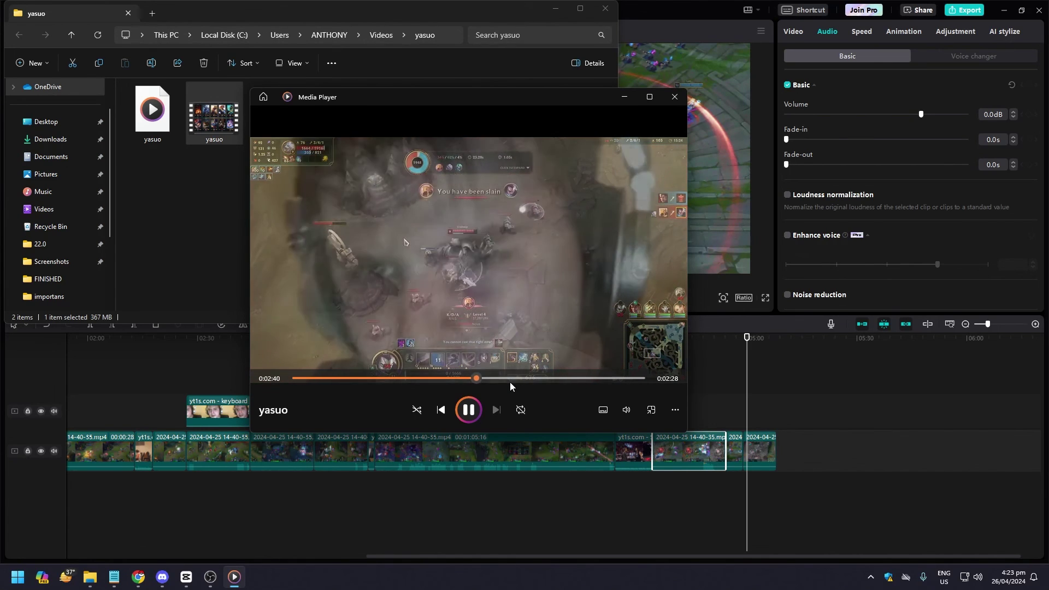
{"action": "left_click", "coordinate": [510, 379]}
{"action": "left_click_drag", "start_coordinate": [532, 380], "coordinate": [600, 378]}
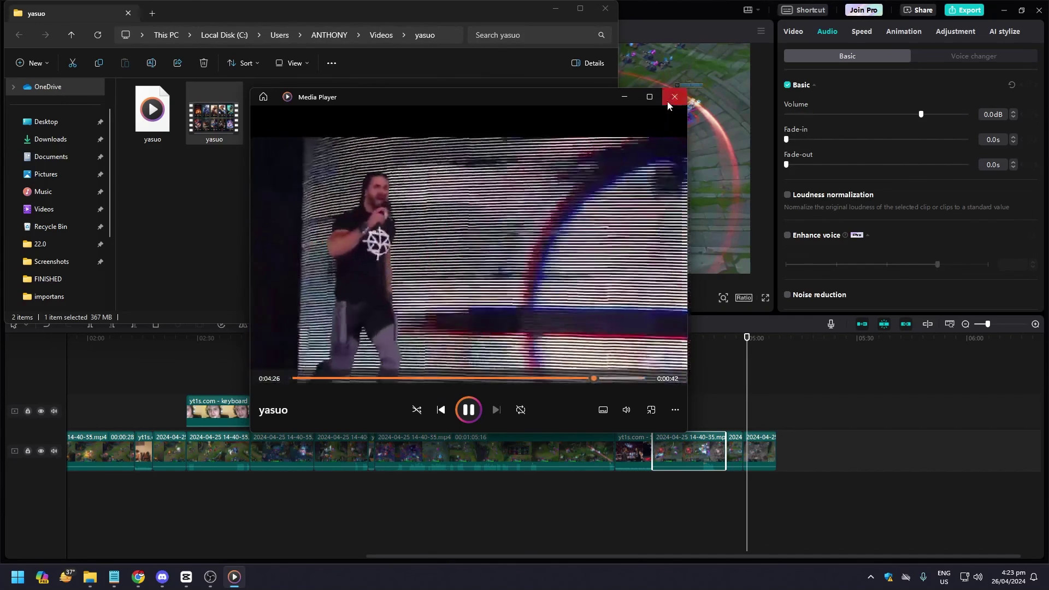
{"action": "left_click", "coordinate": [674, 97]}
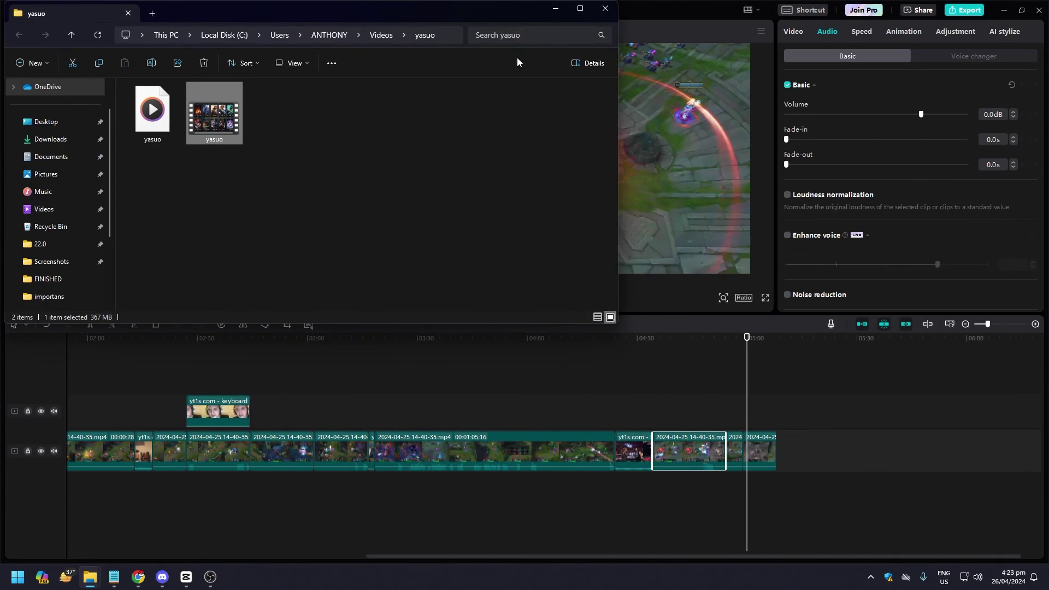